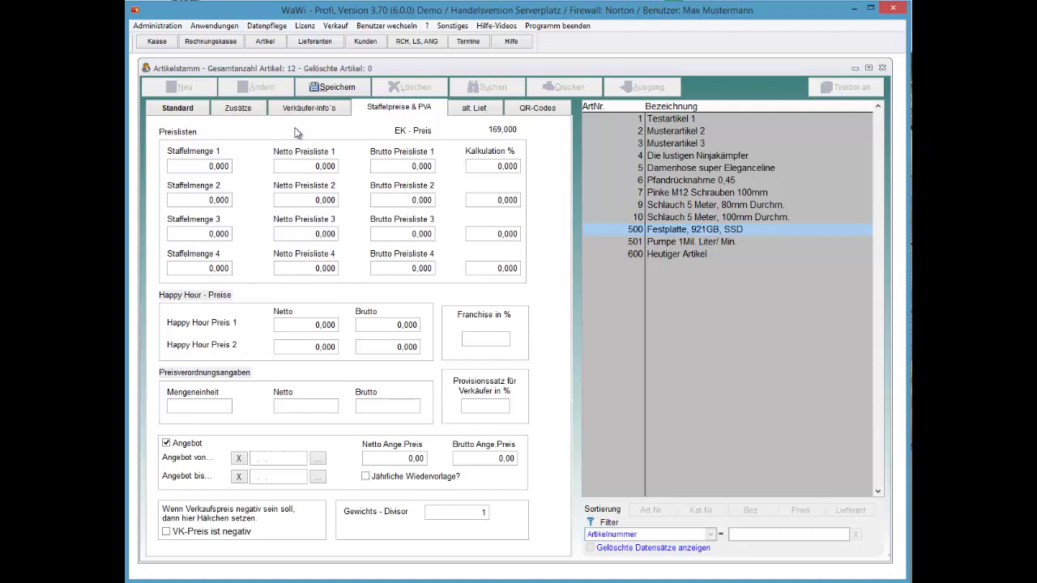
Check the offer and gross sales prices of the article Festplatte, 921GB, SSD, and save its record
click(485, 458)
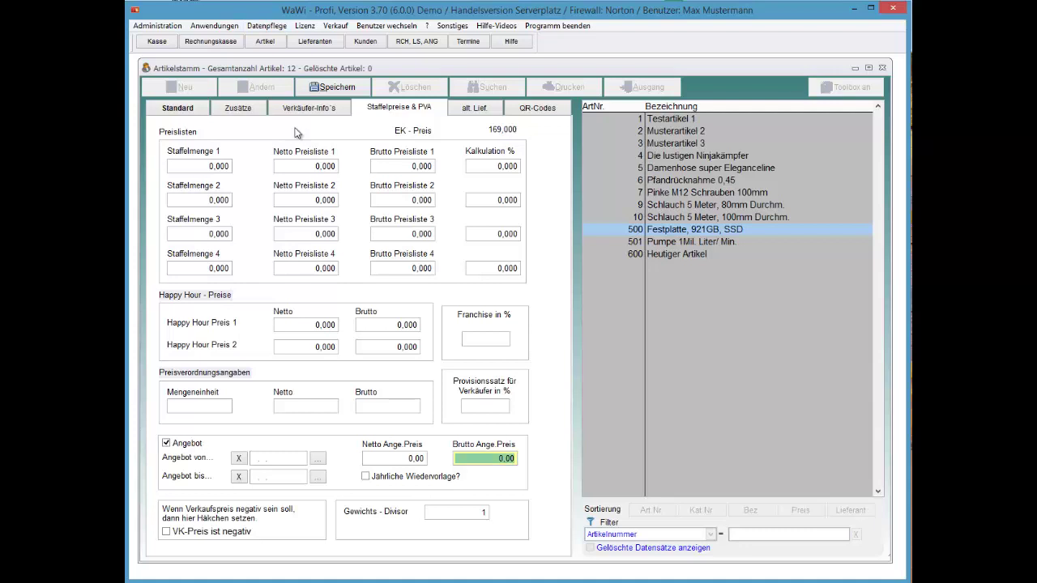
key(Tab)
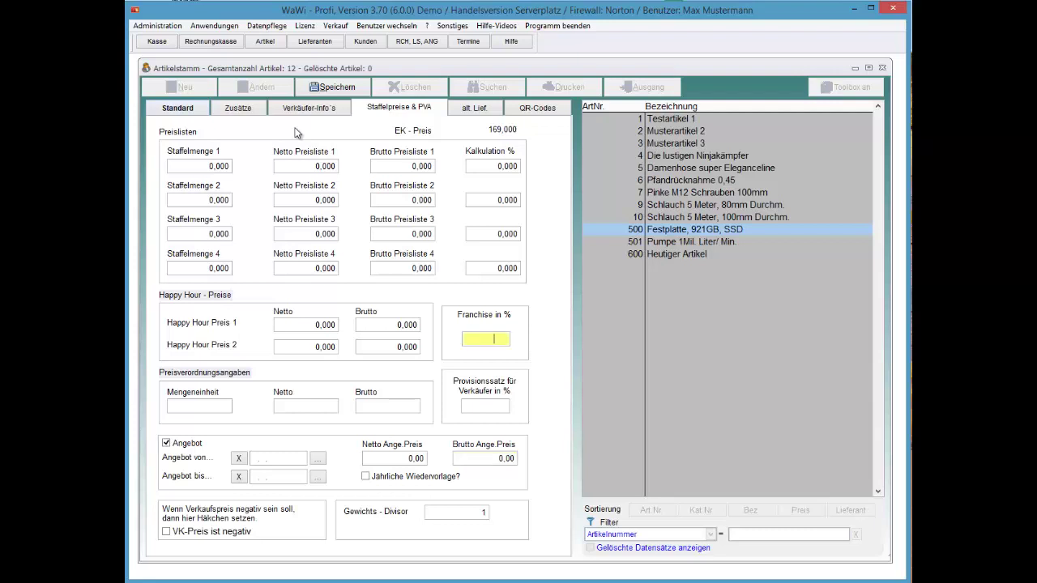
click(178, 108)
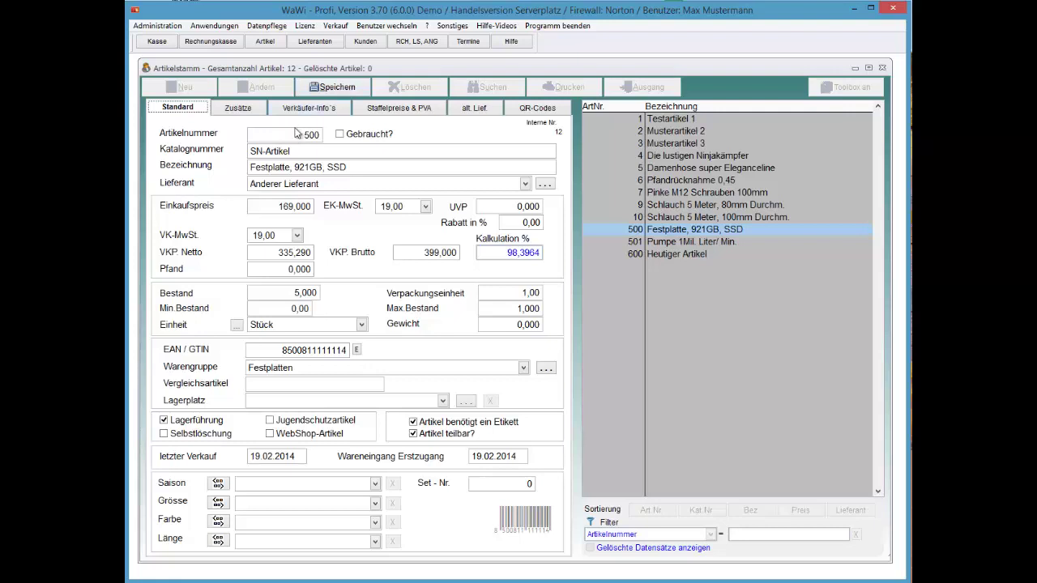
key(Tab)
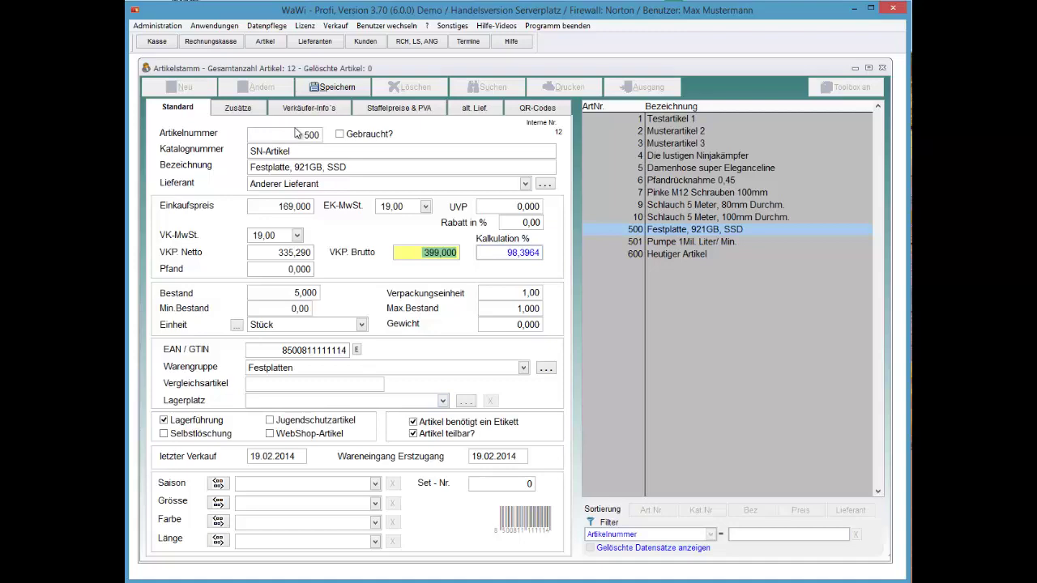
click(398, 108)
key(alt+s)
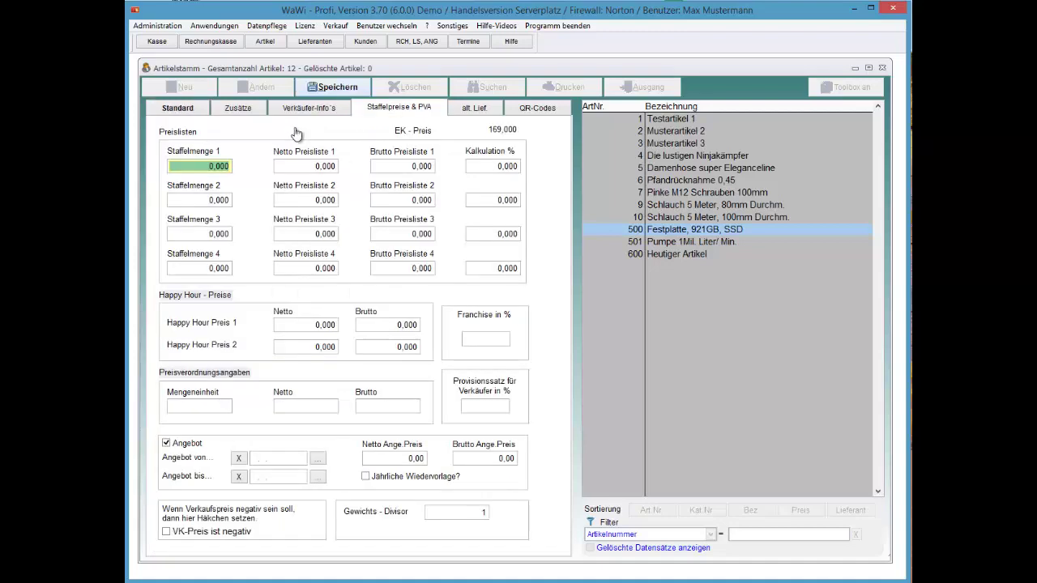
key(Return)
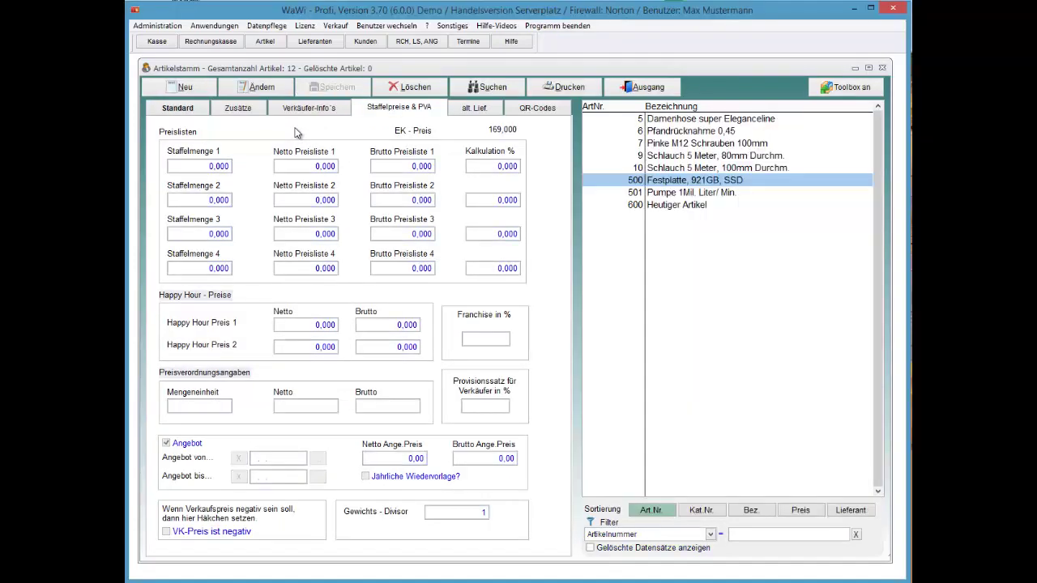
right_click(651, 180)
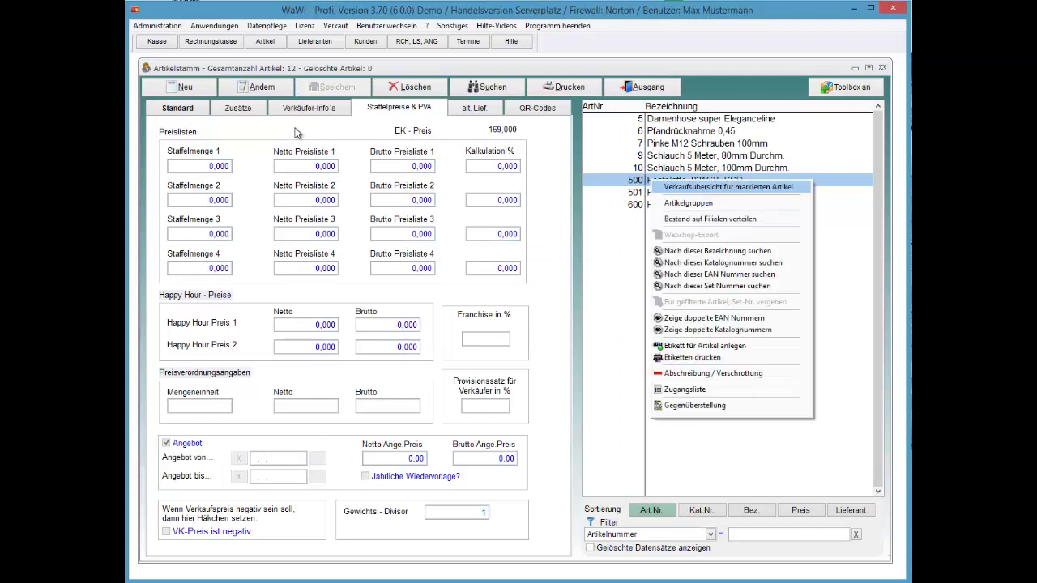
key(Escape)
key(Down)
key(Up)
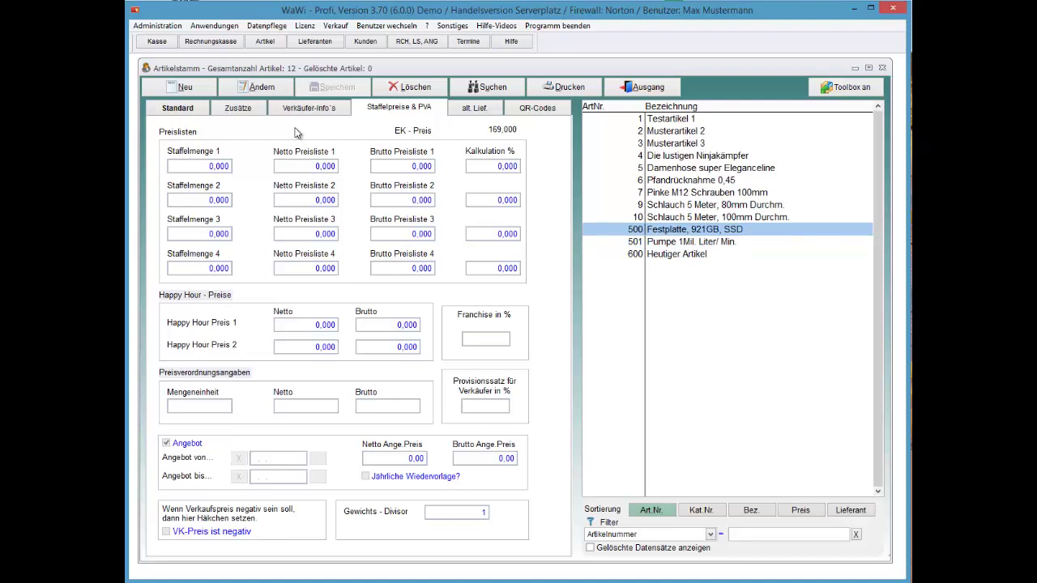
Create 2 labels for the article Festplatte, 921GB, SSD with the quick label entry
key(shift+F10)
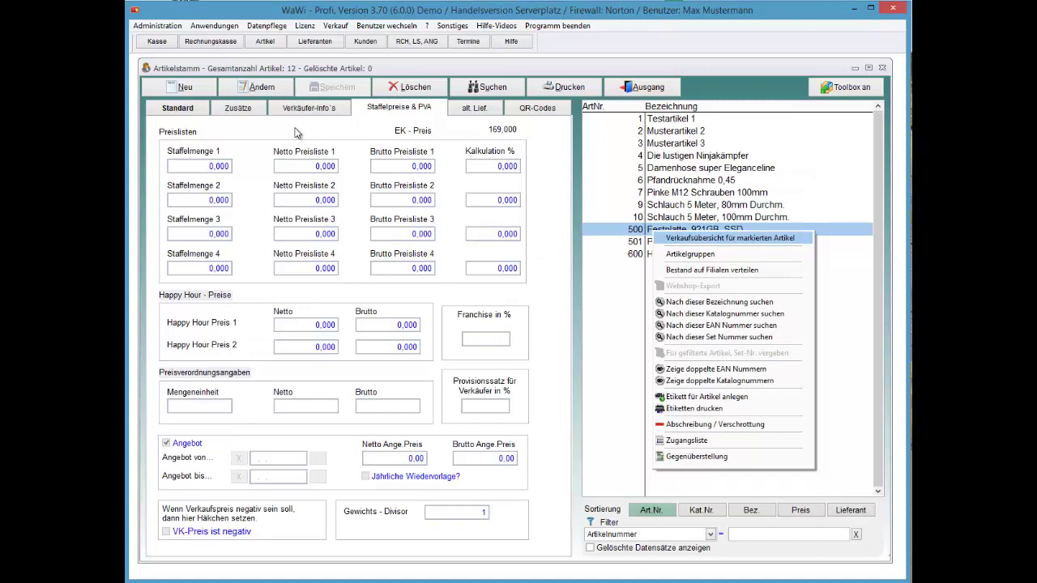
key(Down)
key(Down)
key(Down)
key(Down)
key(Down)
key(Down)
key(Down)
key(Down)
key(Down)
key(Down)
key(Down)
key(Down)
key(Up)
key(Up)
key(Up)
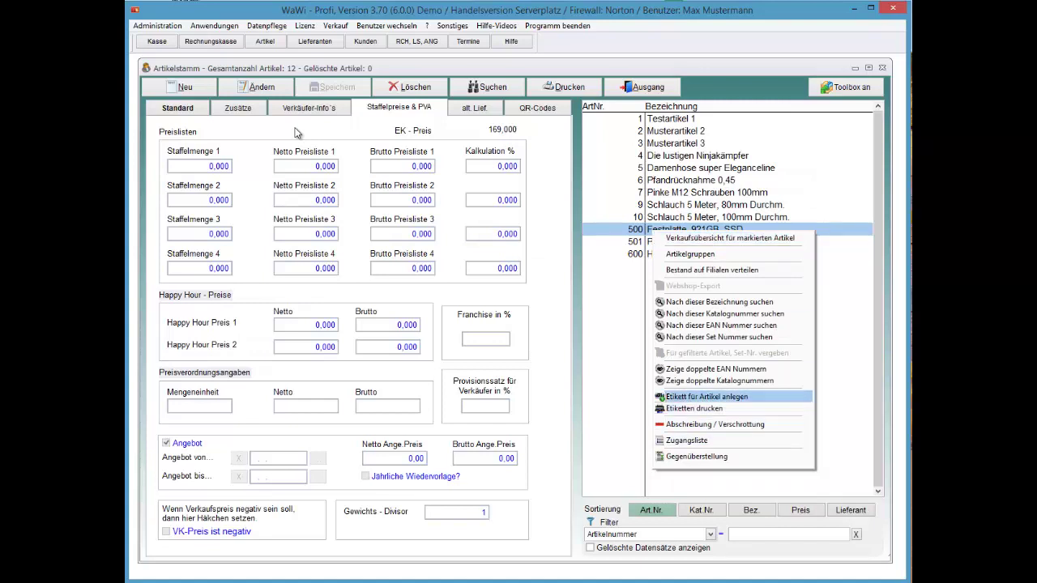
key(Return)
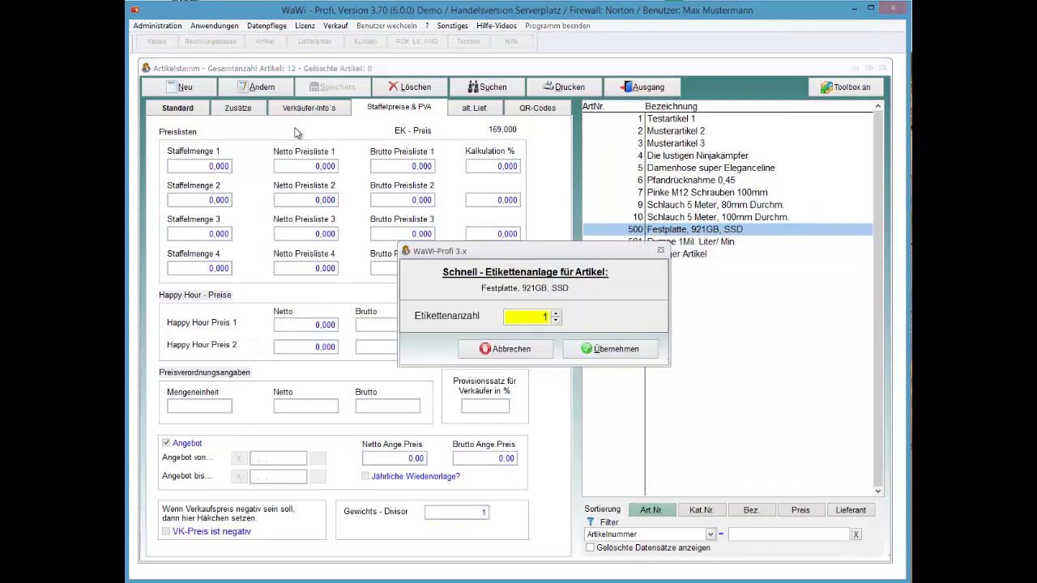
text(2)
key(Tab)
key(Return)
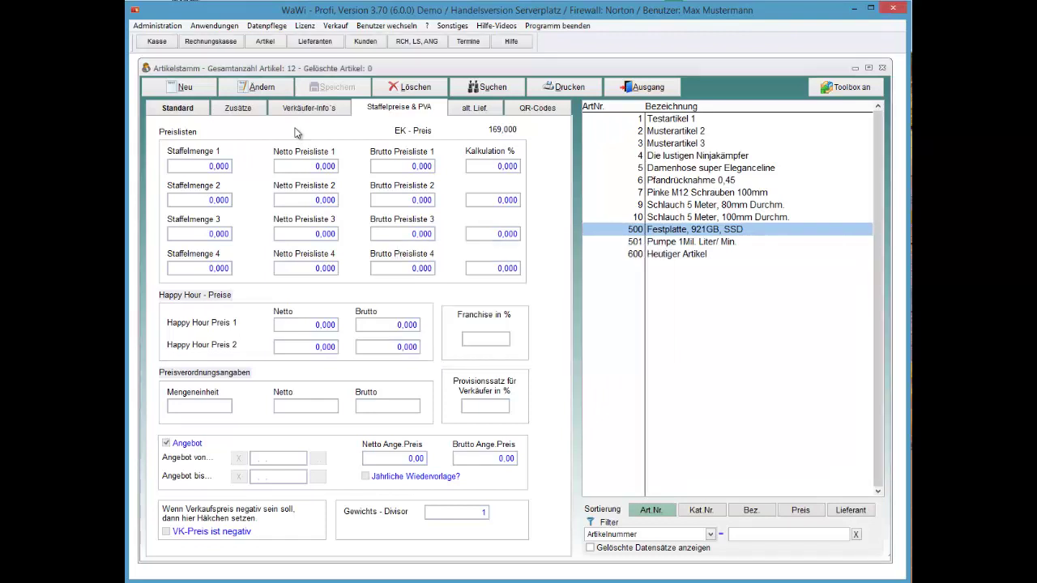
Create 1 label for Musterartikel 3 with the quick label entry
right_click(657, 251)
key(Escape)
click(675, 143)
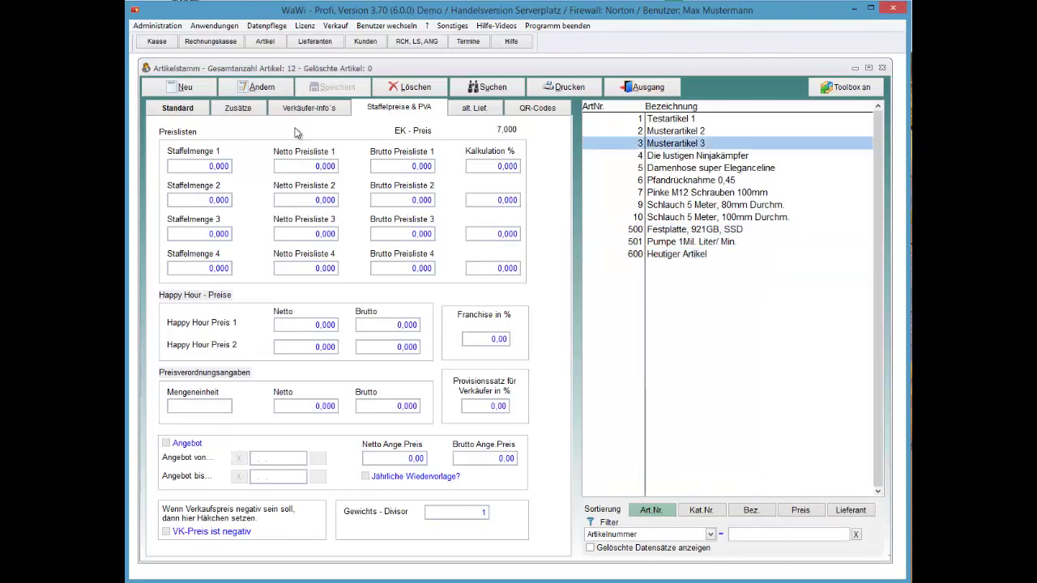
key(shift+F10)
key(Down)
key(Down)
key(Return)
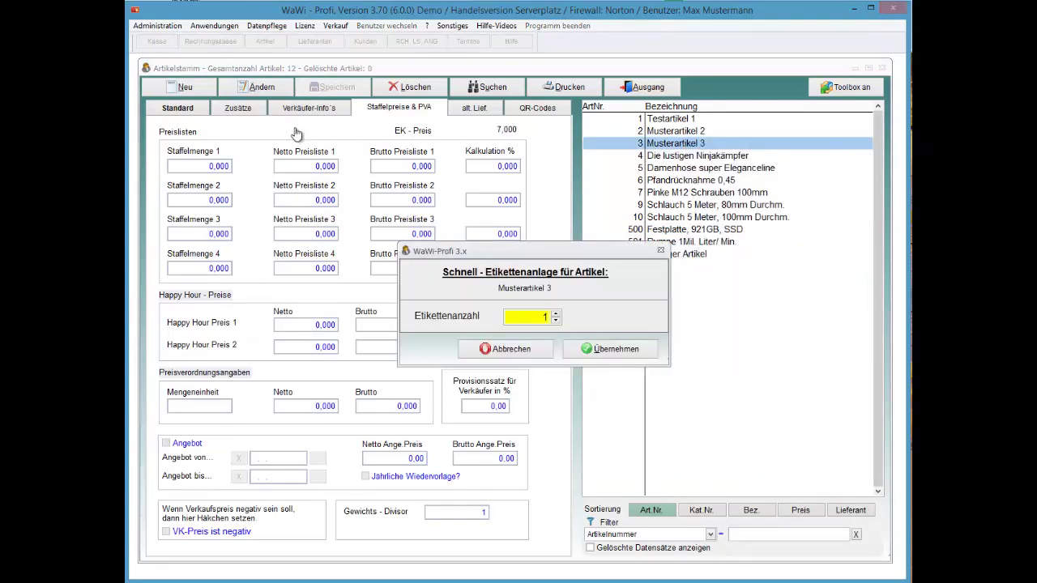
key(Return)
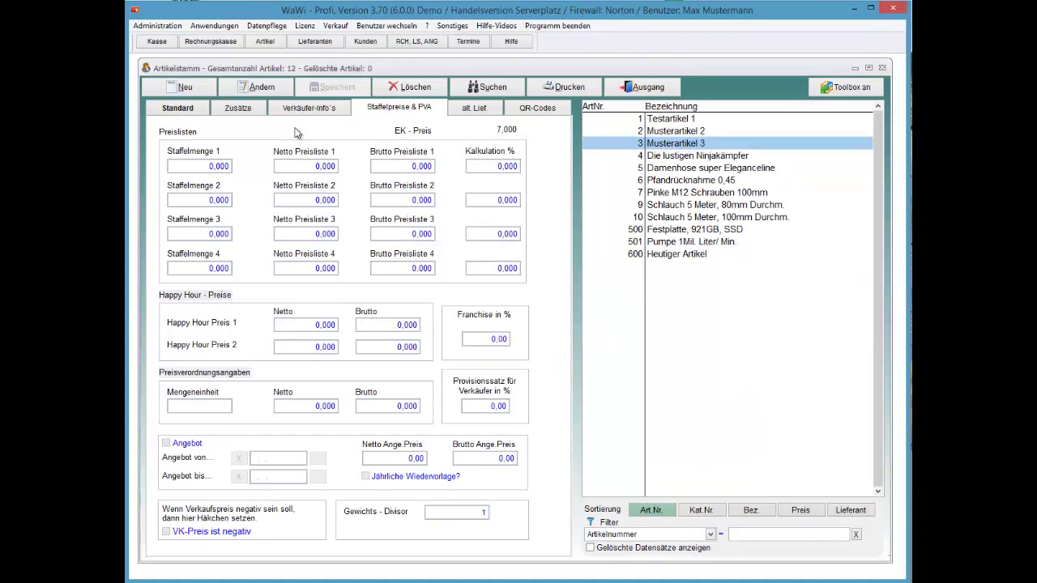
Leave the article master and open label printing from the start menu
click(643, 87)
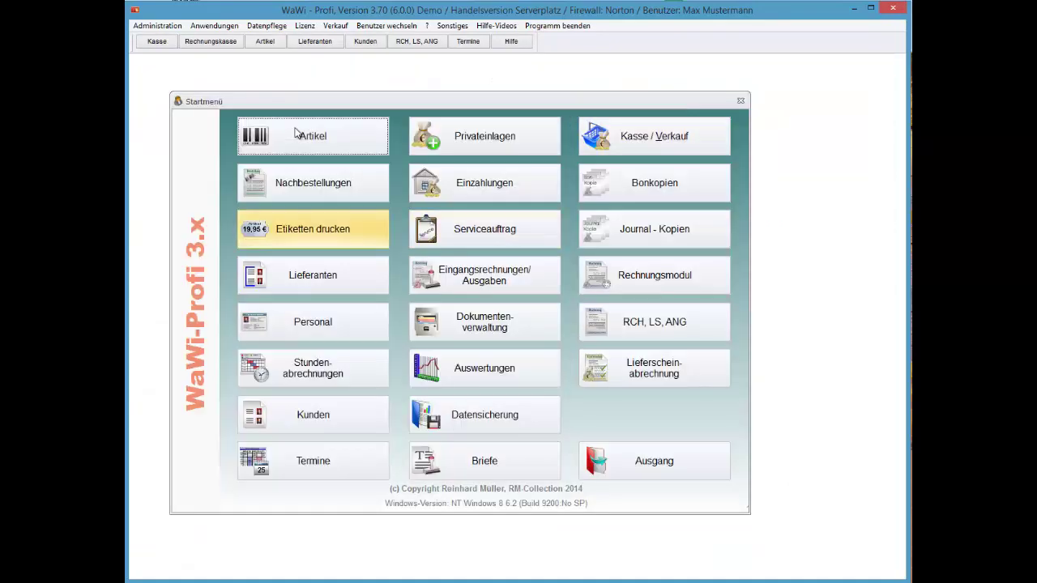
click(313, 229)
key(Tab)
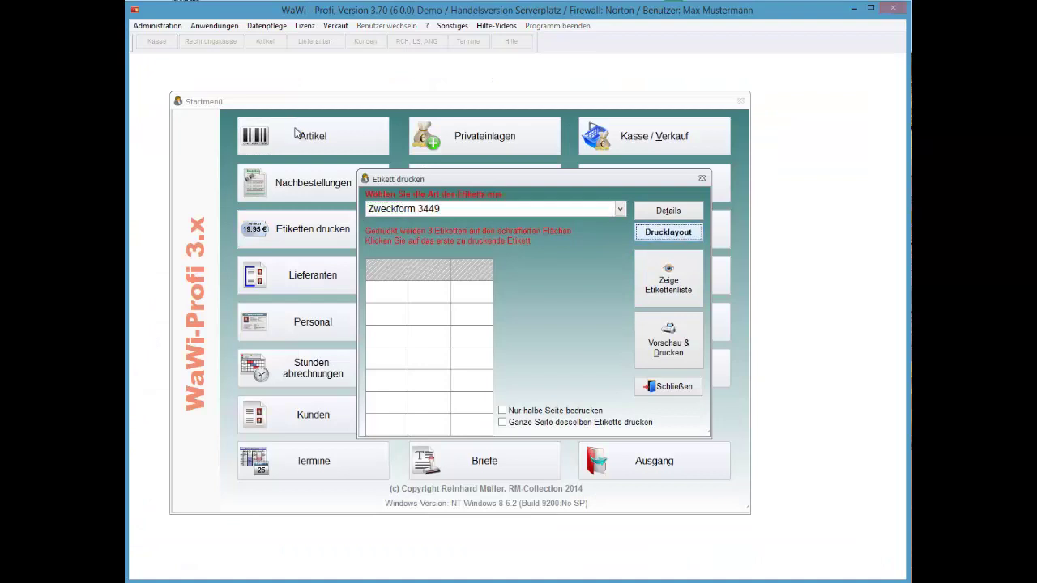
Open the label print layout LAYOUT1 for editing in the Label Designer
key(Return)
key(Tab)
key(Down)
key(Tab)
key(Return)
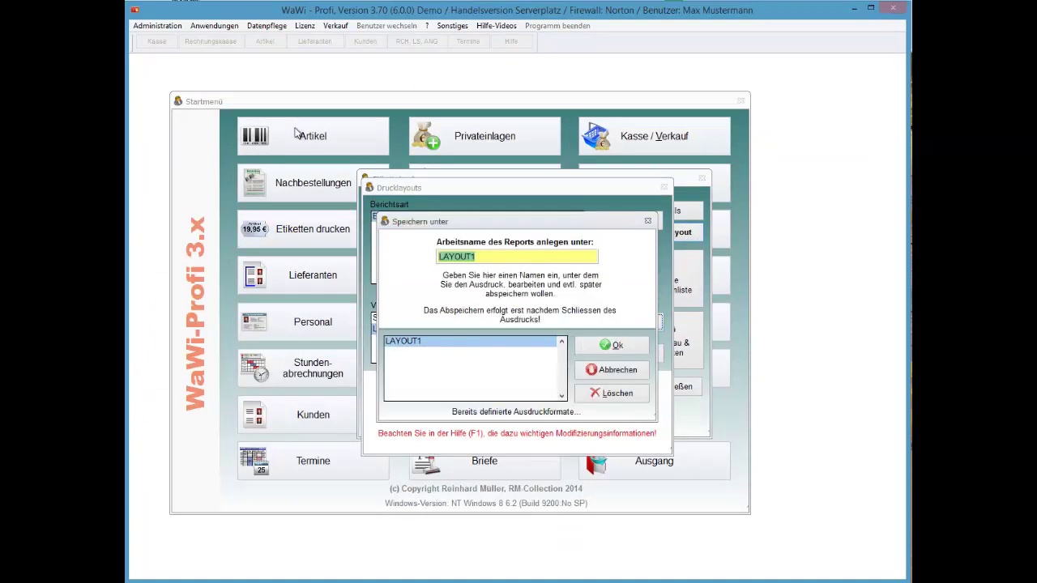
key(Return)
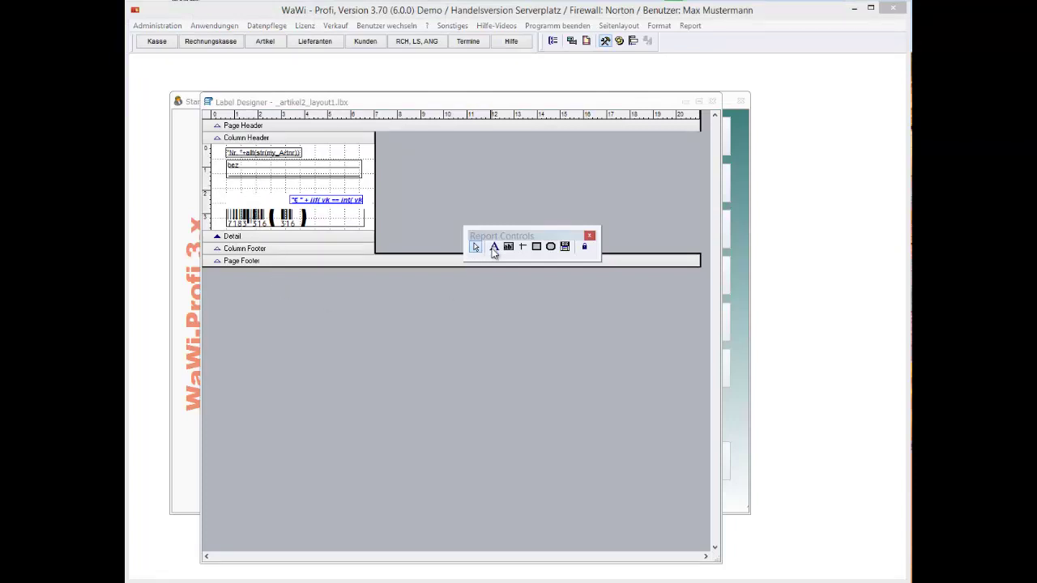
Insert a text label reading "Sonderpreis" into the label layout
click(495, 245)
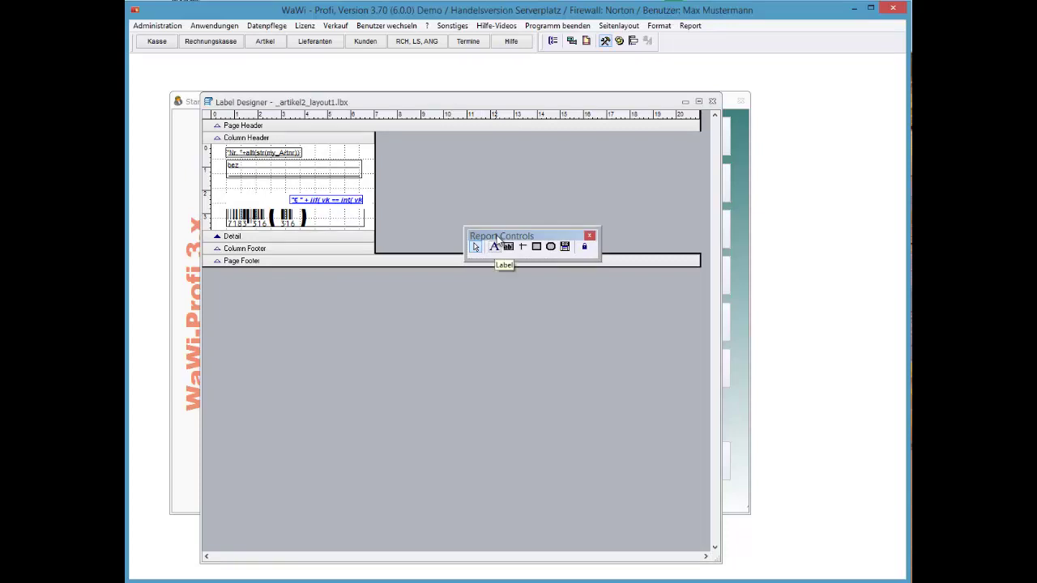
click(494, 245)
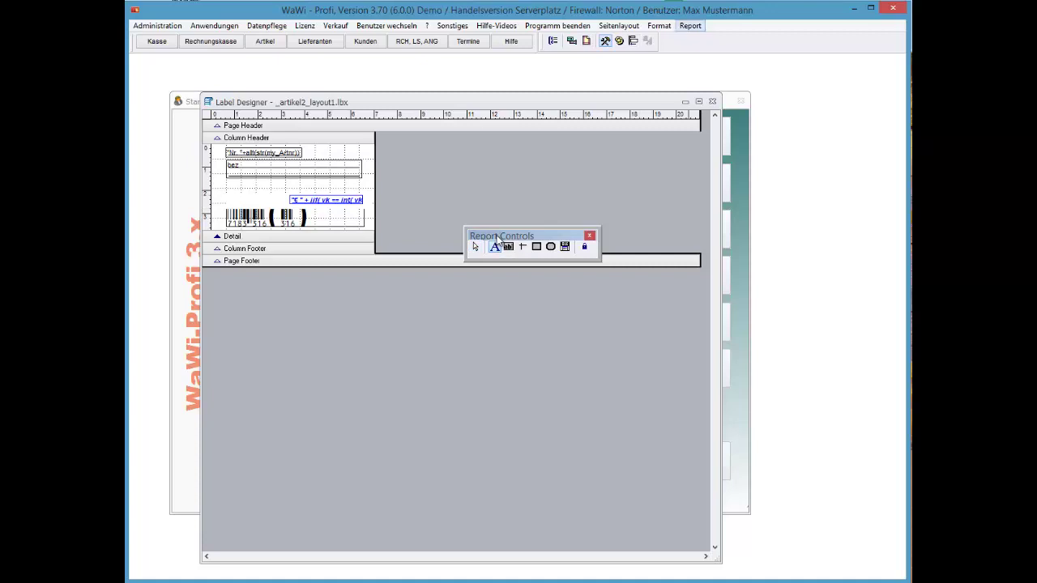
click(690, 26)
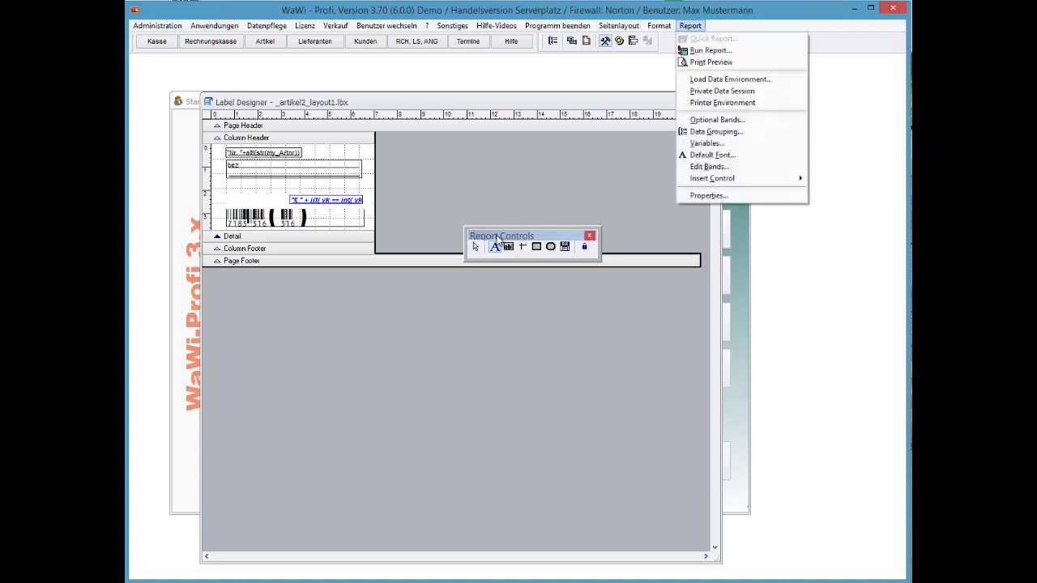
mouse_move(713, 178)
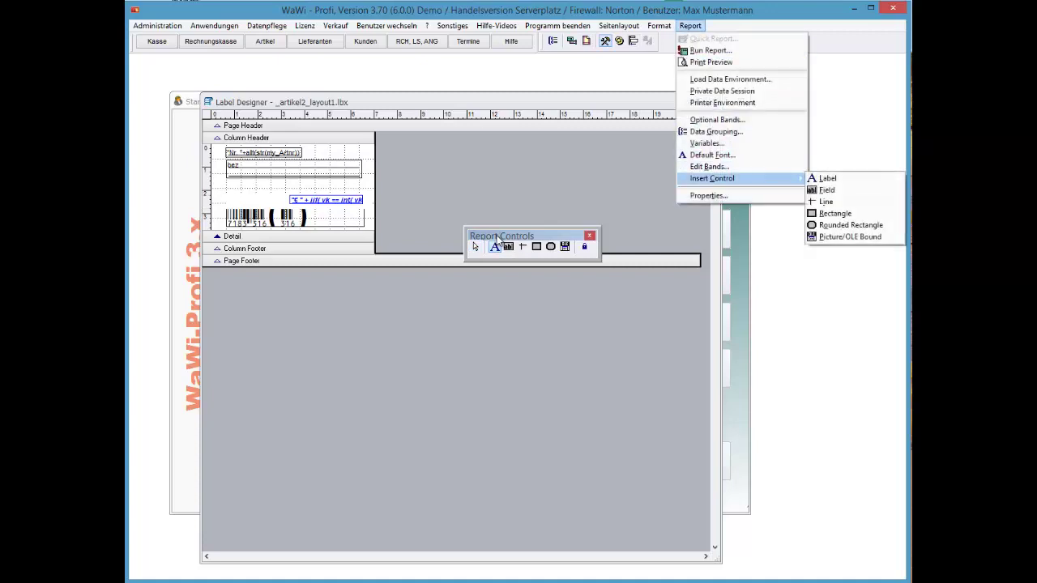
key(Return)
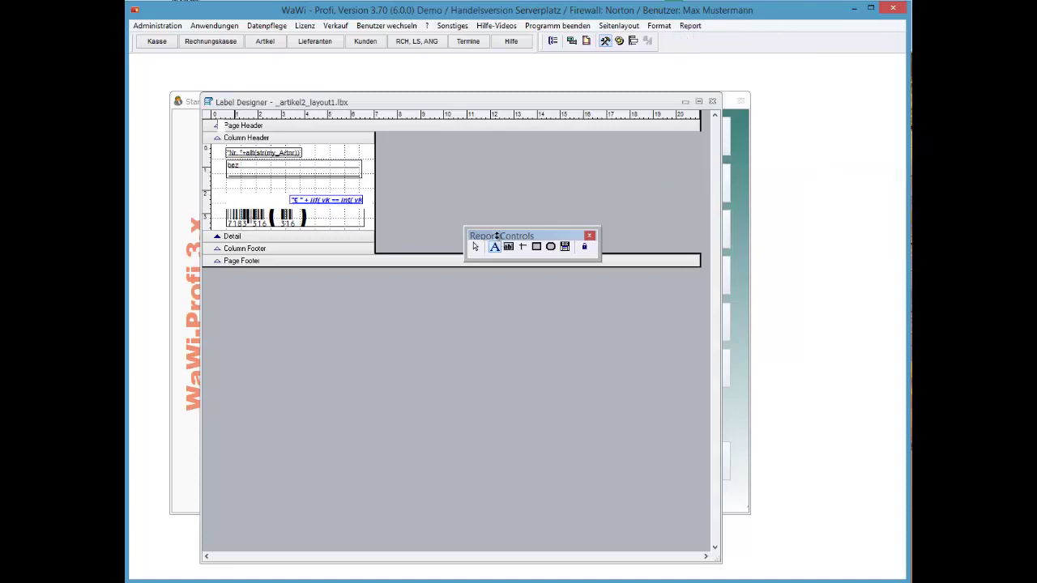
text(Sonderpreis)
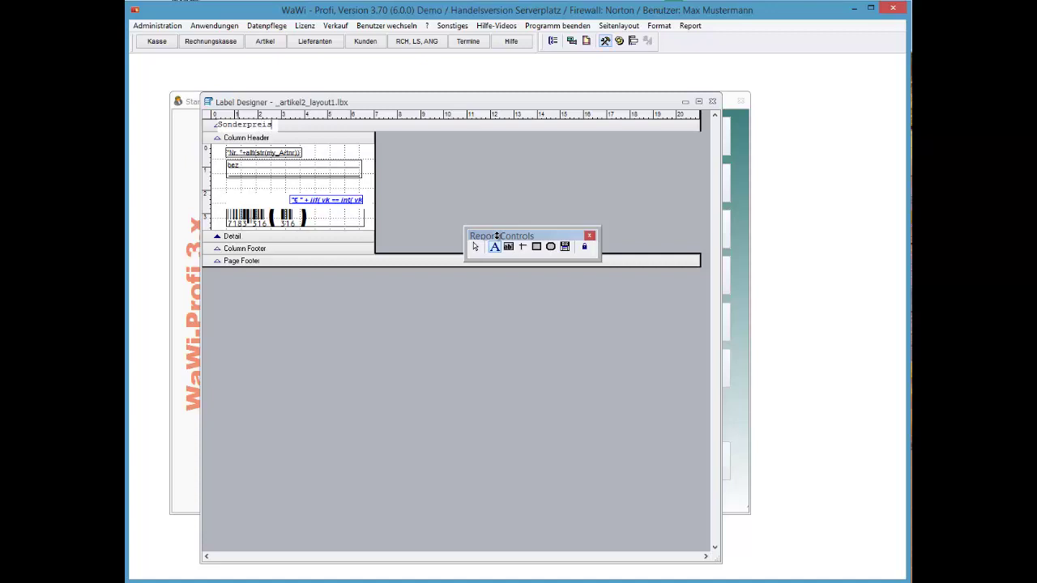
key(Return)
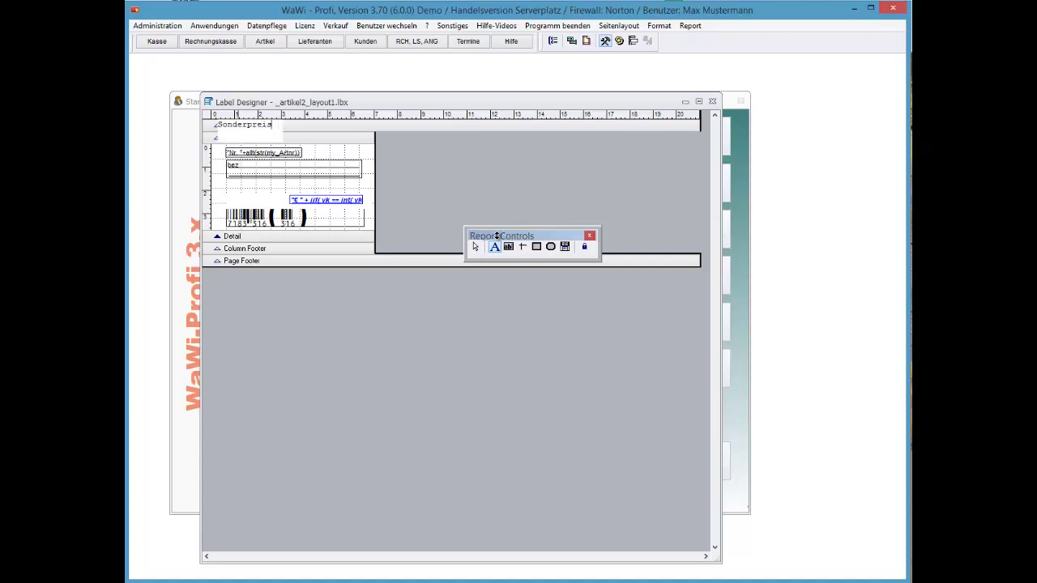
key(BackSpace)
text(s)
click(475, 247)
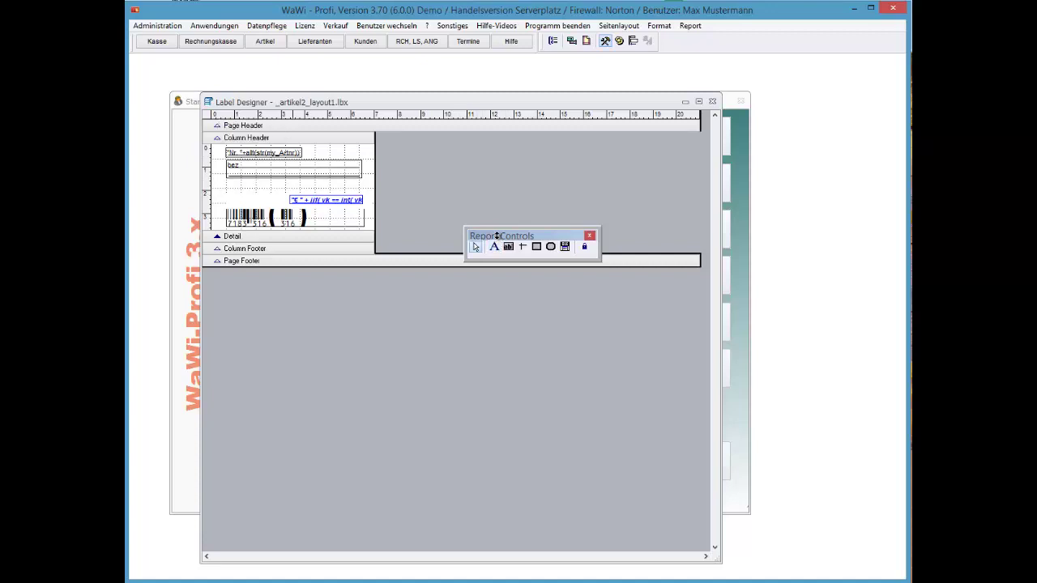
Move the Sonderpreis text between the bez field and the price, about 2.56 cm from the page top and 0.63 cm from the left
click(496, 125)
key(Left)
key(Left)
key(Left)
key(Left)
key(Left)
key(Left)
key(Left)
key(Left)
key(Left)
key(Left)
key(Left)
key(Up)
key(Up)
key(Up)
Set the Sonderpreis text's font to Arial in the Halb Schmal Fett style, size 12
key(Return)
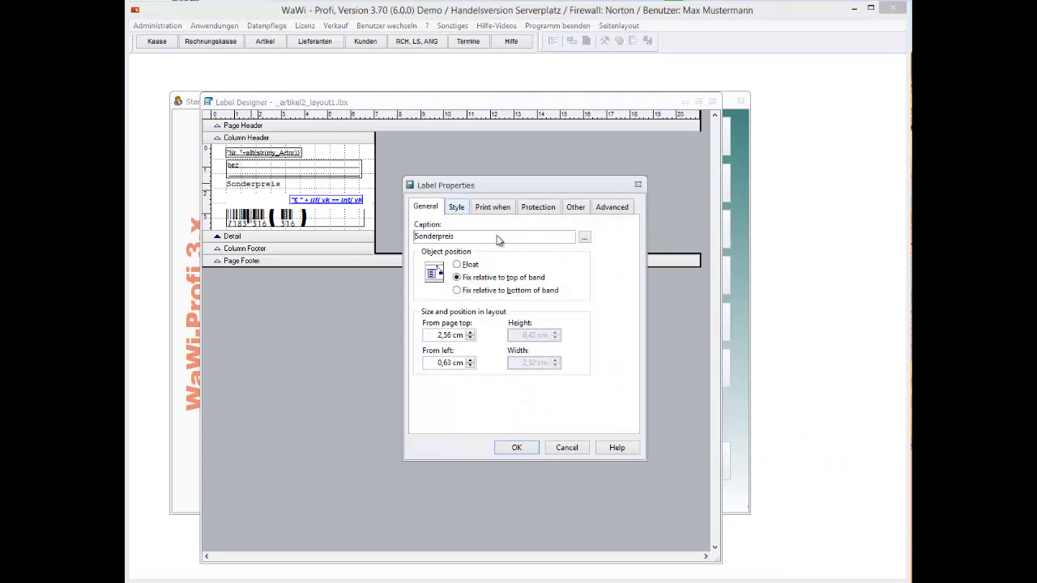
key(ctrl+Tab)
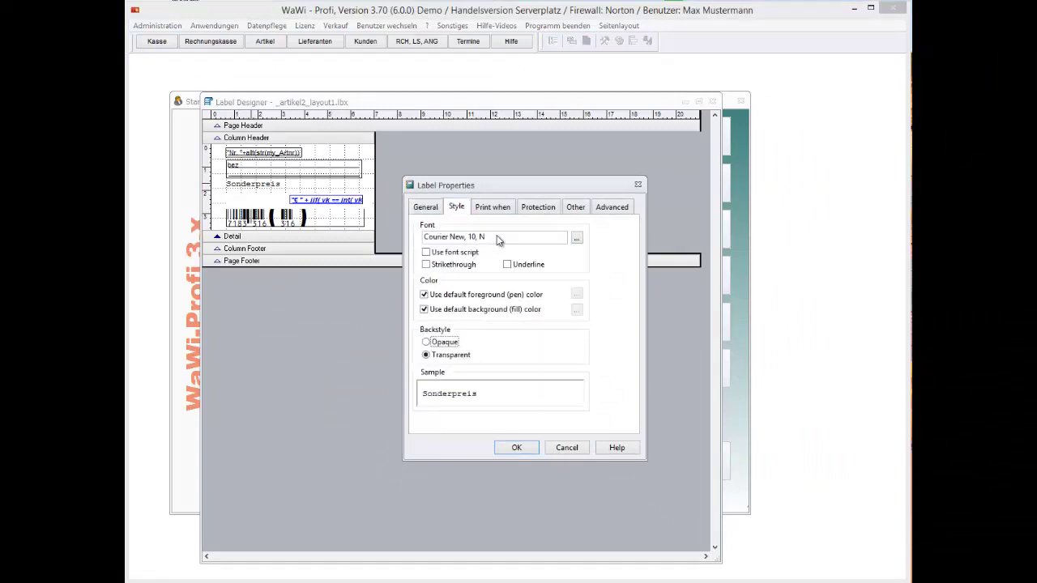
key(Tab)
key(space)
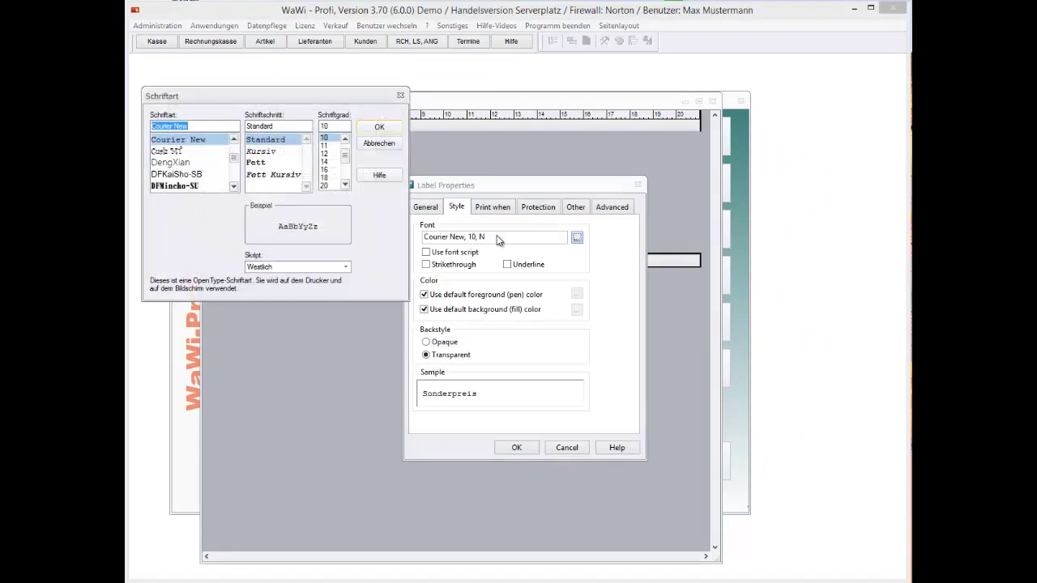
text(a)
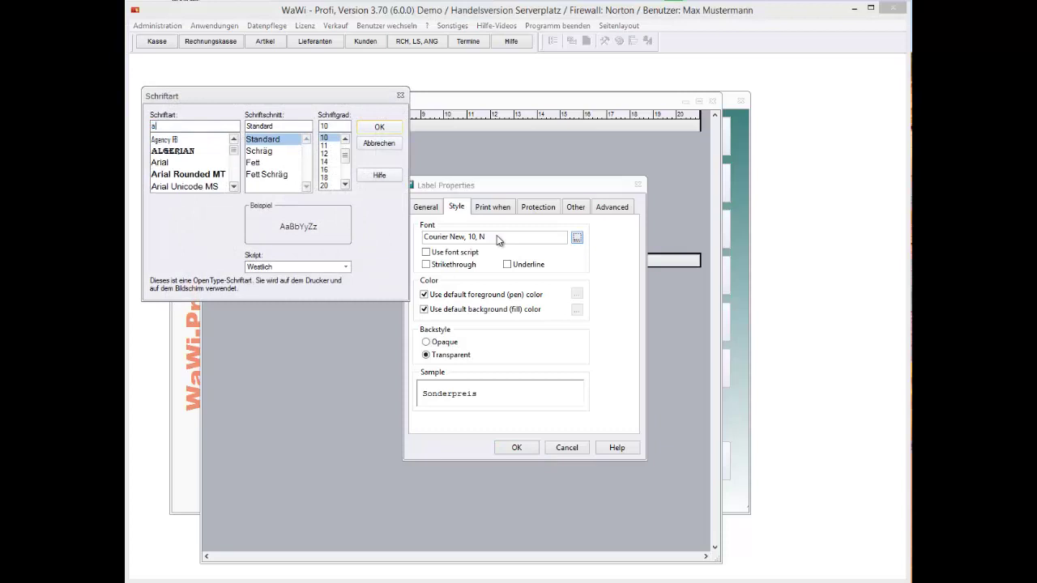
text(r)
key(Tab)
key(Down)
key(Down)
key(Down)
key(Down)
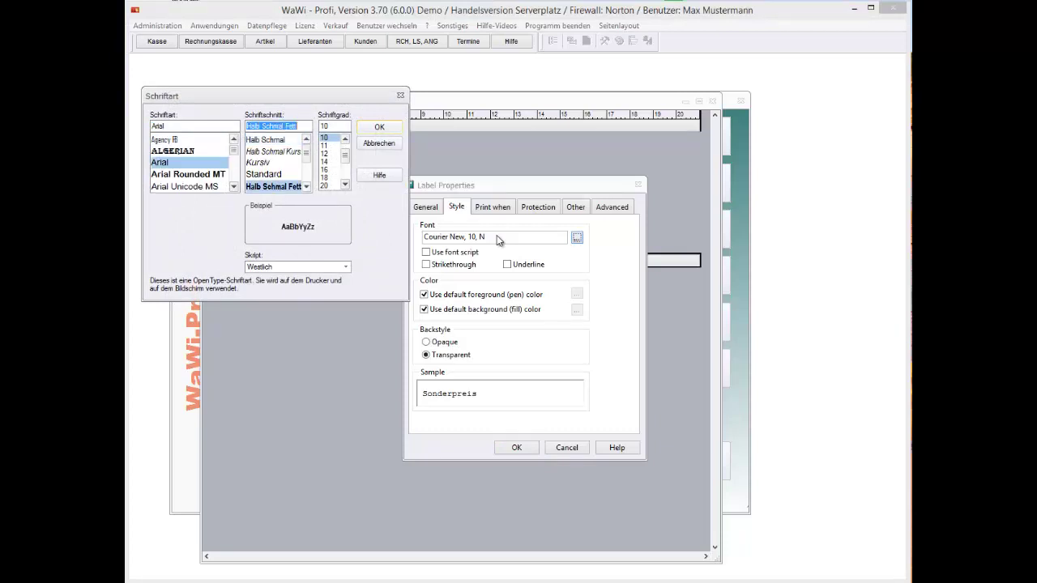
key(Tab)
key(Down)
key(Down)
key(Return)
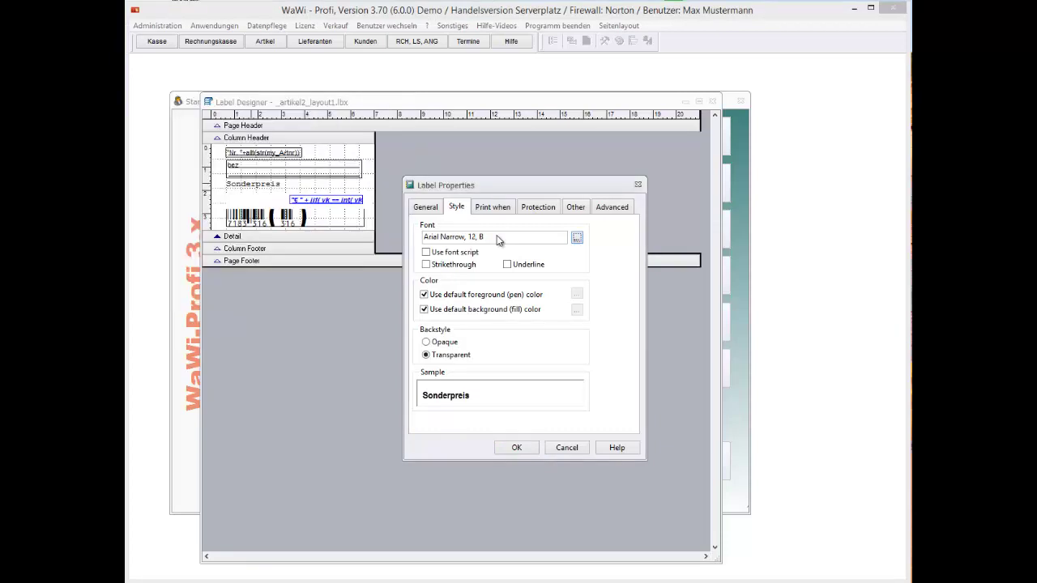
Turn off the default foreground color for the Sonderpreis text and choose red as its pen color
key(Tab)
key(Tab)
key(Tab)
key(Tab)
key(space)
key(Tab)
key(space)
key(Up)
key(Up)
key(Up)
key(Up)
key(space)
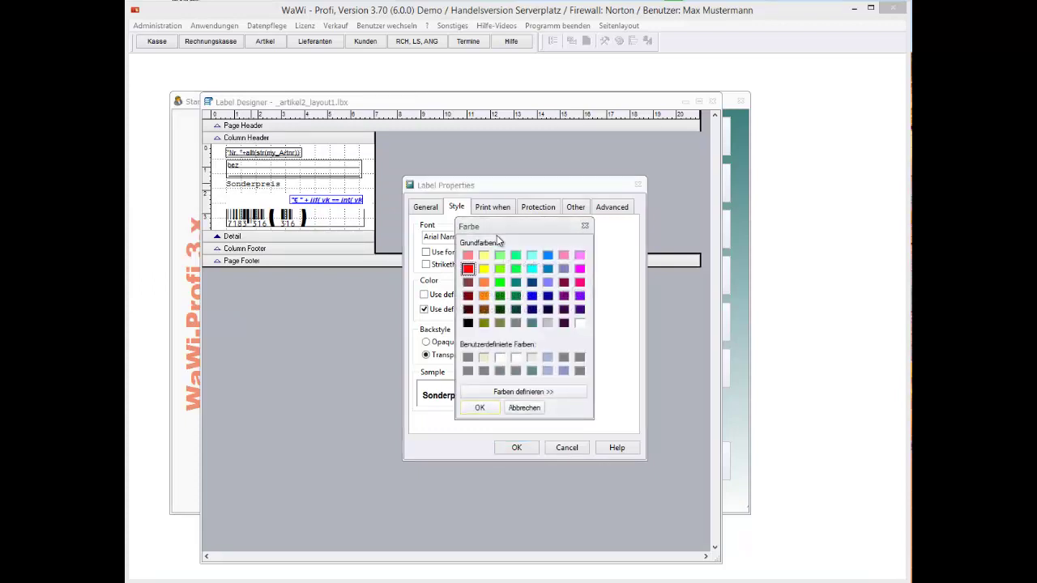
key(Return)
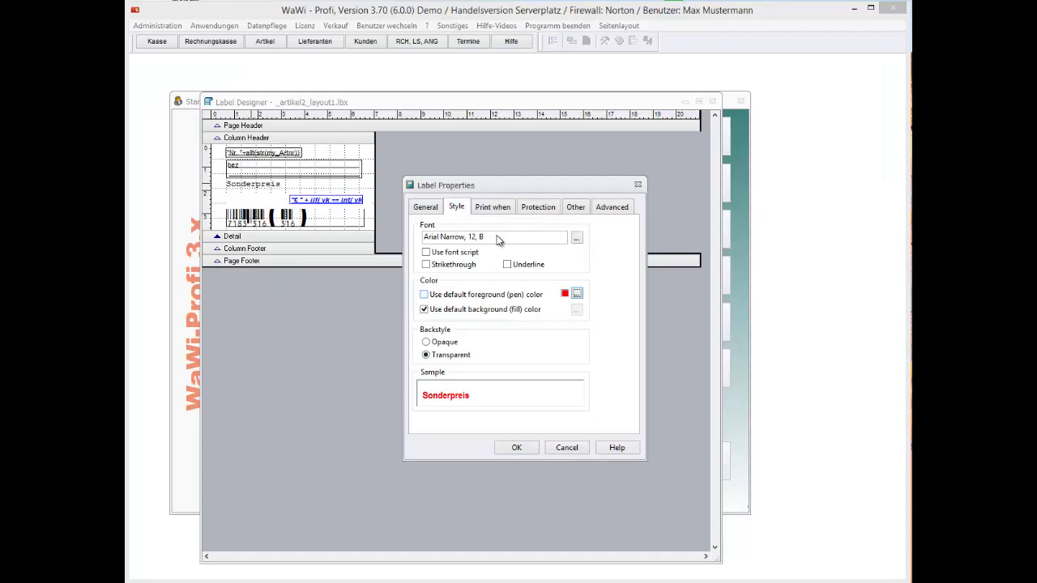
Apply the text style and move the Sonderpreis text beside the article number field, about 1.13 cm from page top and 4.39 cm from left
key(Return)
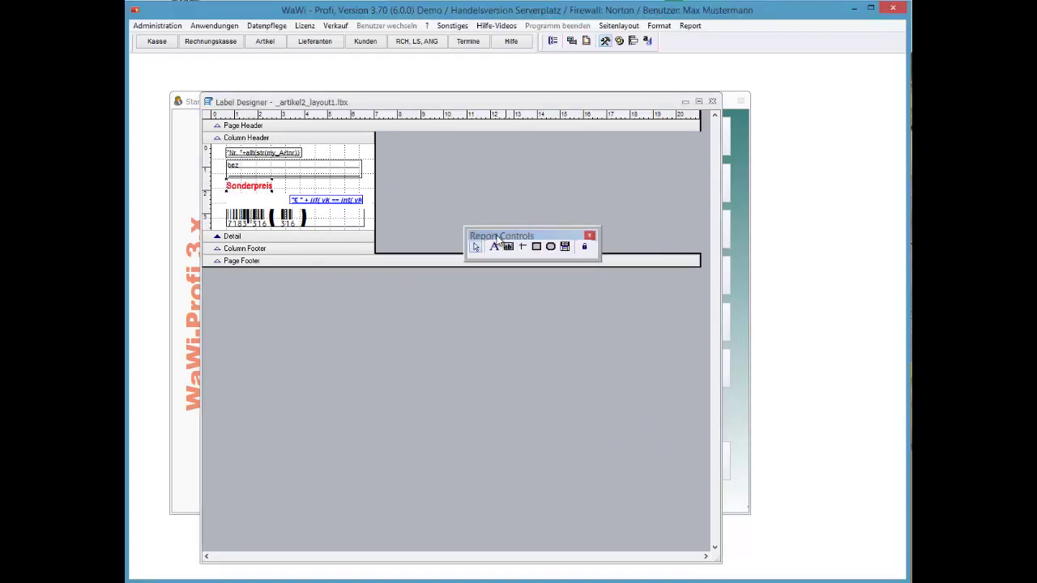
drag(249, 186, 330, 151)
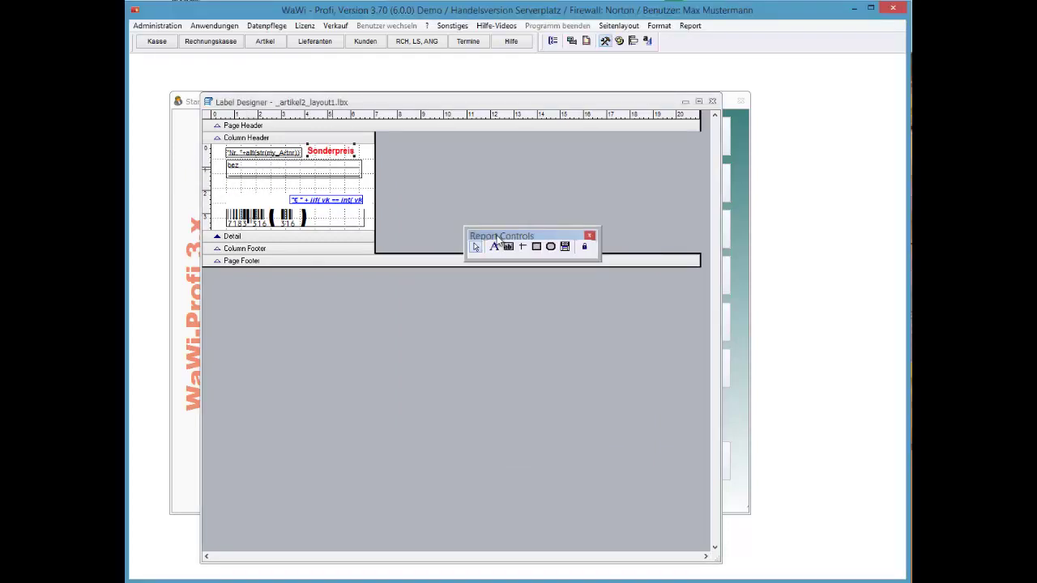
key(Down)
key(Down)
key(Right)
key(Right)
key(Right)
key(Right)
key(Right)
key(Right)
key(Right)
key(Right)
key(Right)
Restrict printing of the Sonderpreis text to records where the expression angebot=.T. is true
key(Return)
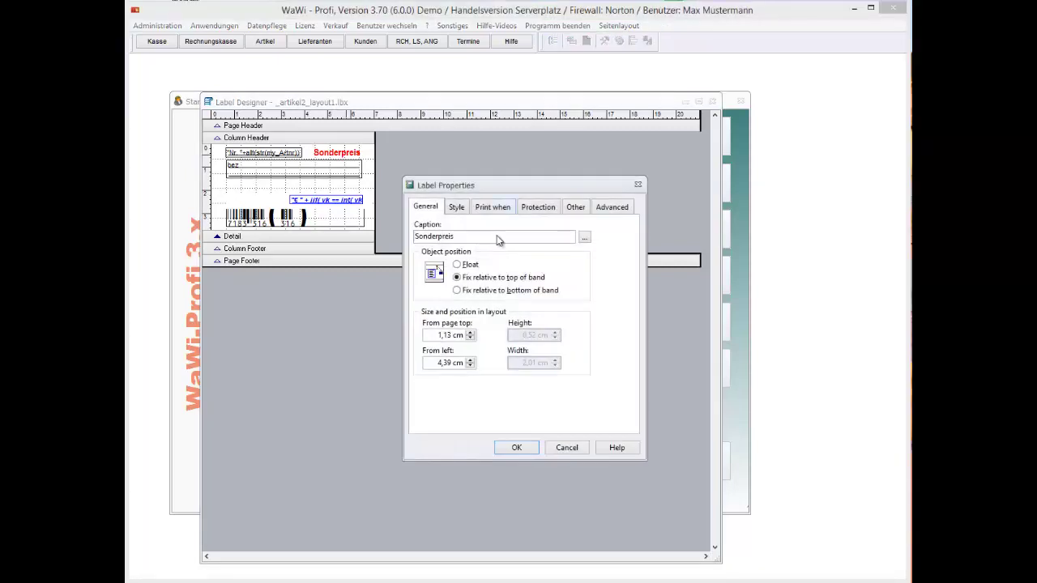
click(493, 207)
click(499, 368)
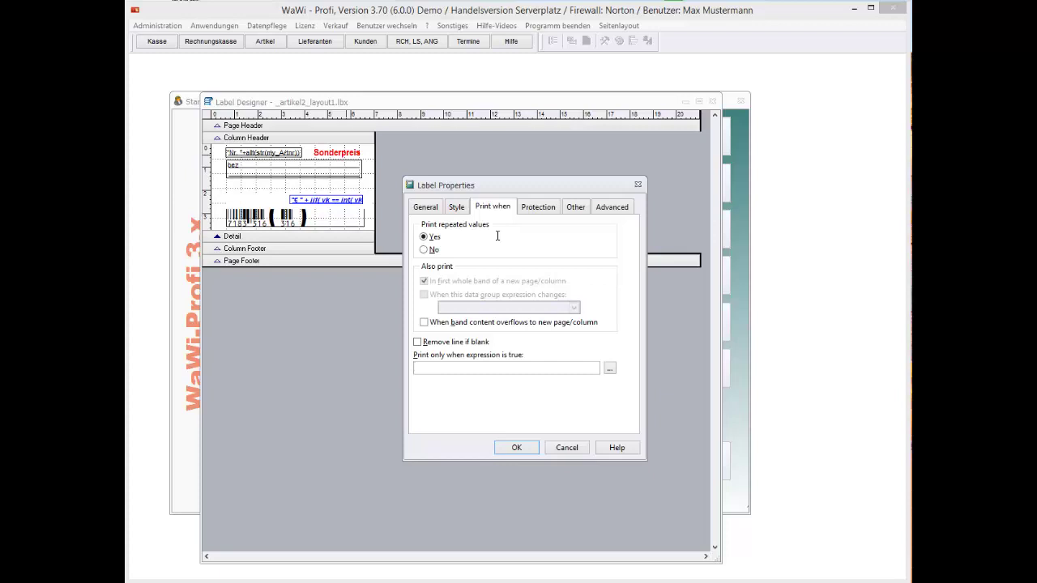
text(angebot=)
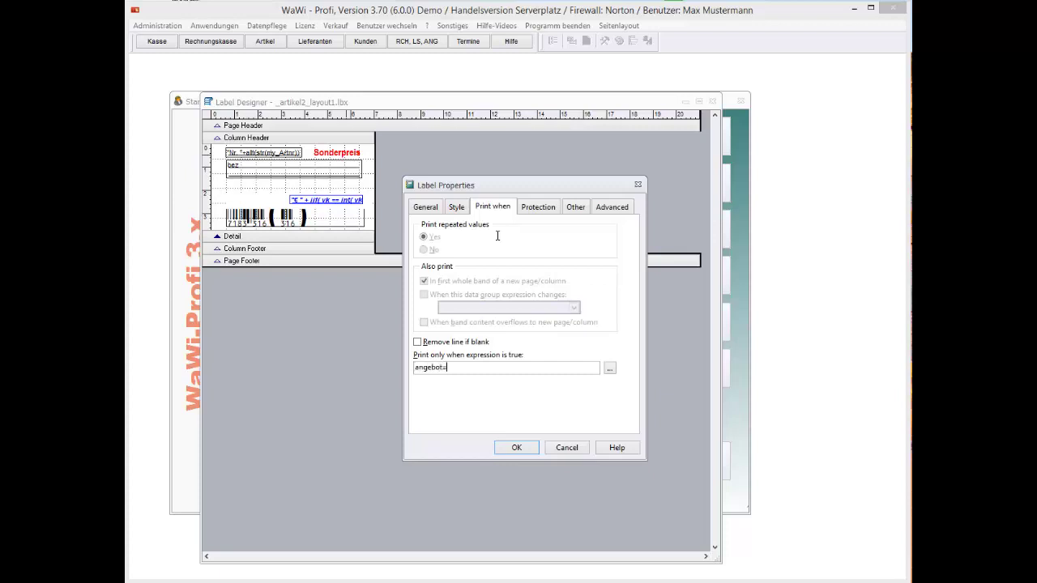
text(.T.)
key(Left)
key(Left)
key(Return)
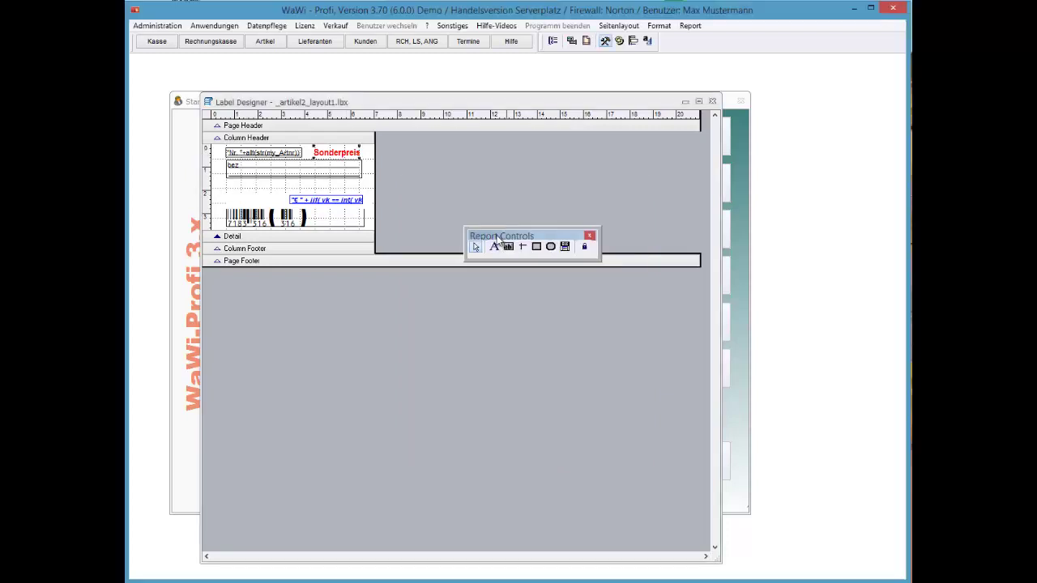
Save the edited label layout, set LAYOUT1 as the one to use in future, and leave the print layouts
click(713, 101)
key(Return)
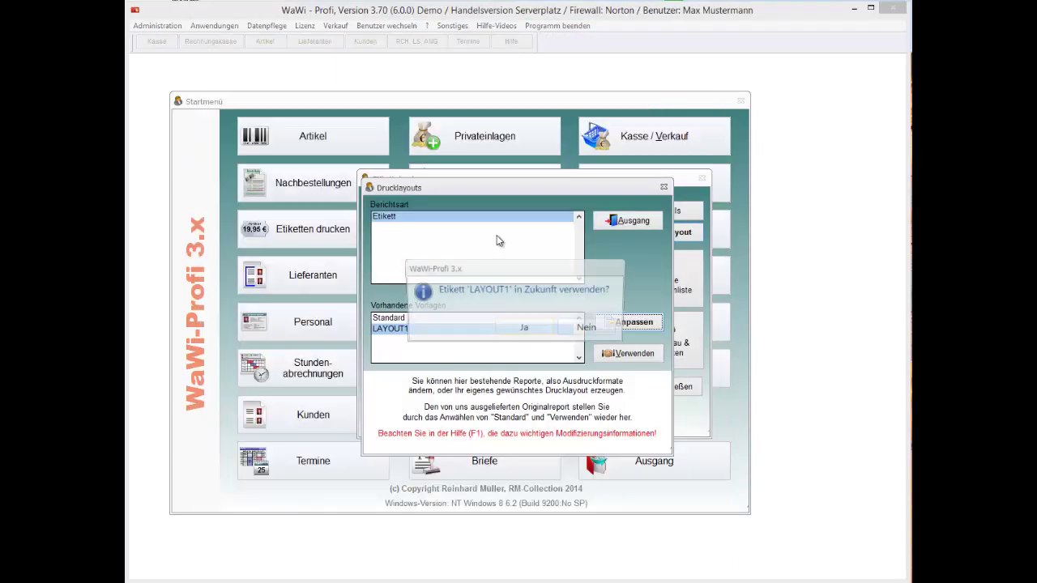
key(Return)
key(Escape)
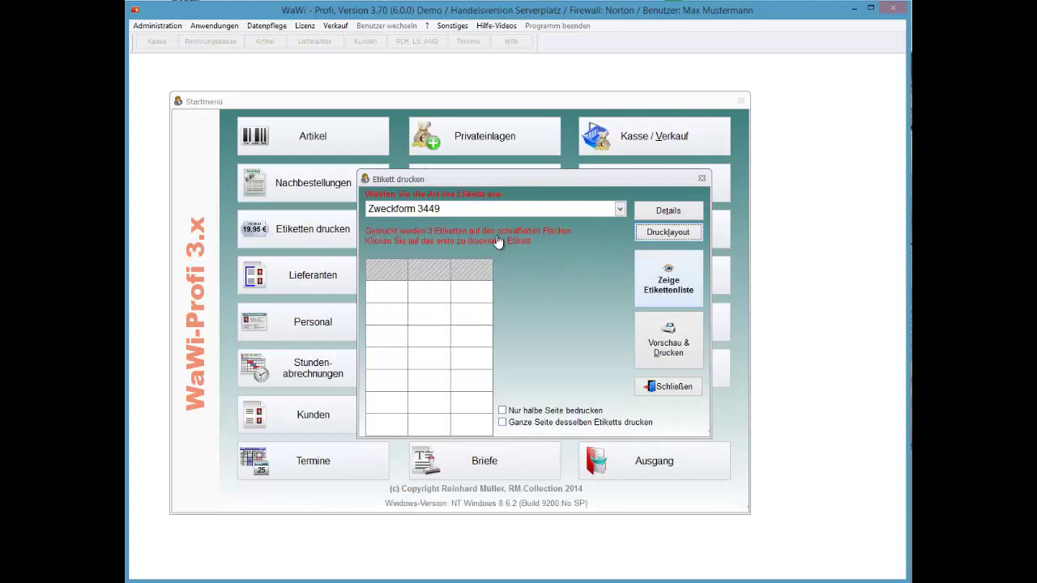
Preview the label sheet on the HP Officejet Pro 8600 and check the upper edge of the Festplatte label
click(669, 340)
click(348, 186)
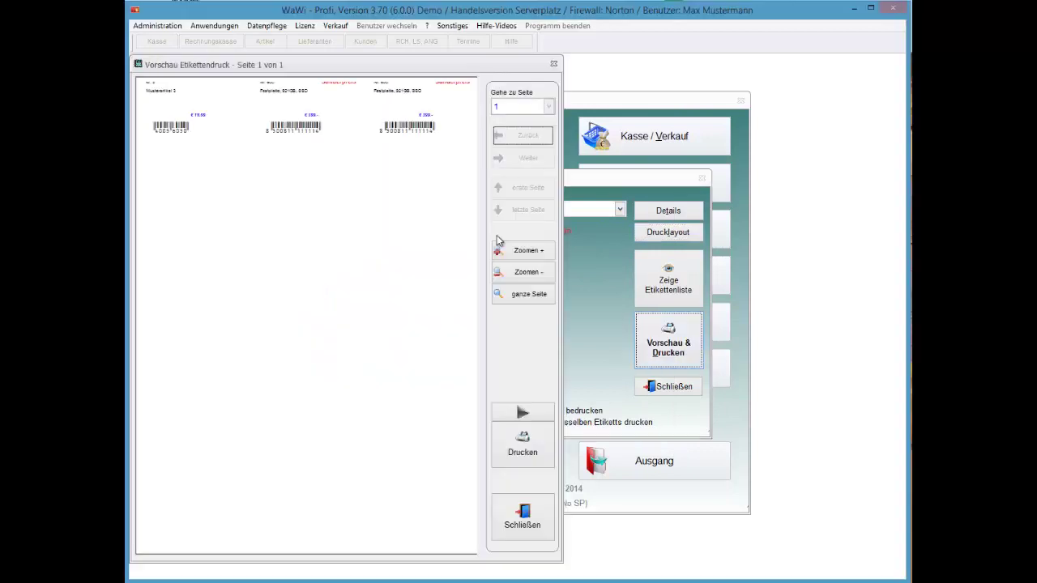
click(497, 249)
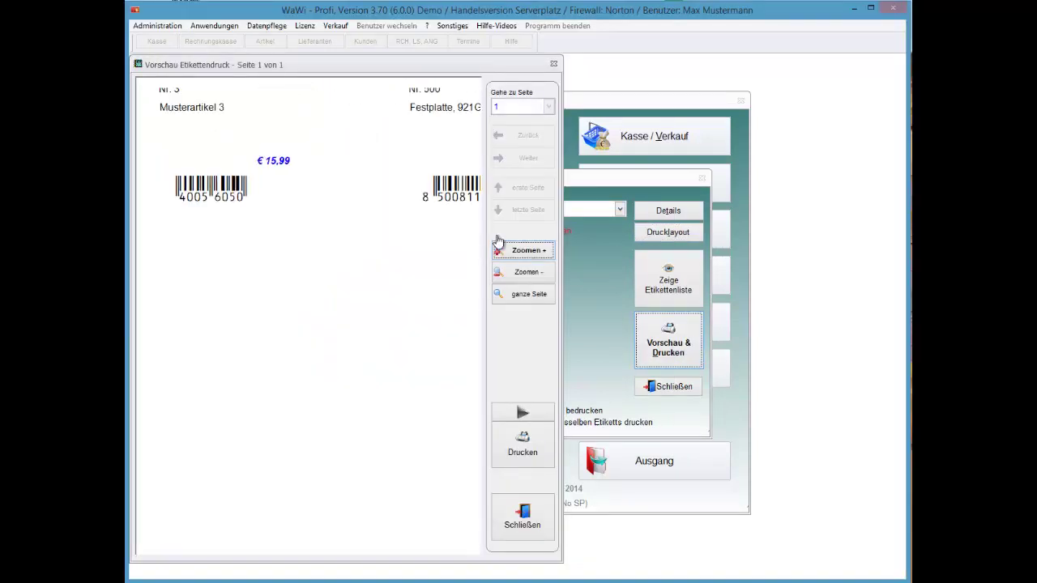
drag(389, 219, 188, 386)
drag(364, 324, 223, 286)
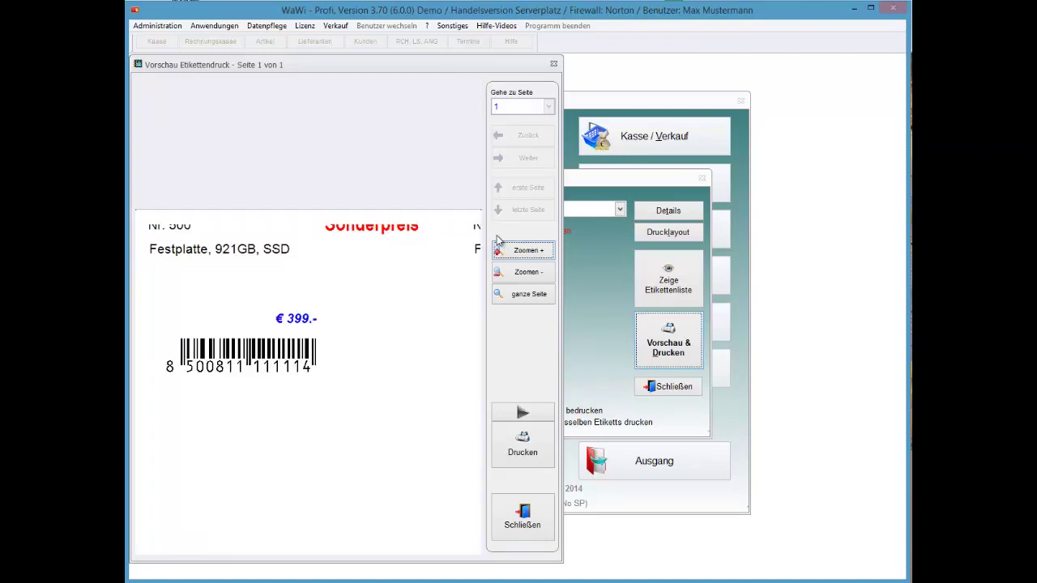
click(522, 517)
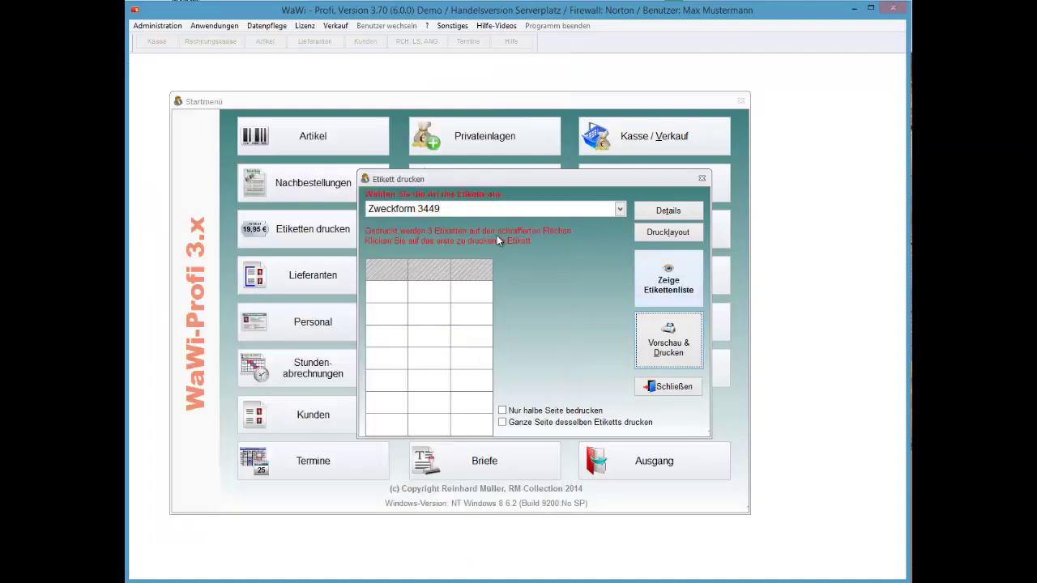
Reopen LAYOUT1 for editing and shift the article number, Sonderpreis and bez elements slightly down together
click(668, 233)
key(Tab)
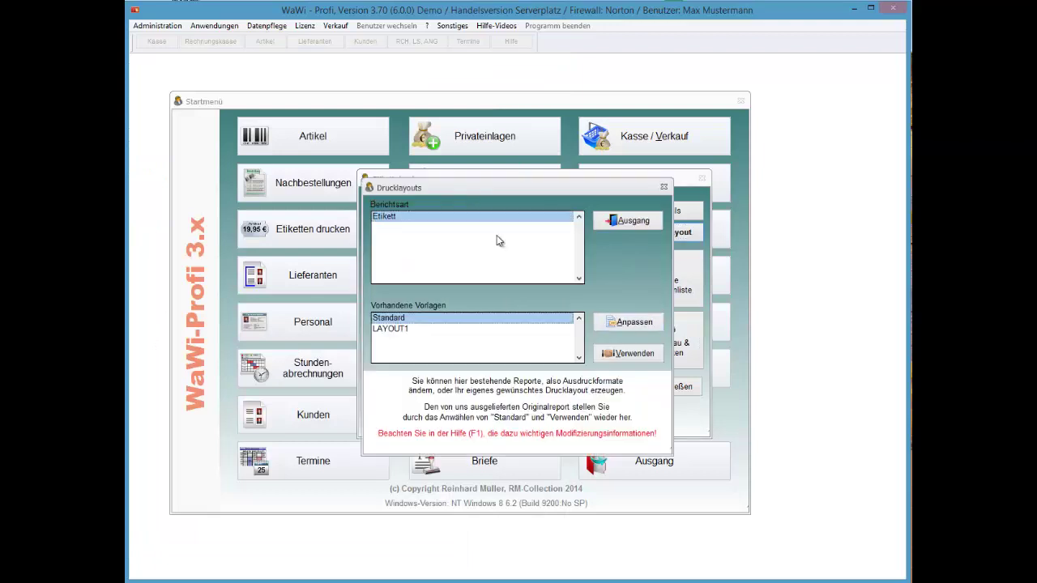
key(Down)
key(Return)
key(Return)
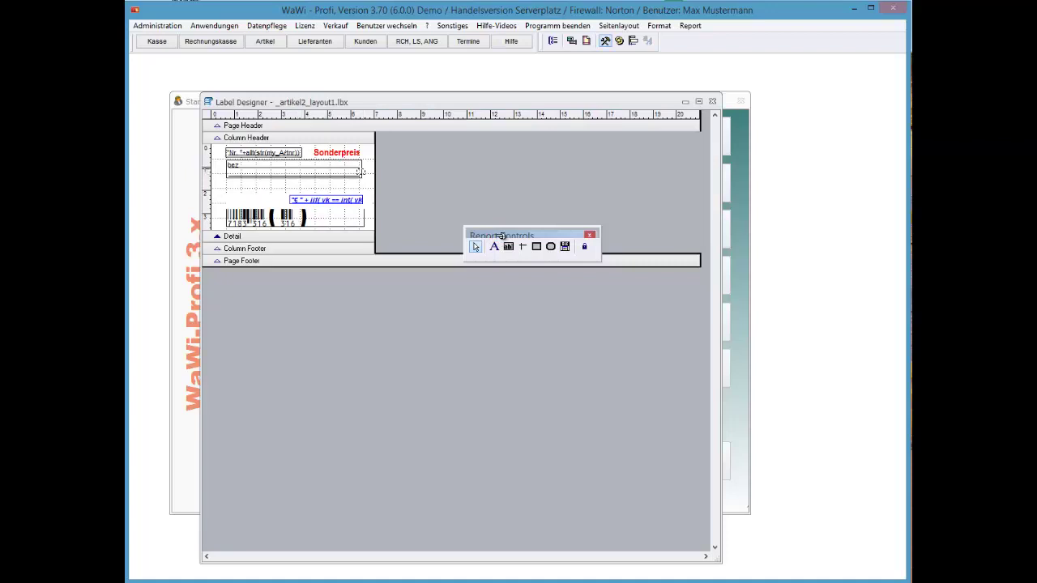
mouse_move(364, 174)
mouse_down()
mouse_move(304, 152)
mouse_move(230, 151)
mouse_up()
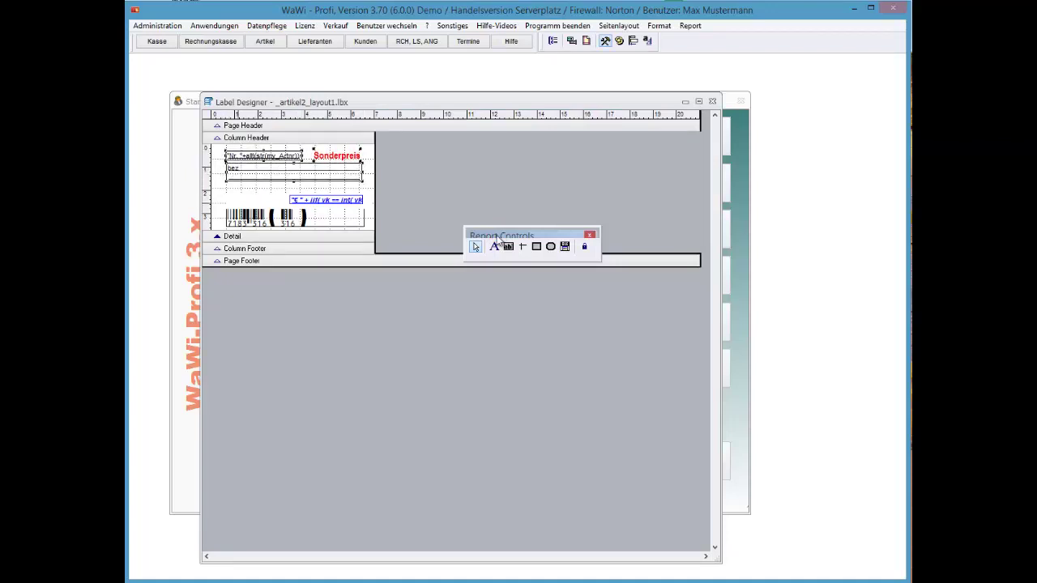
Save the changes to LAYOUT1, keep it as the label layout in use, and leave the print layouts
click(712, 101)
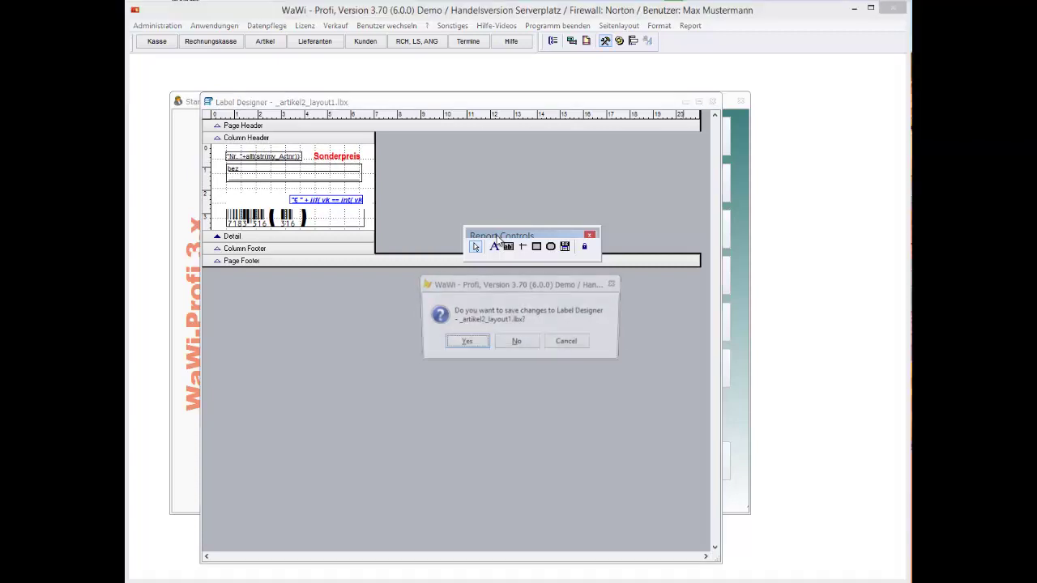
click(465, 341)
key(Return)
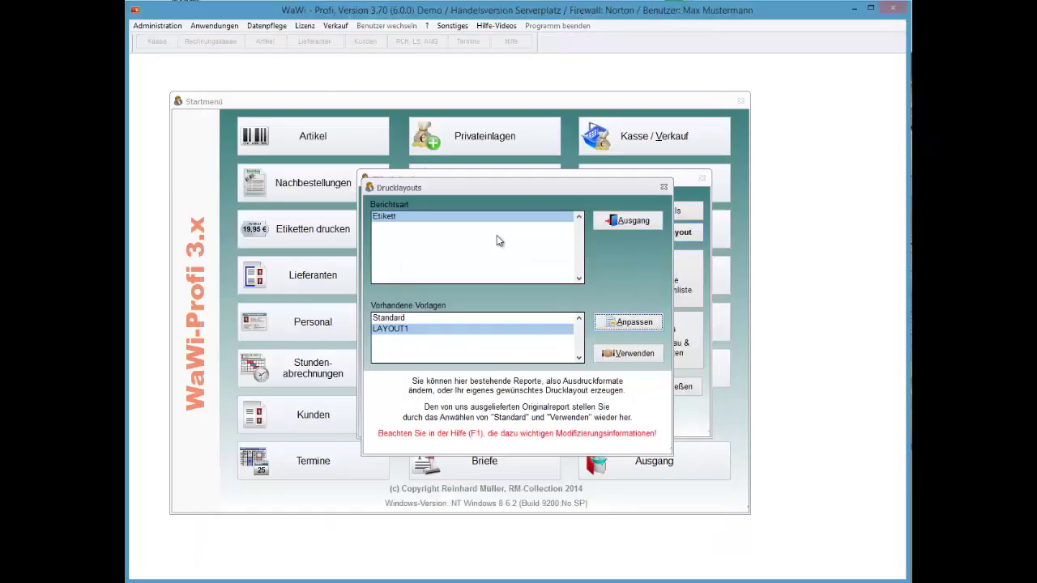
key(alt+a)
Preview the labels again and examine the Sonderpreis text on the enlarged Festplatte label
key(alt+d)
key(Return)
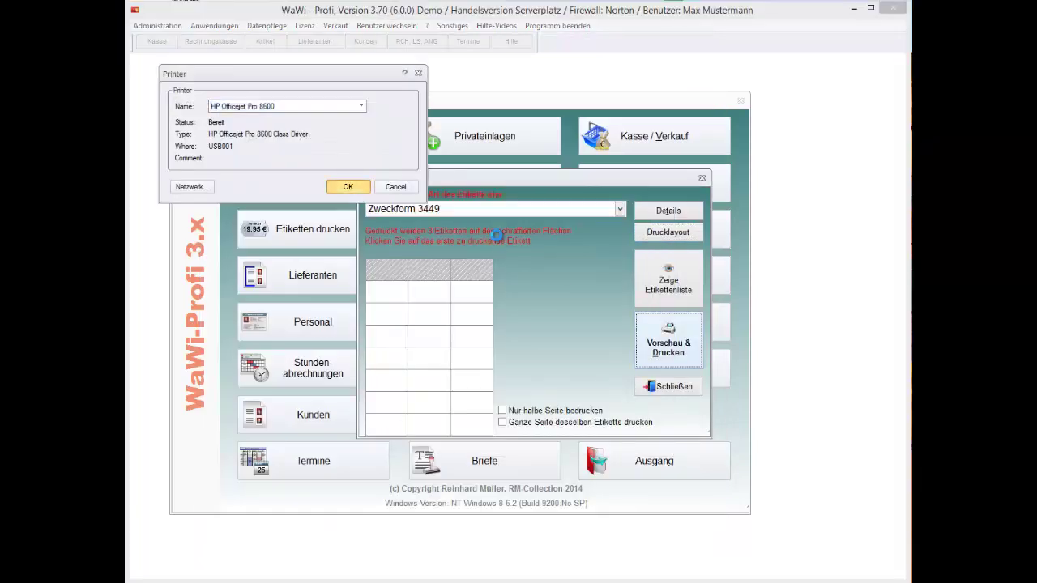
click(498, 248)
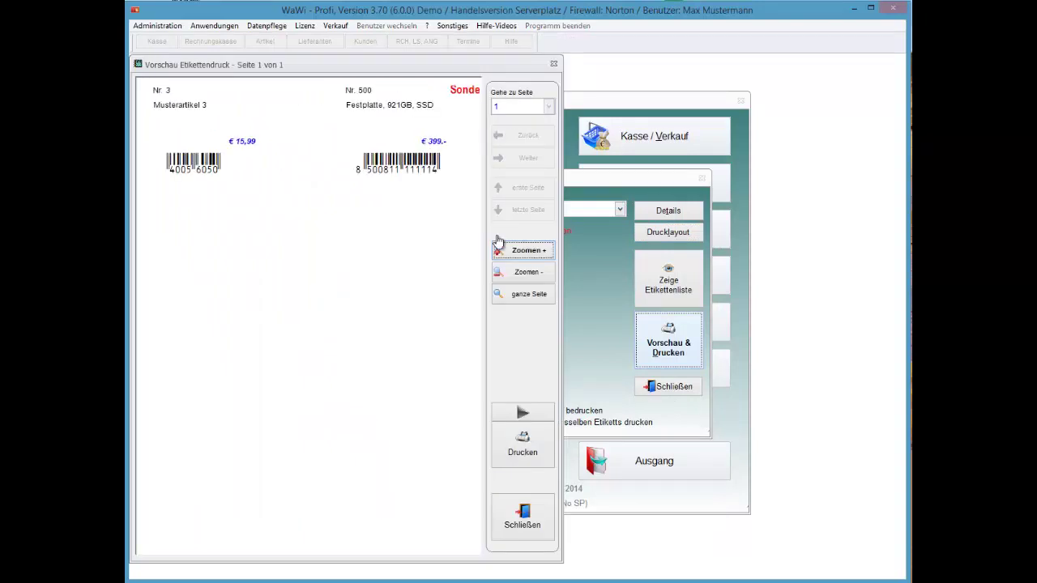
click(497, 248)
scroll(497, 235, right, 2)
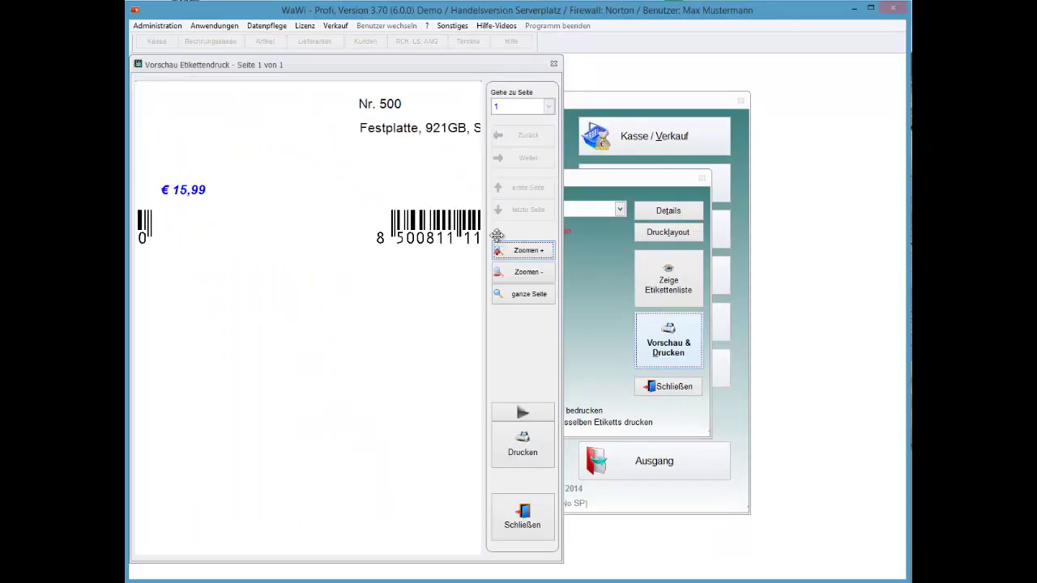
scroll(497, 240, up, 1)
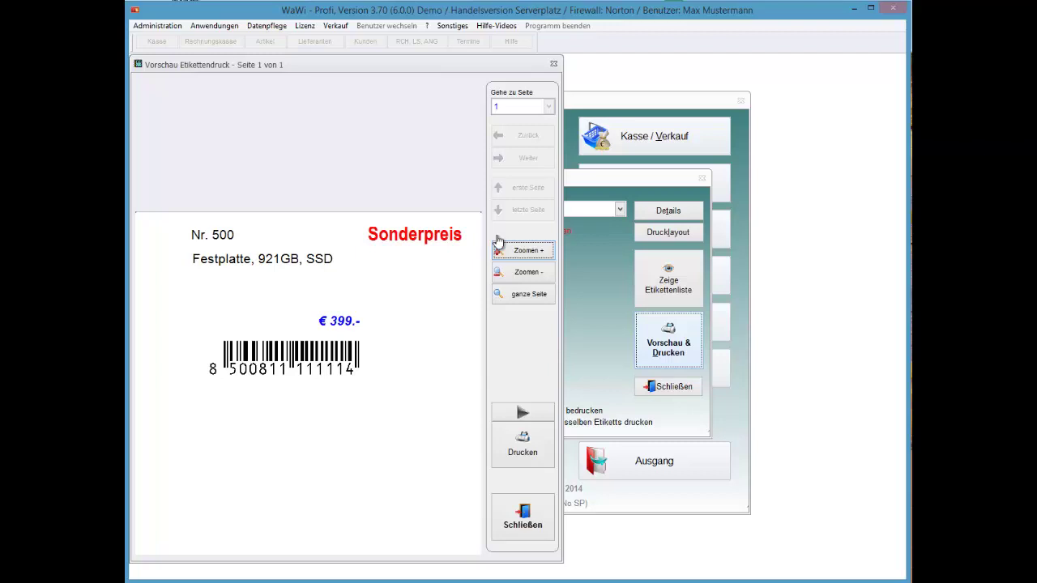
key(Escape)
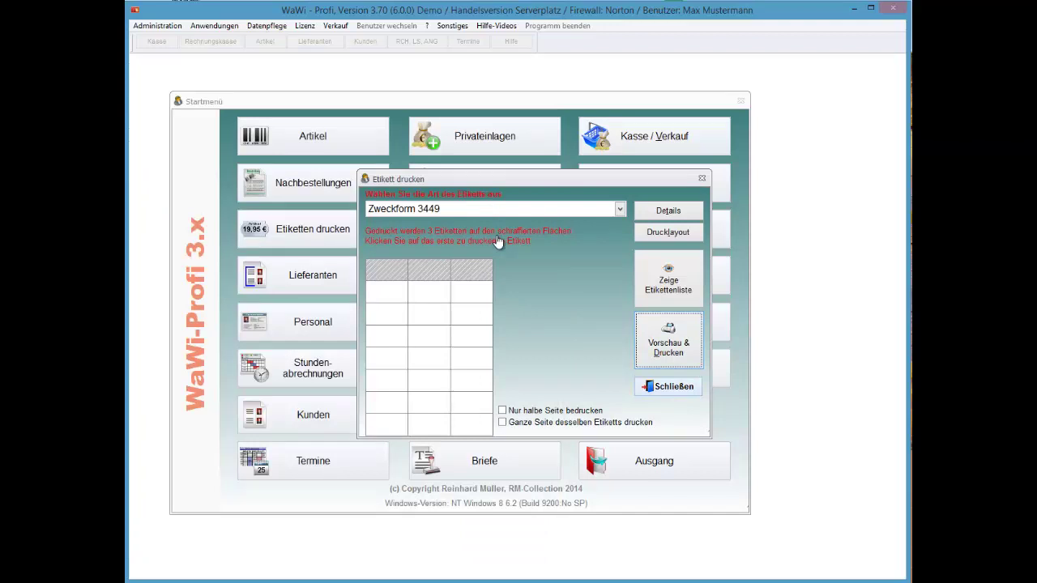
Open the LAYOUT1 label template for editing under its existing name
click(668, 232)
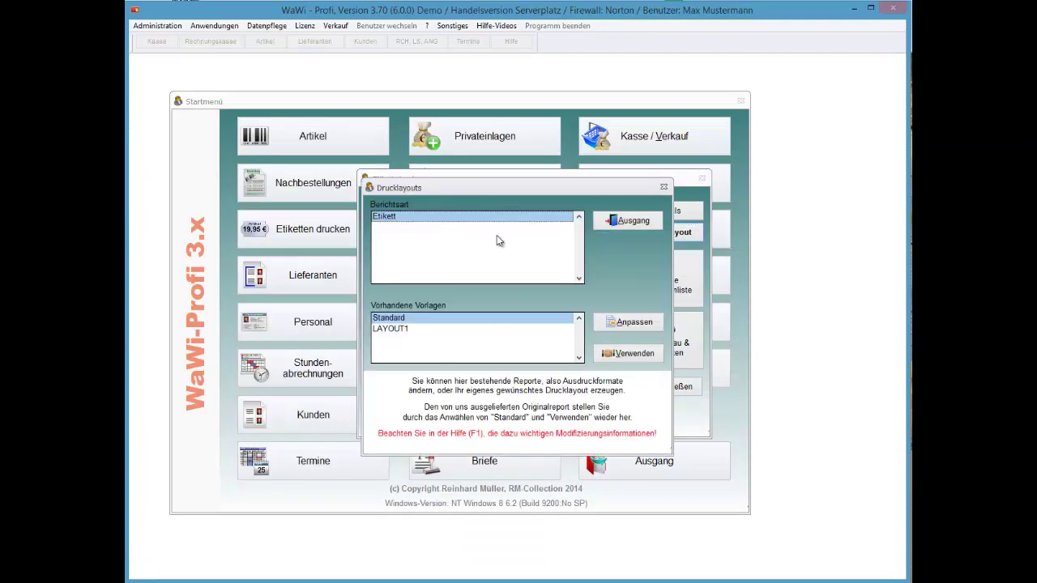
click(391, 329)
click(629, 323)
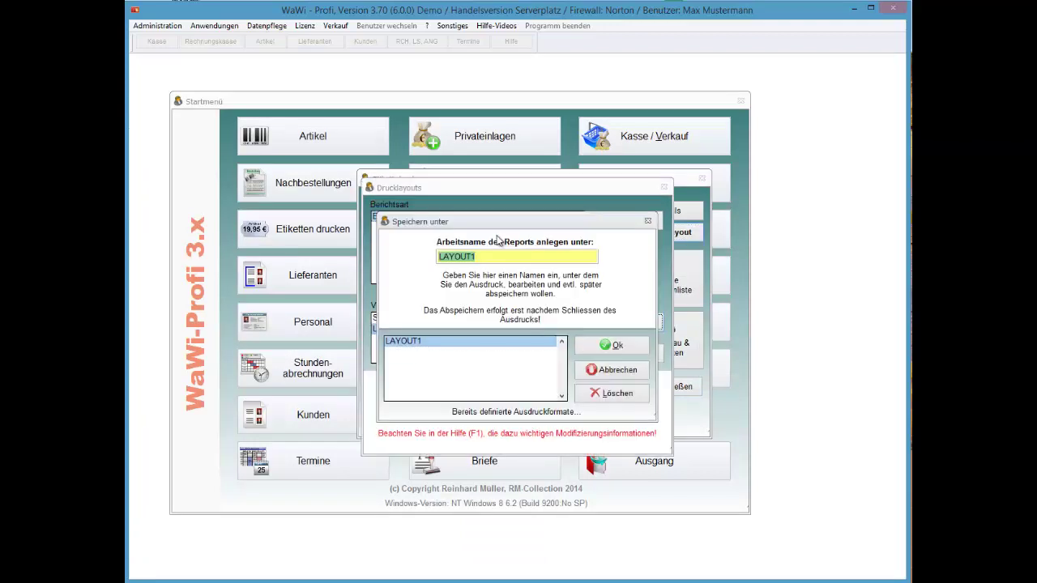
key(Return)
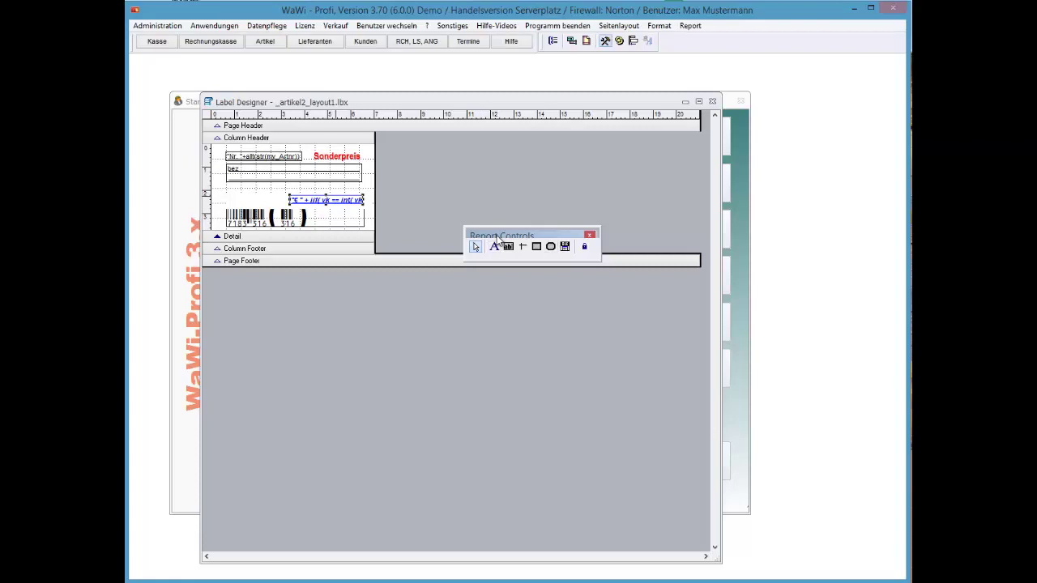
Duplicate the blue price field and place the copy above and to the left of the original, below the bez field
click(328, 199)
key(shift+F10)
key(Down)
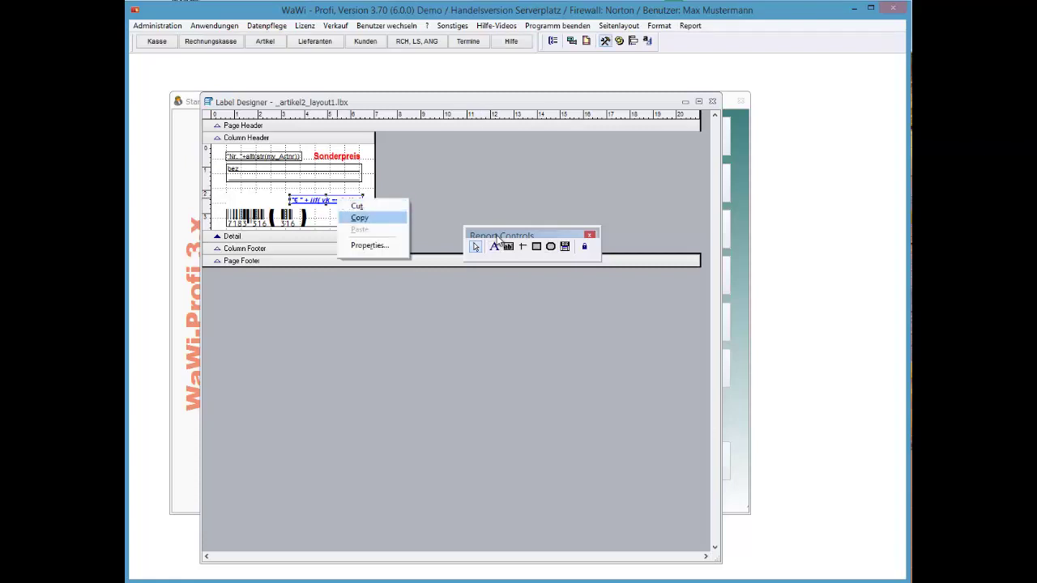
key(Return)
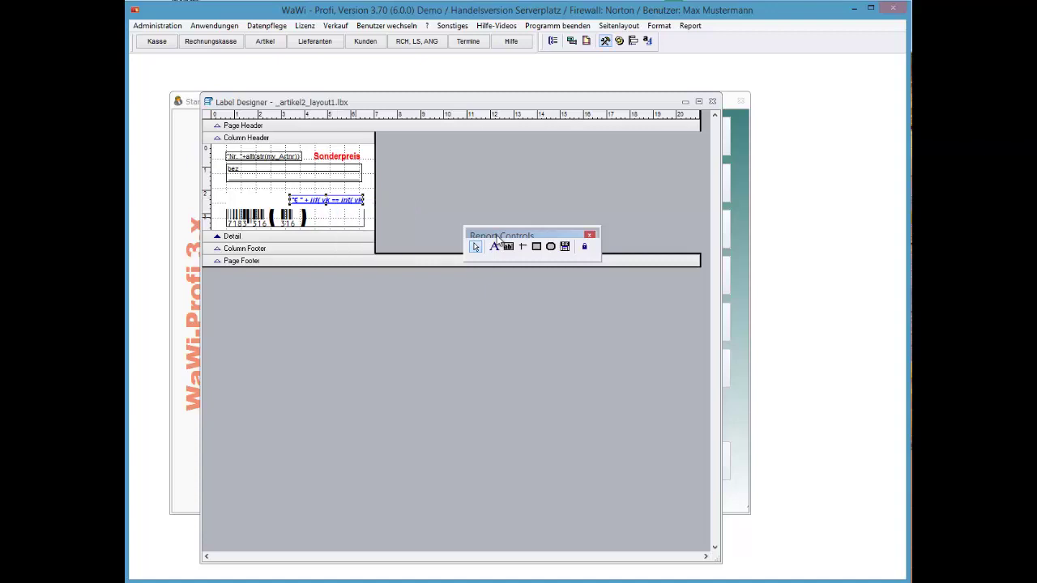
click(245, 186)
right_click(245, 187)
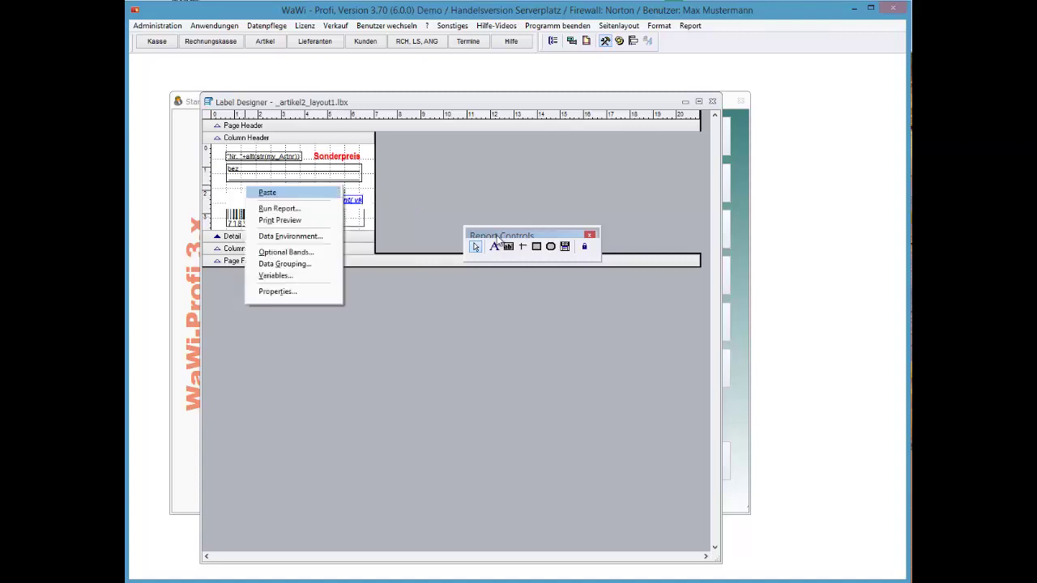
key(Return)
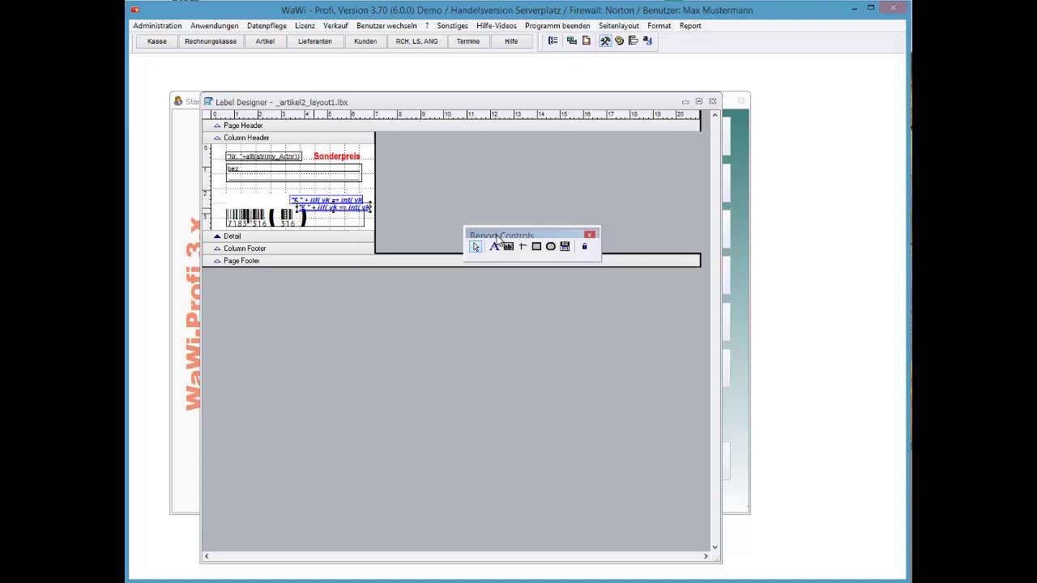
drag(334, 208, 277, 189)
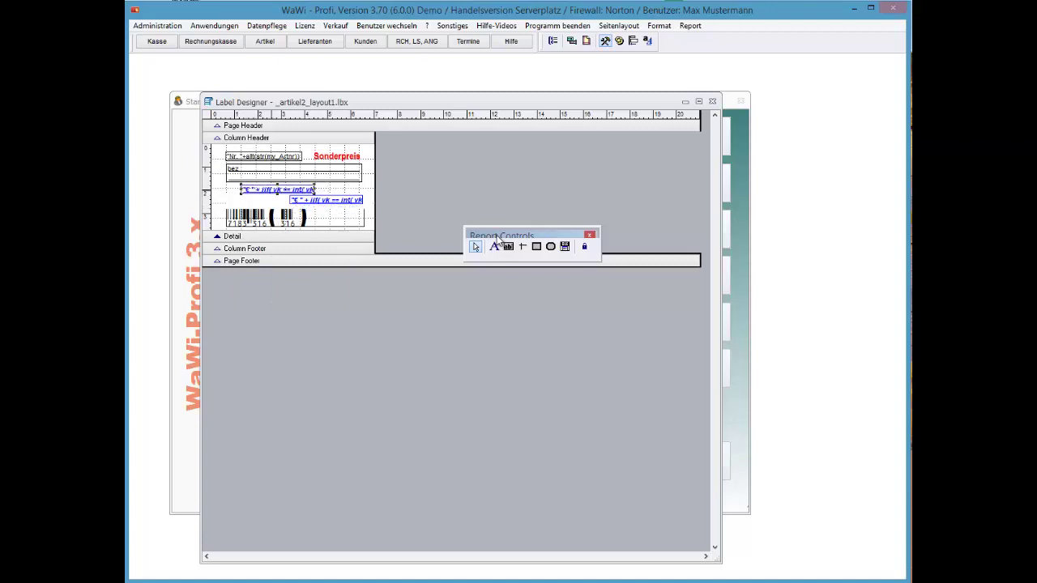
Change the pen color of the copied price field to red
key(Return)
key(ctrl+Tab)
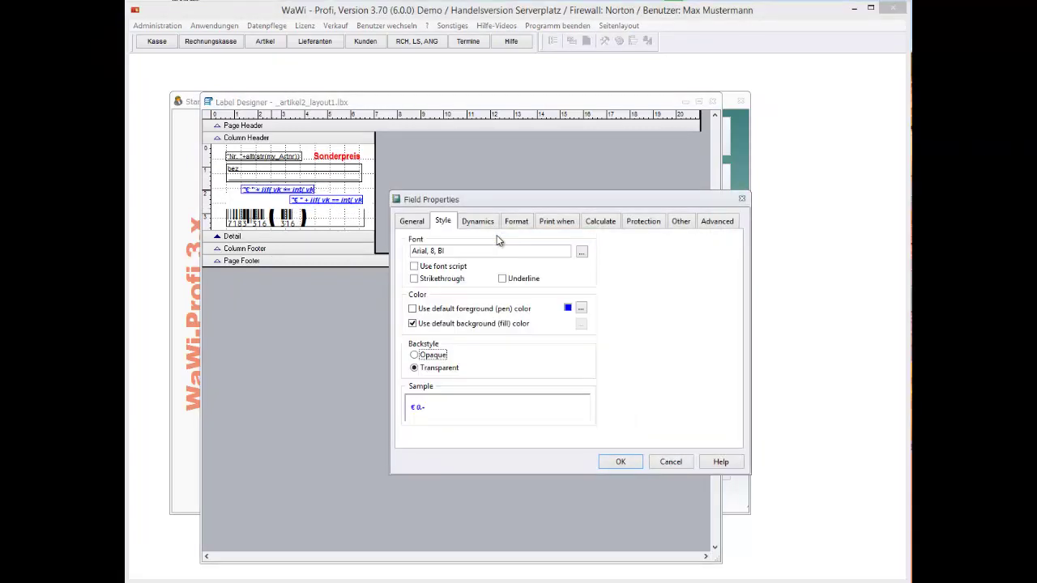
click(581, 307)
click(513, 282)
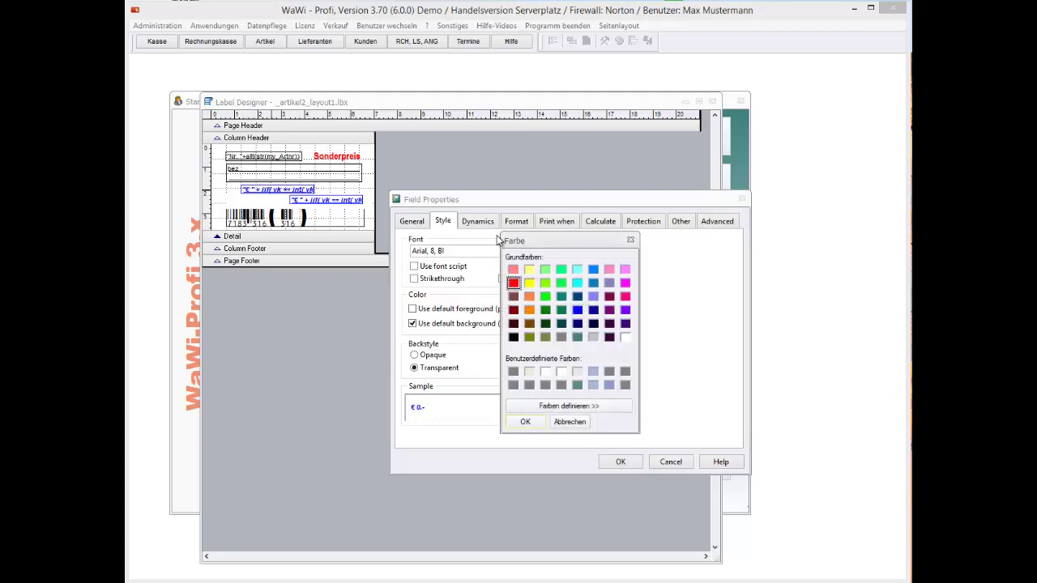
key(shift+Tab)
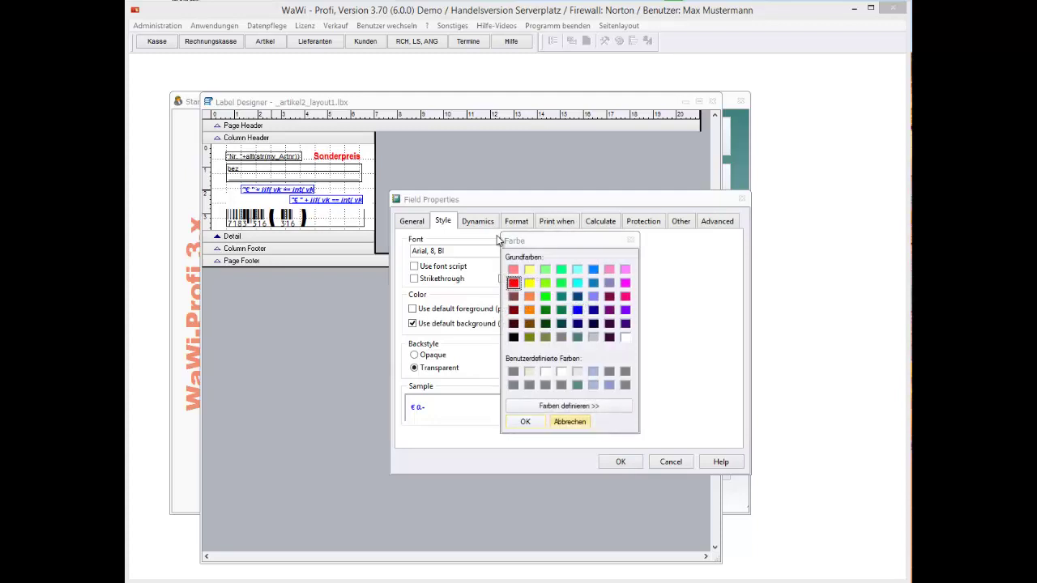
key(shift+Tab)
key(Return)
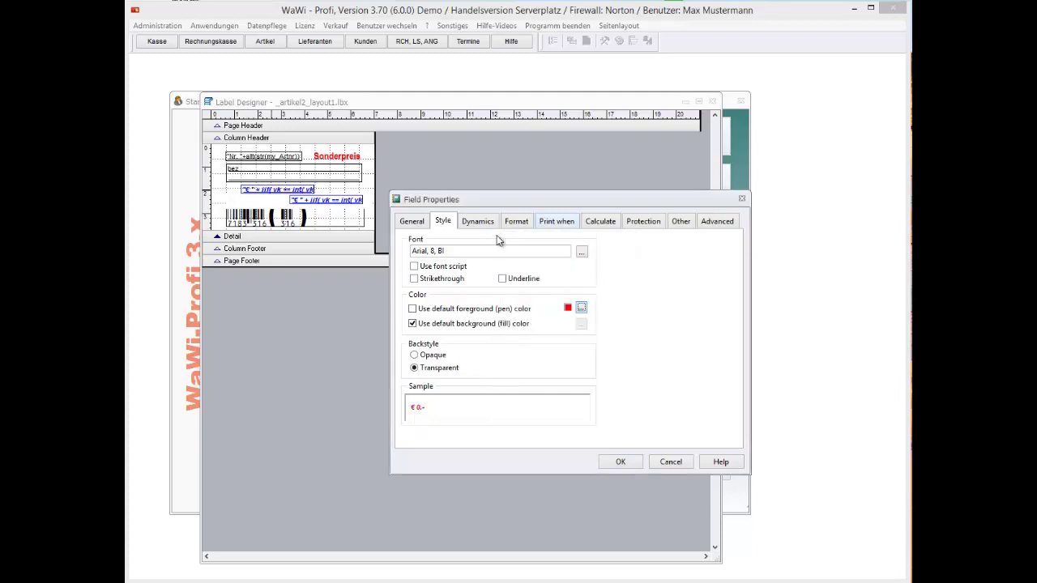
Append "and angebot=.T." to the print-only-when condition of the red price field
click(556, 221)
click(496, 382)
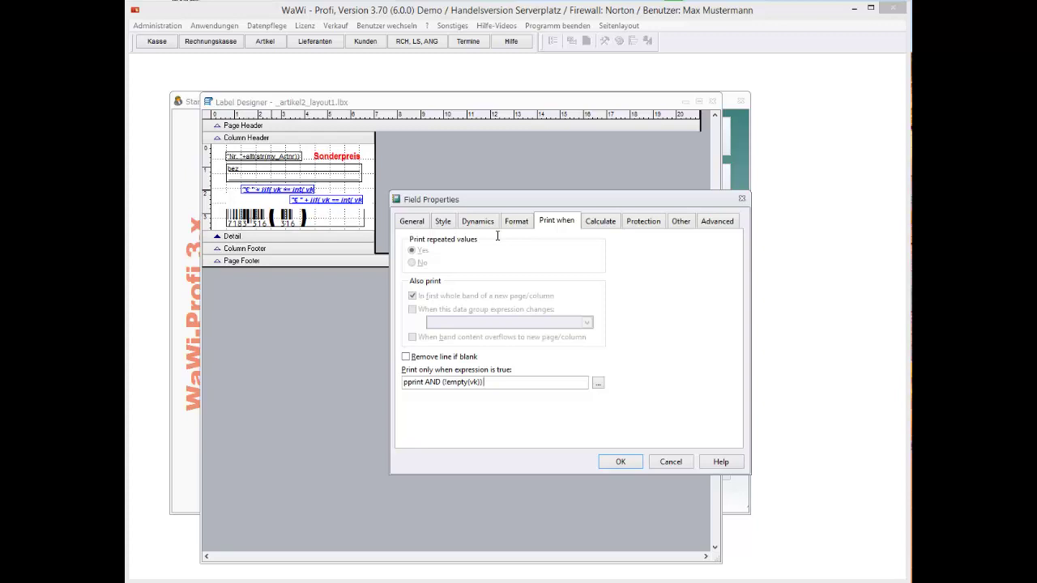
text(and angebot=.T.)
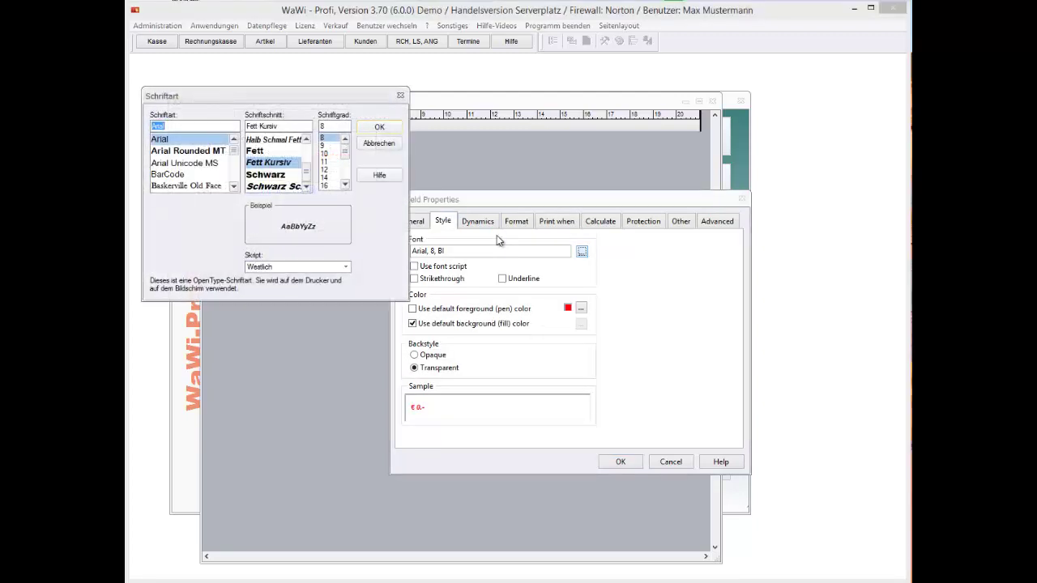
Set the red price field's font size to 12 and accept its properties
key(Tab)
key(Tab)
key(Down)
key(Down)
key(Down)
key(Down)
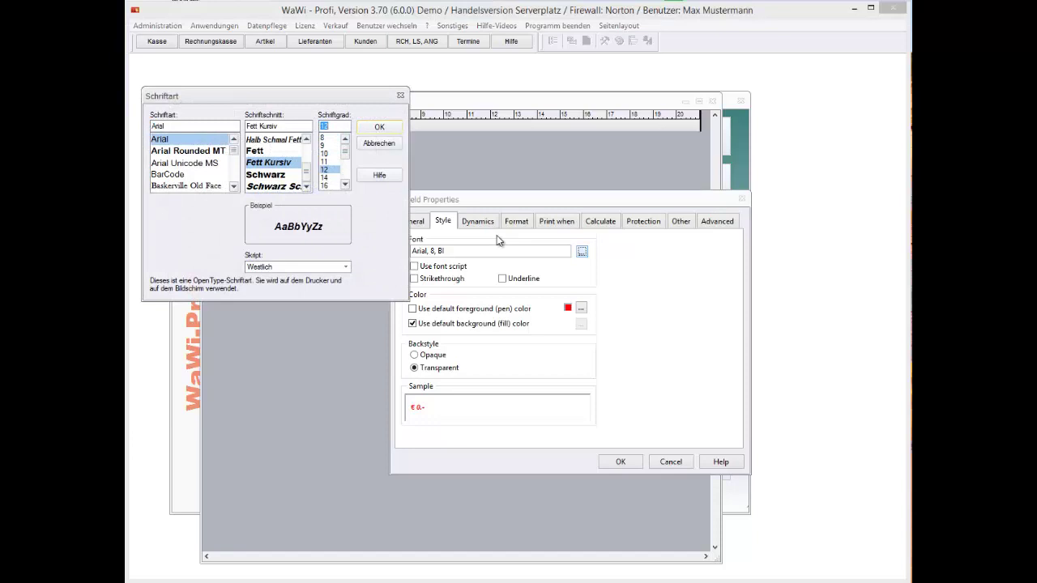
key(Return)
key(Return)
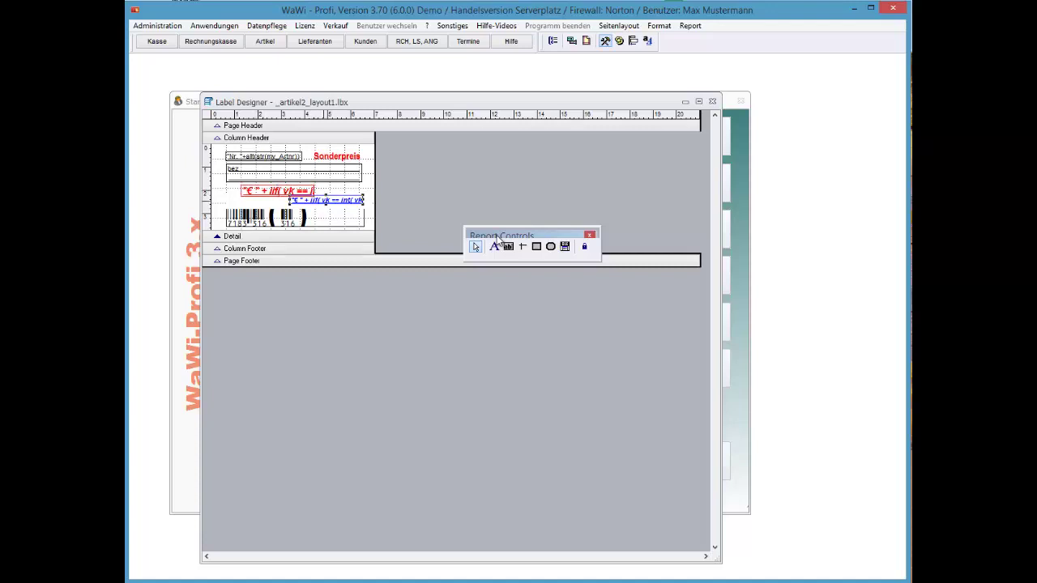
Append "and angebot=.F." to the print-only-when condition of the original blue price field
key(Return)
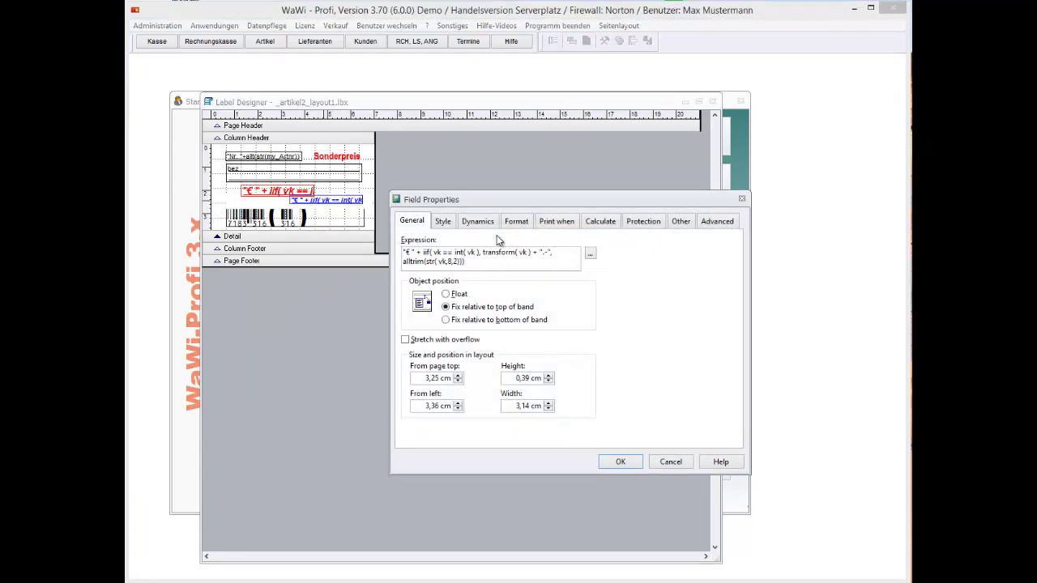
key(ctrl+Tab)
key(ctrl+Tab)
key(ctrl+Tab)
key(ctrl+Tab)
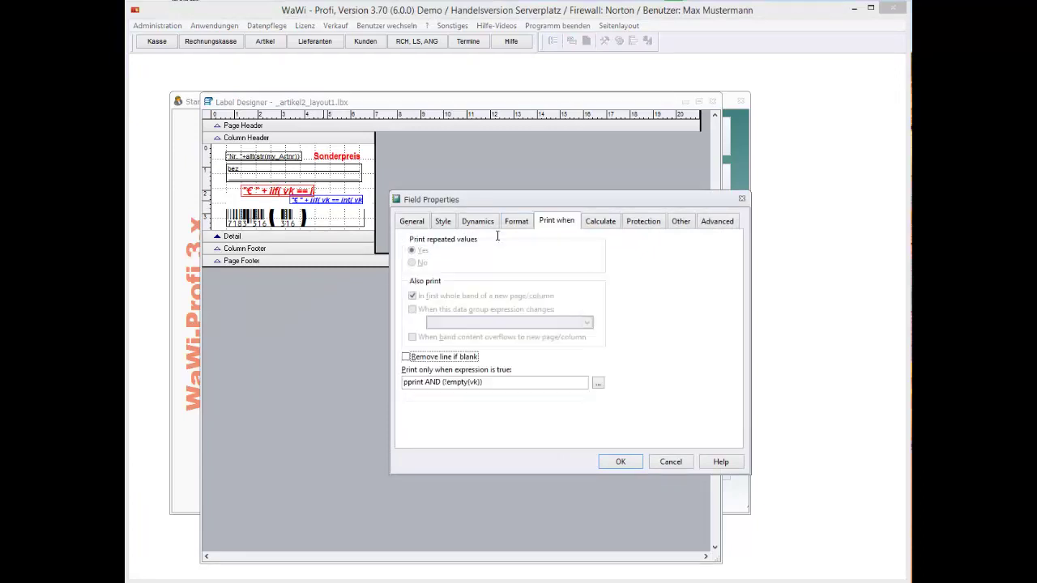
key(Tab)
text(and angebot)
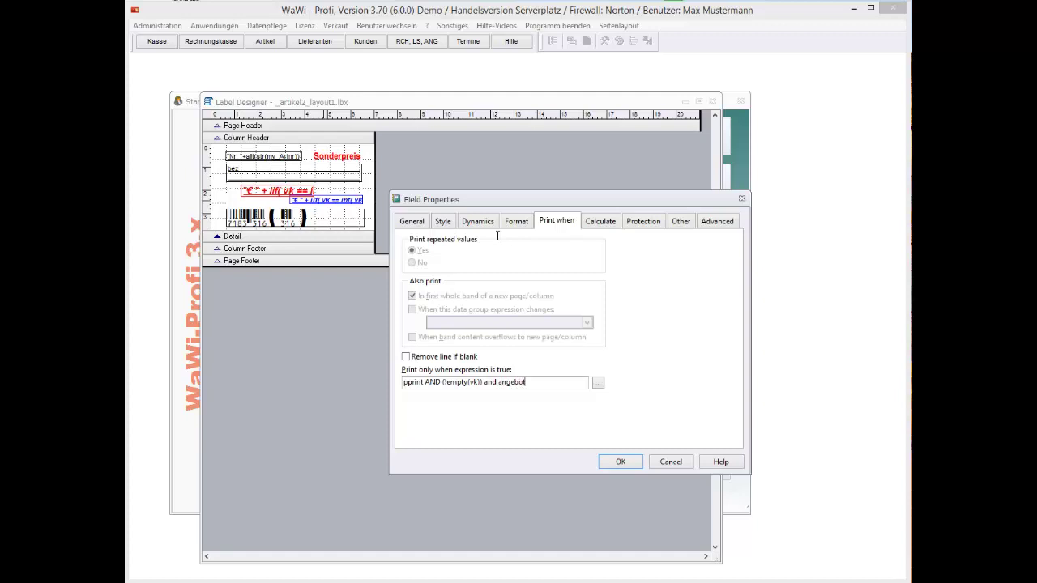
text(=.F.)
key(BackSpace)
key(BackSpace)
key(BackSpace)
key(BackSpace)
key(Left)
key(Return)
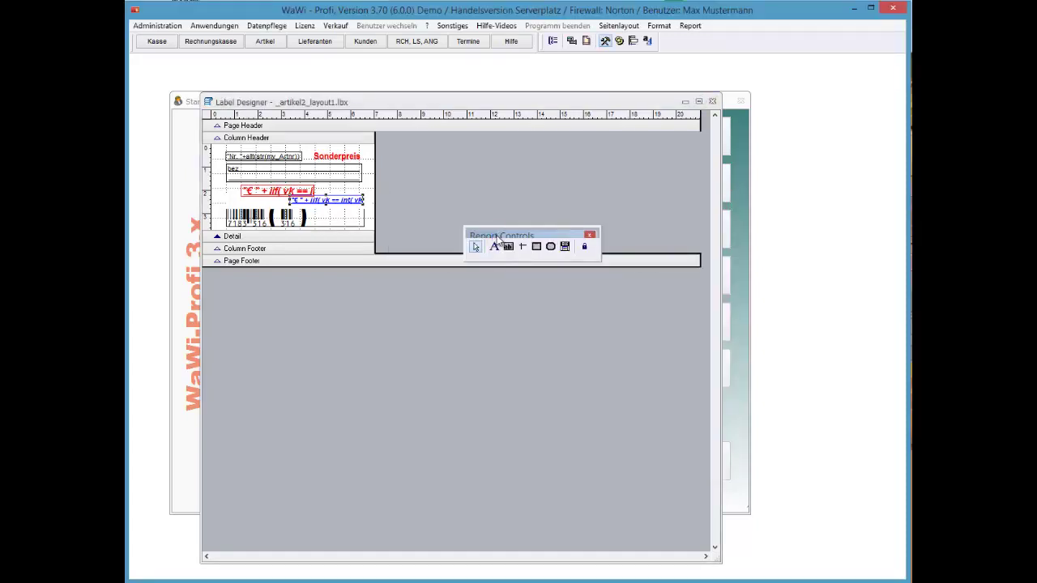
Close the label designer and save the changes to the label layout
key(Escape)
key(Return)
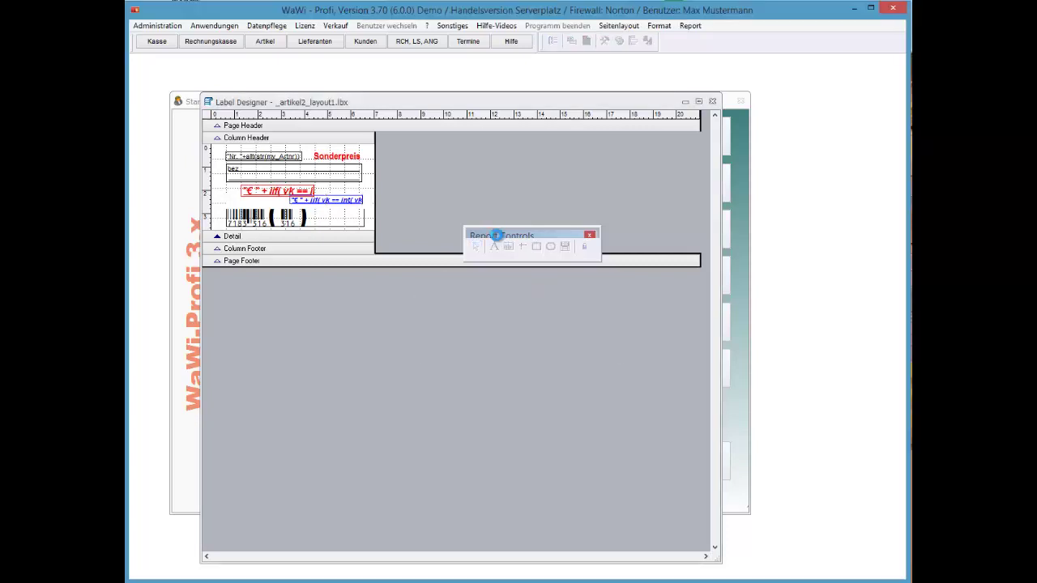
key(Return)
key(Escape)
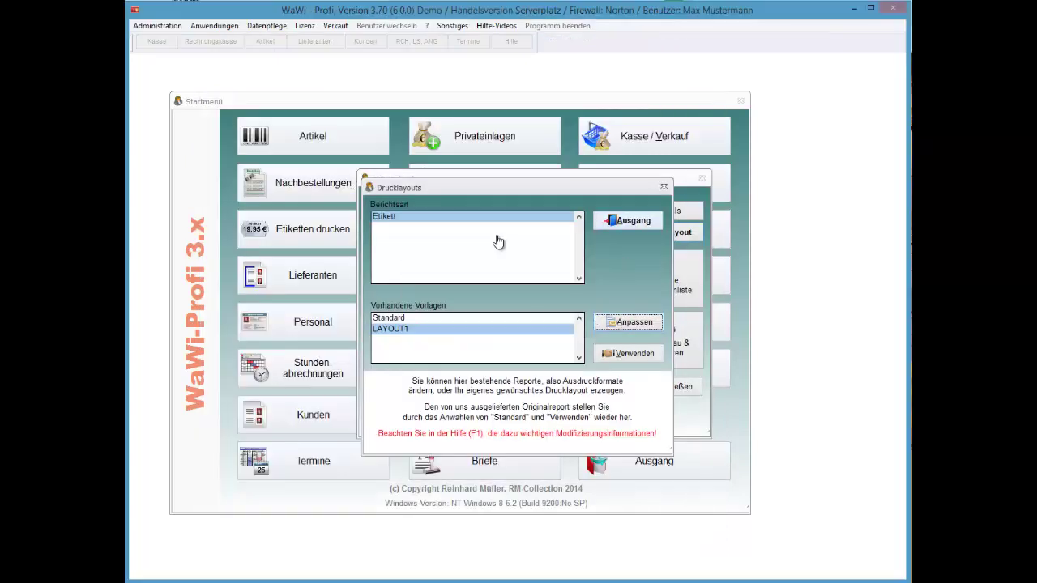
Preview the labels with the default printer and examine the enlarged red special price on the Festplatte label
key(Tab)
key(Tab)
key(Return)
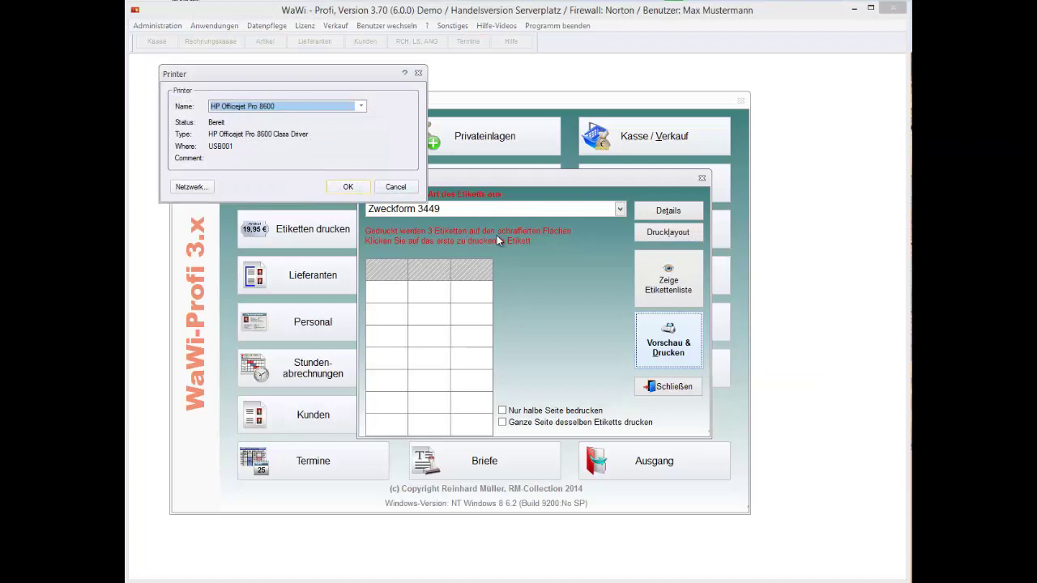
key(Return)
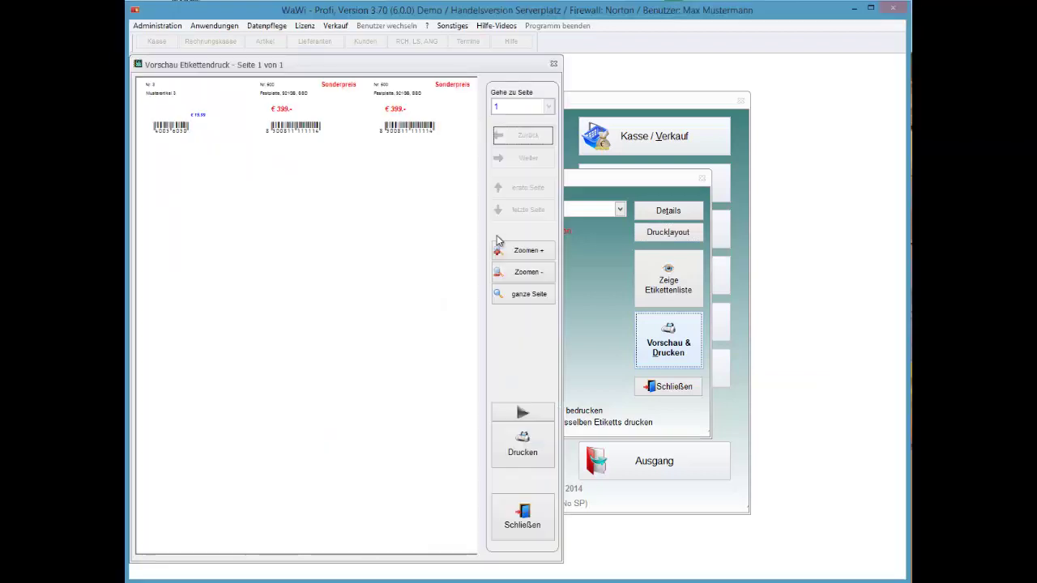
click(499, 250)
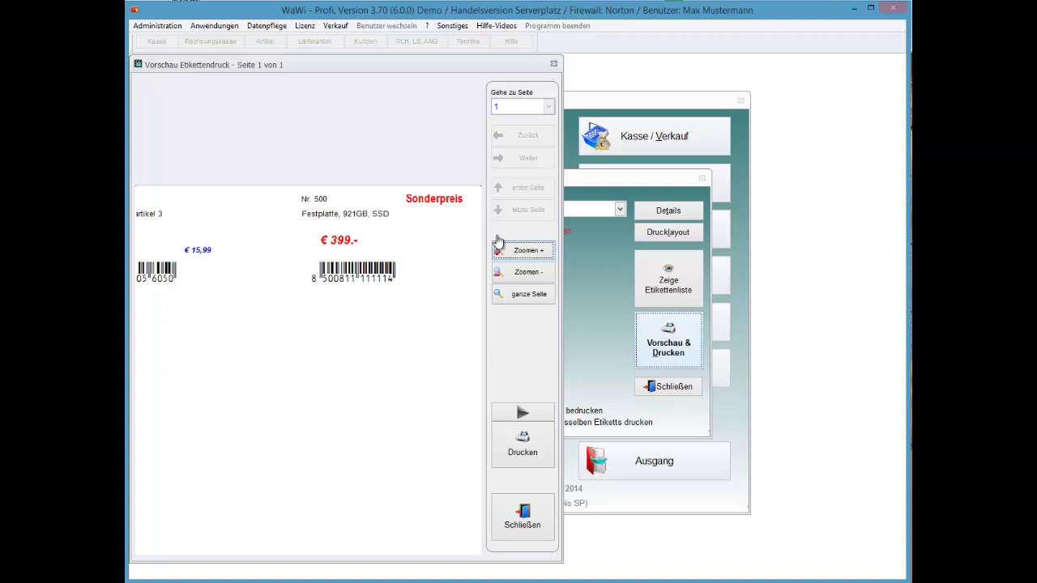
click(523, 516)
Reopen the LAYOUT1 label template for editing under its existing name
key(alt+l)
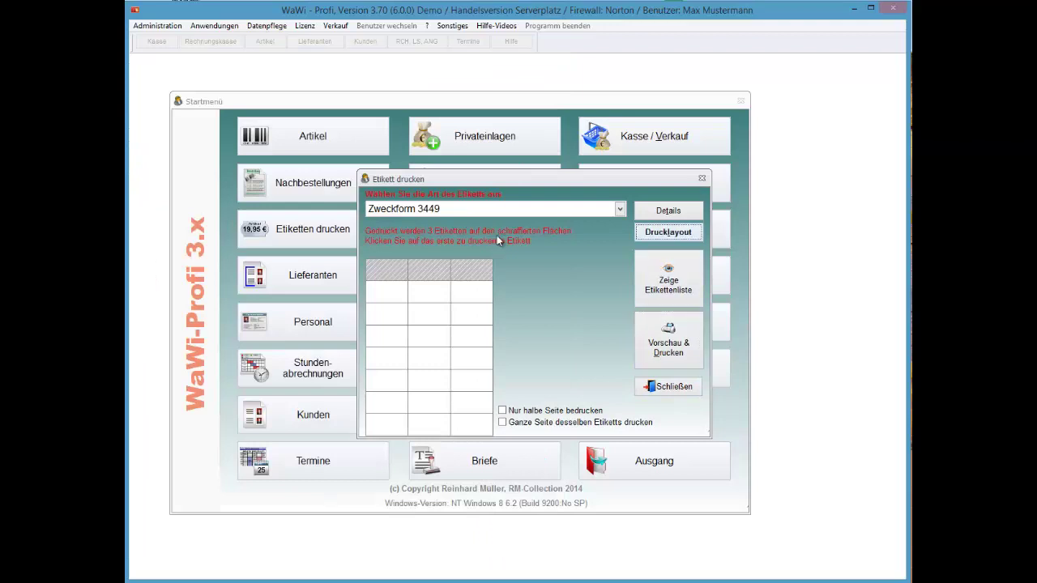
key(Tab)
key(Down)
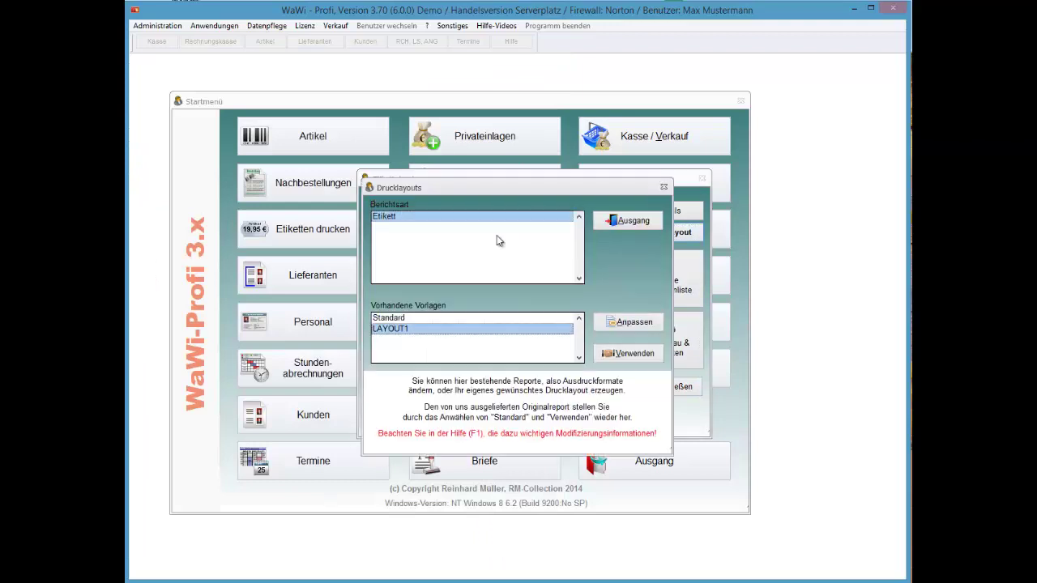
key(alt+a)
key(Return)
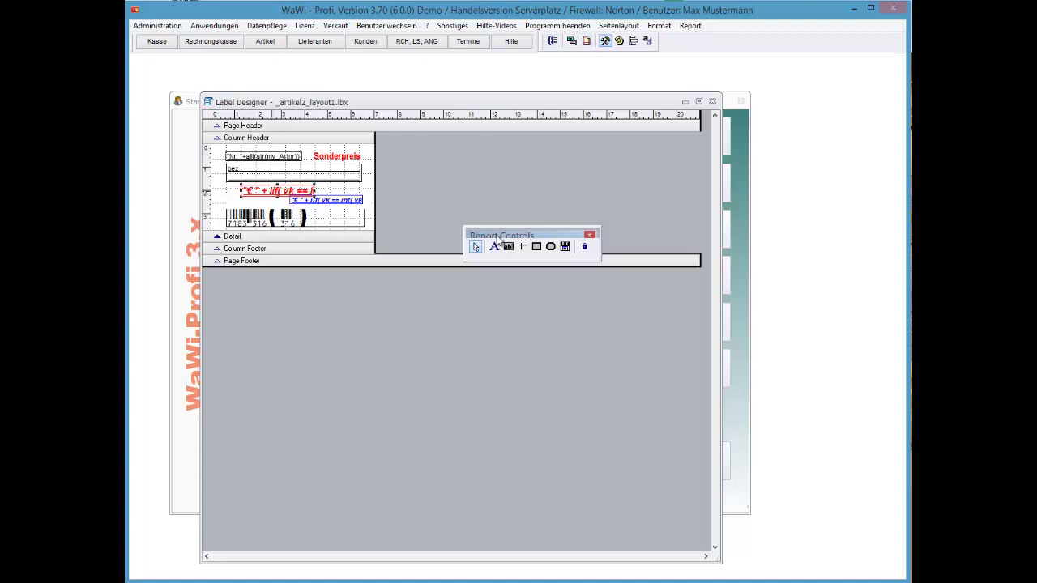
Move the red price field down and to the right until it lies exactly over the blue price field
key(Down)
key(Down)
key(Down)
key(Down)
key(Down)
key(Down)
key(Down)
key(Down)
key(Down)
key(Down)
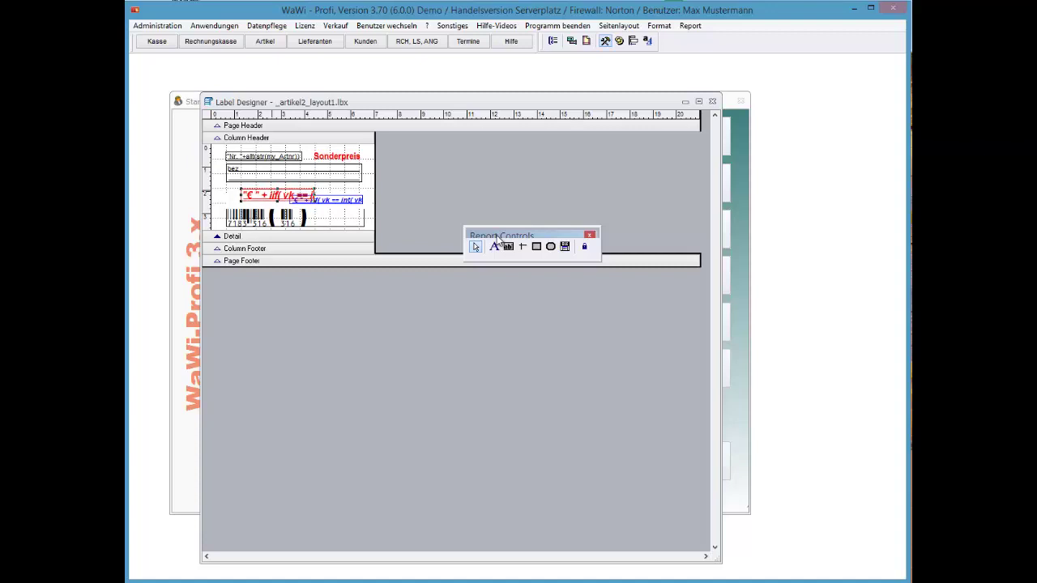
key(Right)
key(Right)
key(Right)
key(Right)
key(Right)
key(Right)
key(Right)
key(Right)
key(Right)
key(Right)
key(Right)
key(Right)
key(Right)
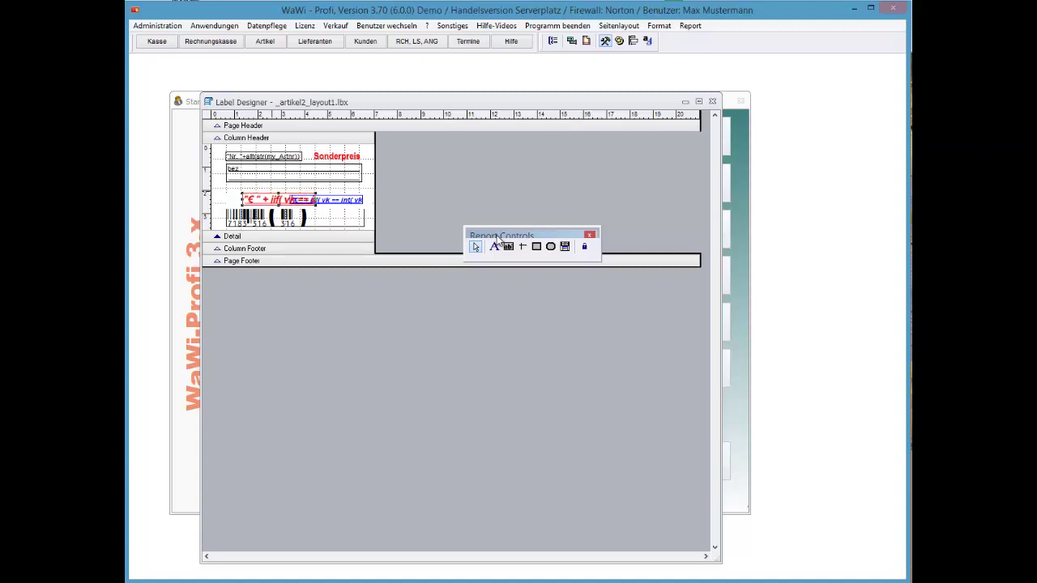
key(Right)
key(Right)
key(Right)
key(Right)
key(Right)
key(Right)
key(Right)
key(Right)
key(Right)
key(Right)
key(Right)
key(Right)
key(Right)
key(Right)
key(Right)
key(Right)
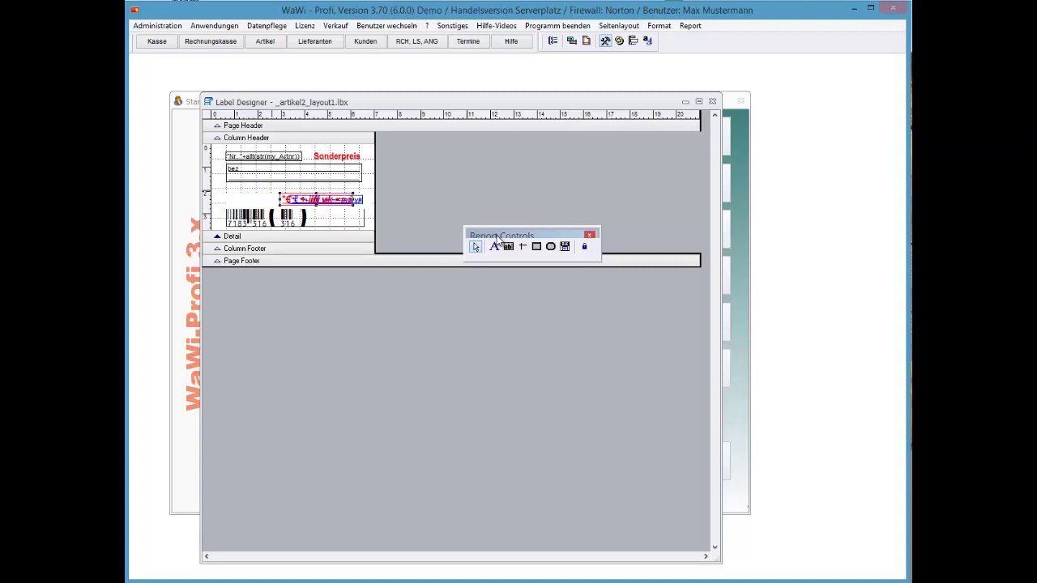
key(Right)
key(Right)
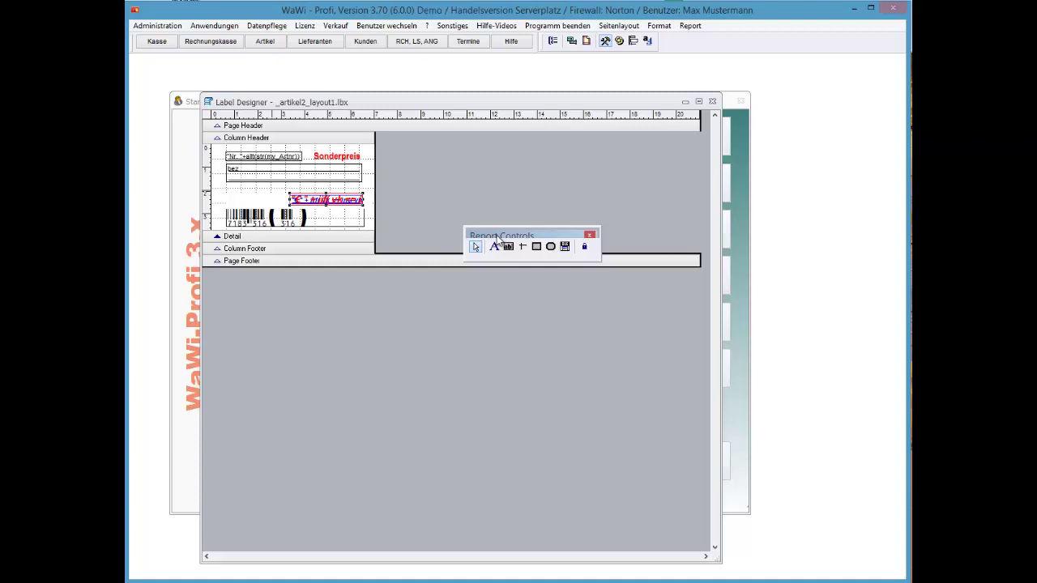
Shift the red price field up so it sits directly above the blue price field
key(Up)
key(Up)
key(Up)
key(Up)
key(Up)
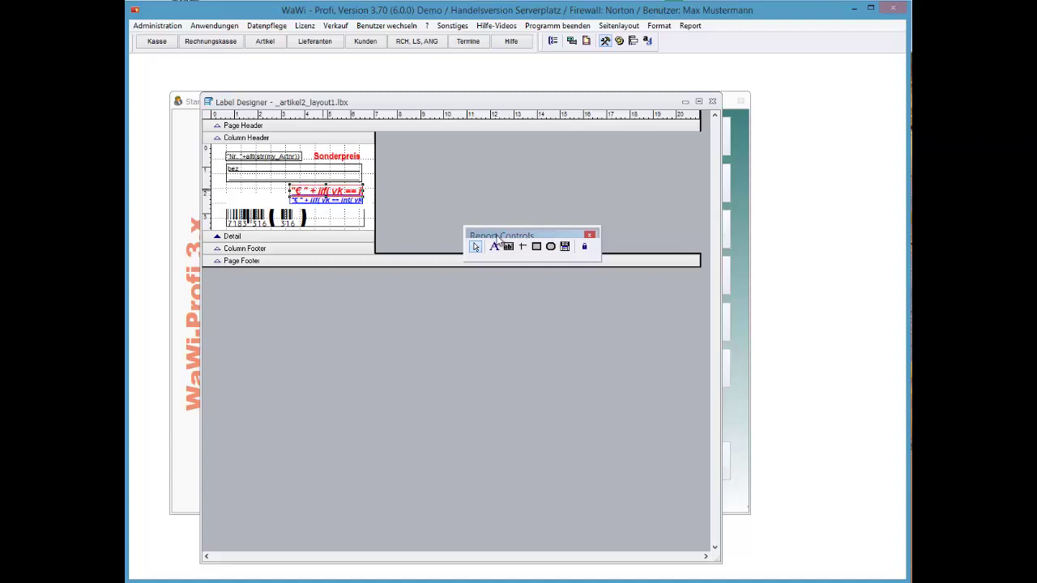
Replace vk with ra throughout the red price field's expression, including inside the int() function
key(Return)
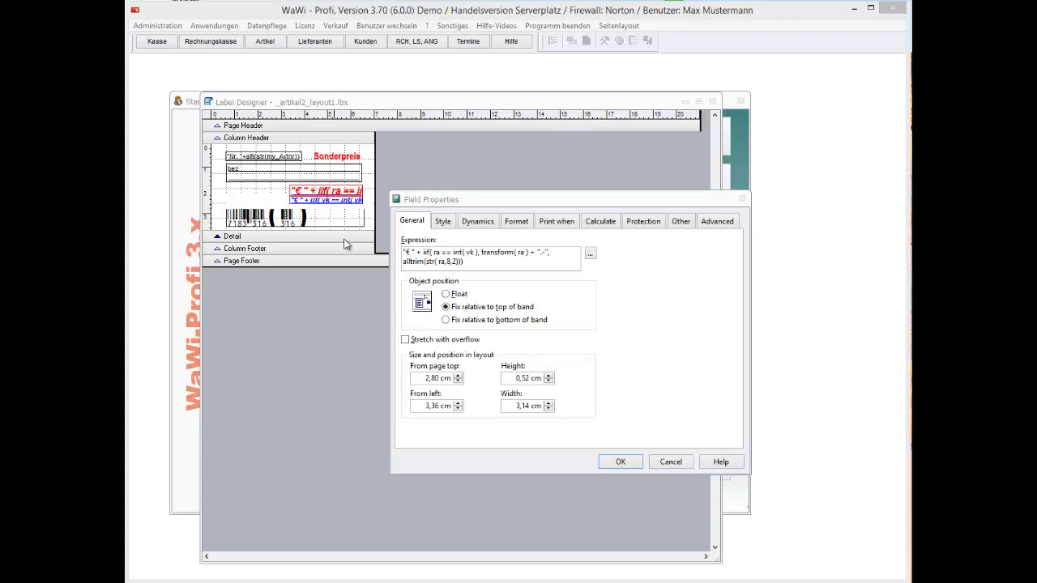
click(671, 462)
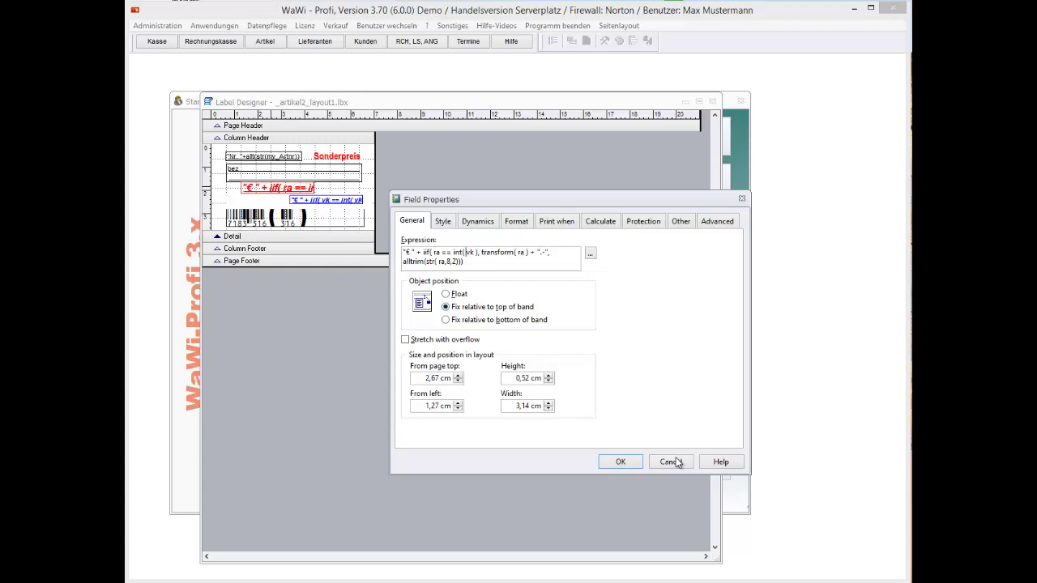
text(ra)
key(Delete)
key(Delete)
key(Delete)
key(Right)
key(Right)
key(Right)
key(Right)
key(Right)
key(Right)
key(Right)
key(Right)
key(Right)
key(Right)
key(Right)
key(Right)
key(Right)
key(Right)
key(Right)
key(Right)
key(Right)
key(Right)
key(Right)
key(Right)
key(Right)
key(Right)
key(Right)
key(Right)
key(Right)
key(Right)
key(Right)
key(Right)
key(Right)
key(Right)
key(Right)
key(Right)
key(Right)
key(Right)
key(Right)
key(Right)
key(Right)
key(Right)
key(Right)
key(Right)
Have the red price field print only when "pprint AND (!empty(ra)) and angebot=.T." is true
click(557, 221)
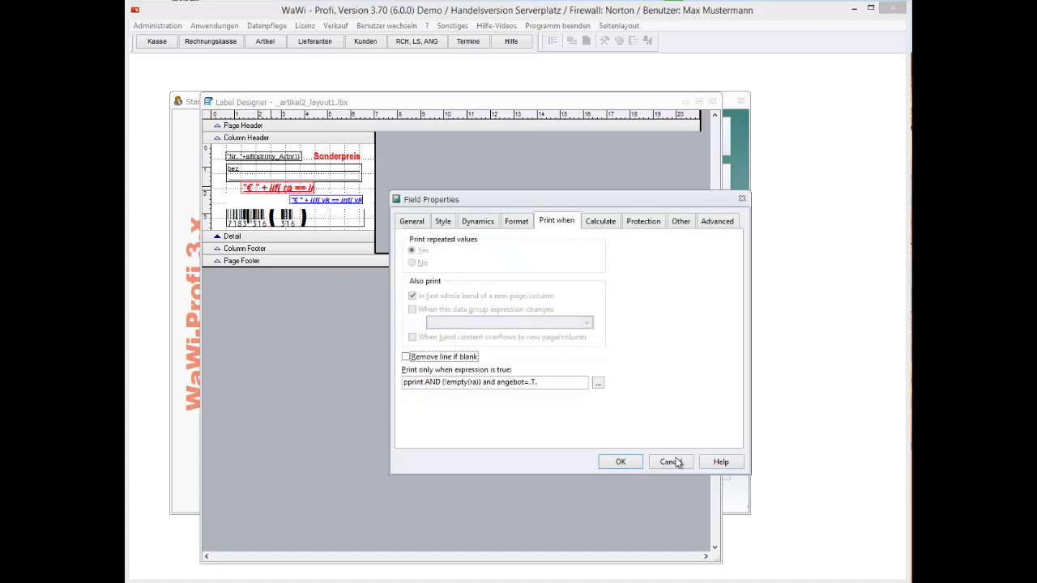
key(Tab)
click(673, 461)
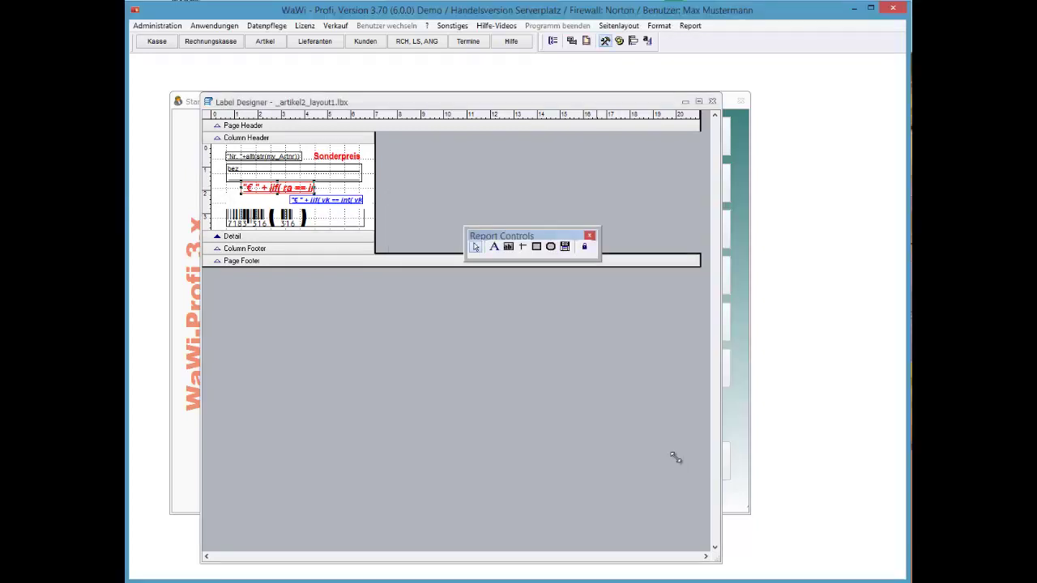
Save the edited LAYOUT1 label template and leave the designer
key(Escape)
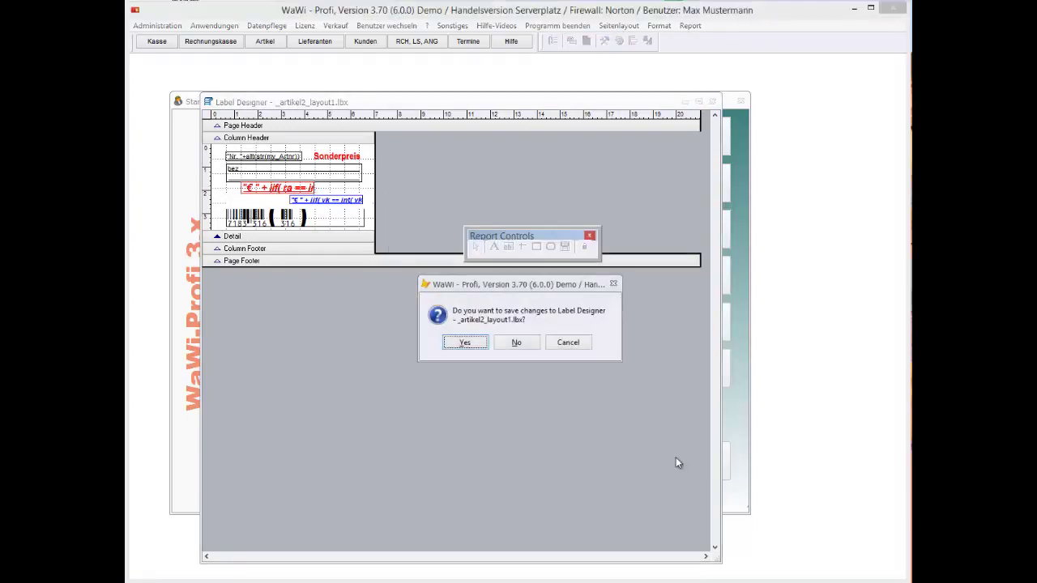
key(Return)
key(Return)
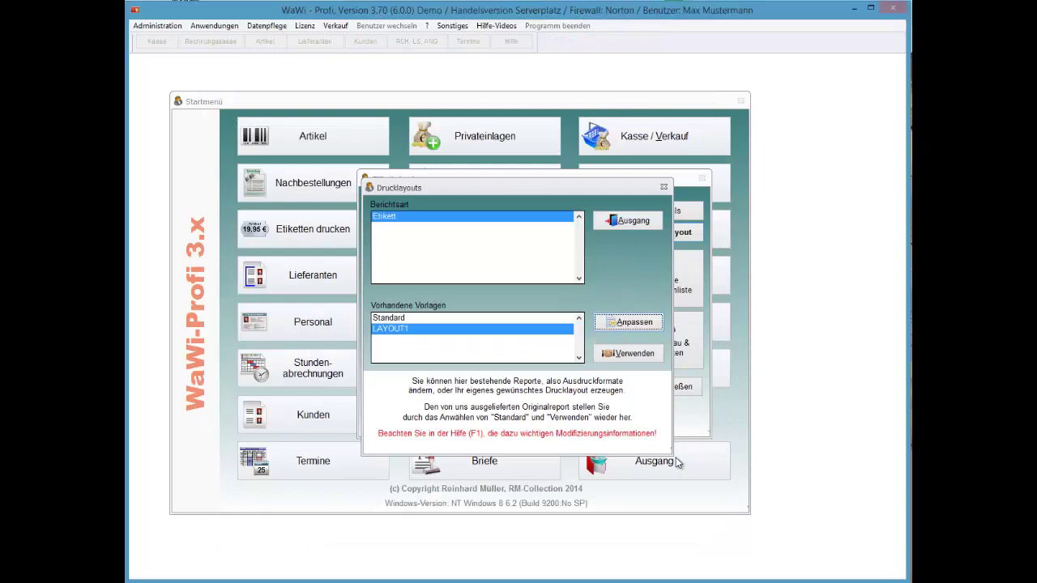
Preview the labels again, examine the price area of the enlarged Festplatte label, and close the preview and label printing
key(alt+d)
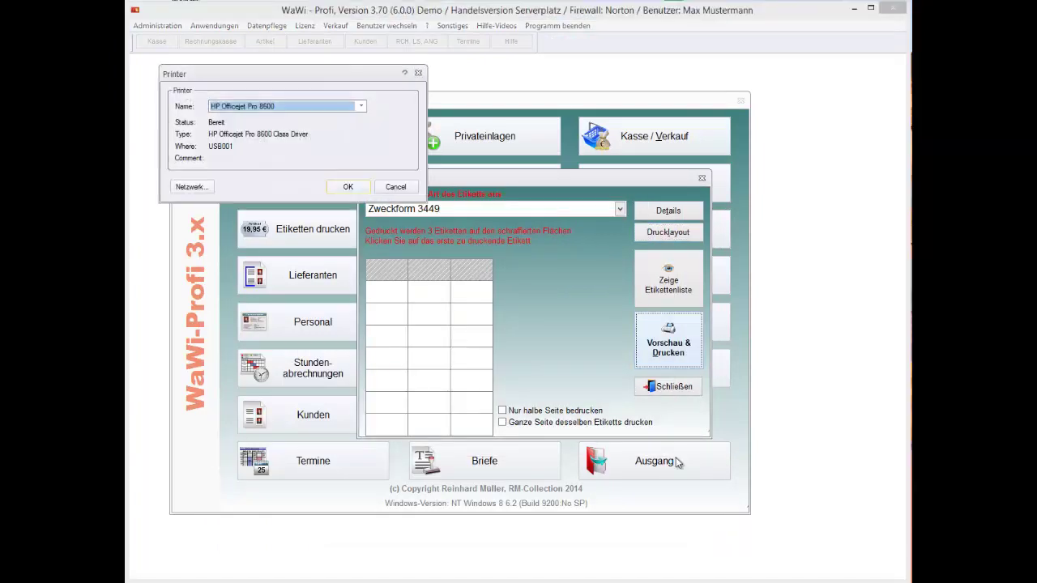
key(Return)
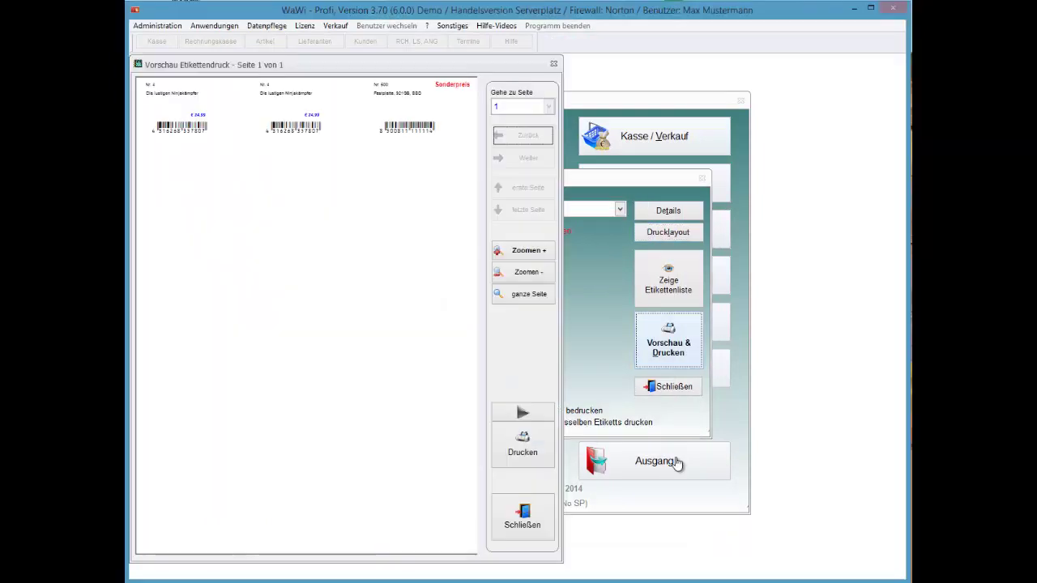
click(523, 250)
click(522, 250)
drag(405, 243, 228, 341)
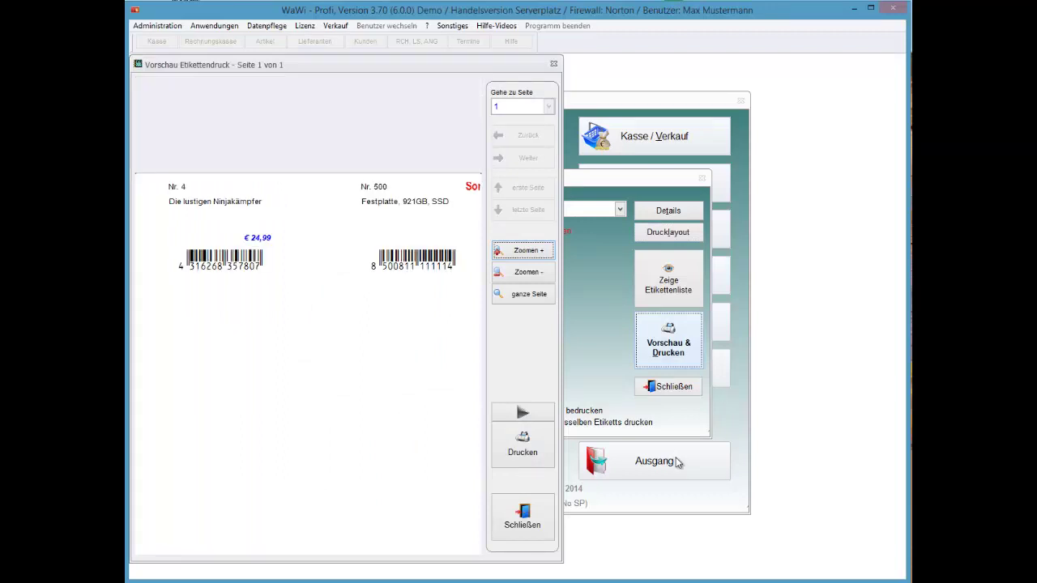
key(alt+z)
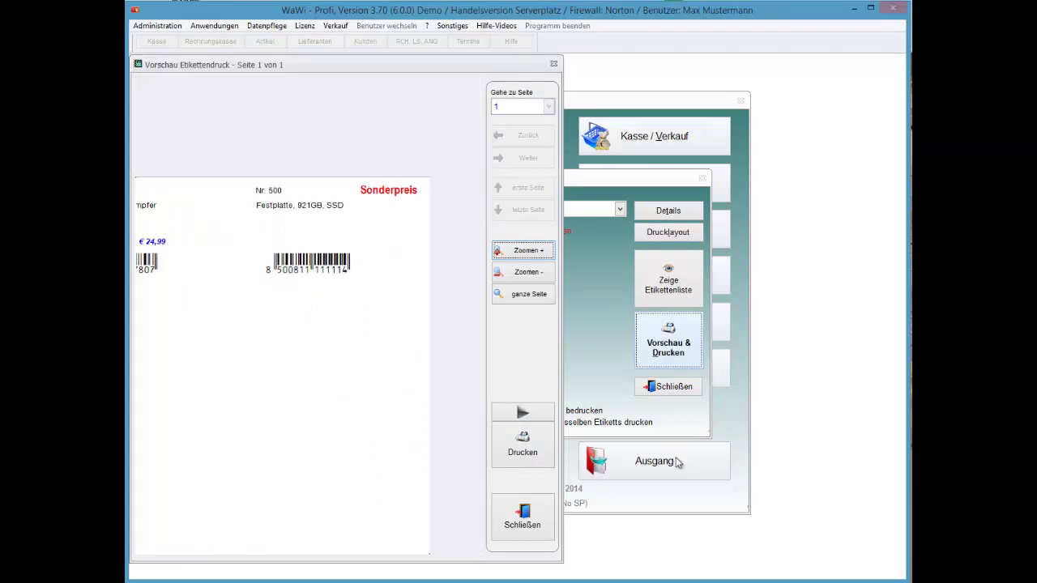
key(alt+s)
key(alt+s)
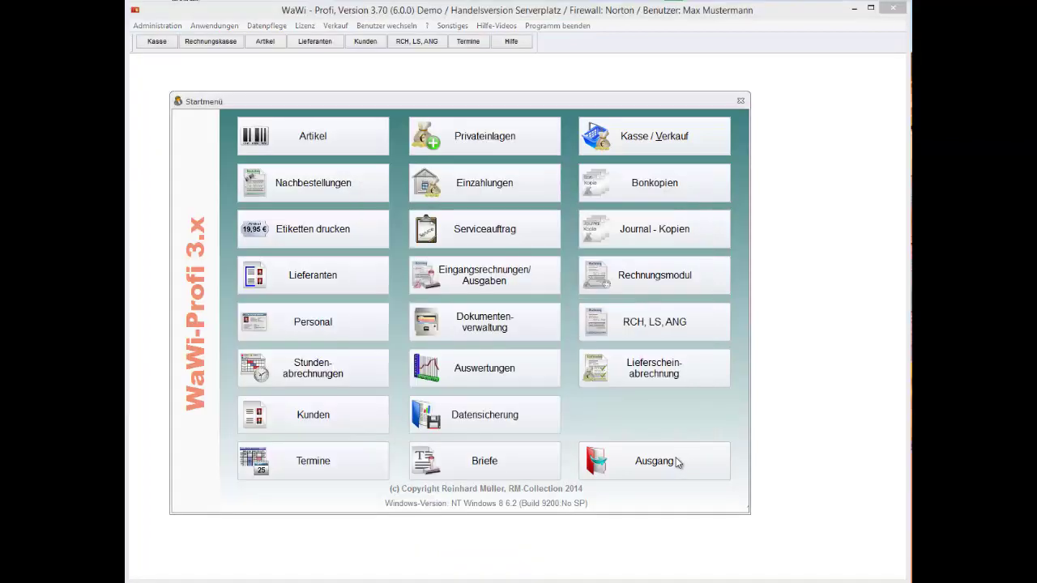
Open the article master and show the graduated prices and offer data of the article "Festplatte, 921GB, SSD"
key(Return)
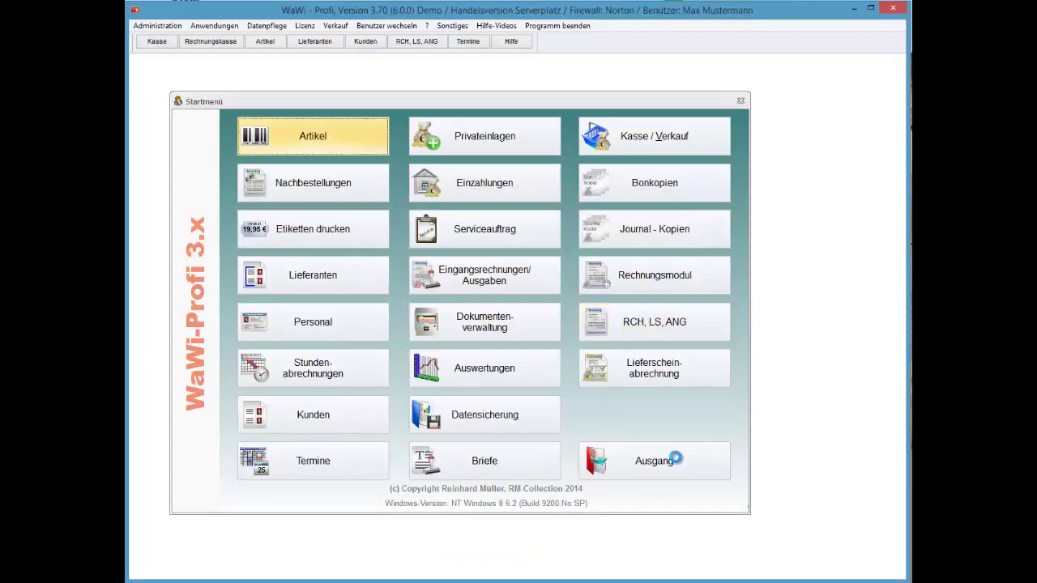
key(Return)
key(Down)
key(Down)
key(Down)
key(Down)
key(Down)
key(Down)
key(Down)
key(Down)
key(Down)
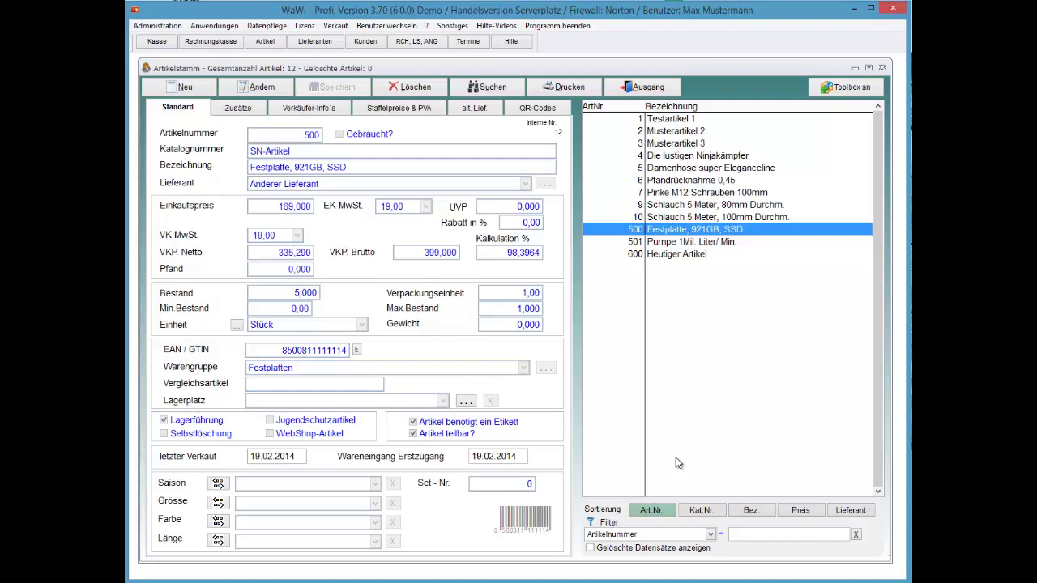
click(399, 108)
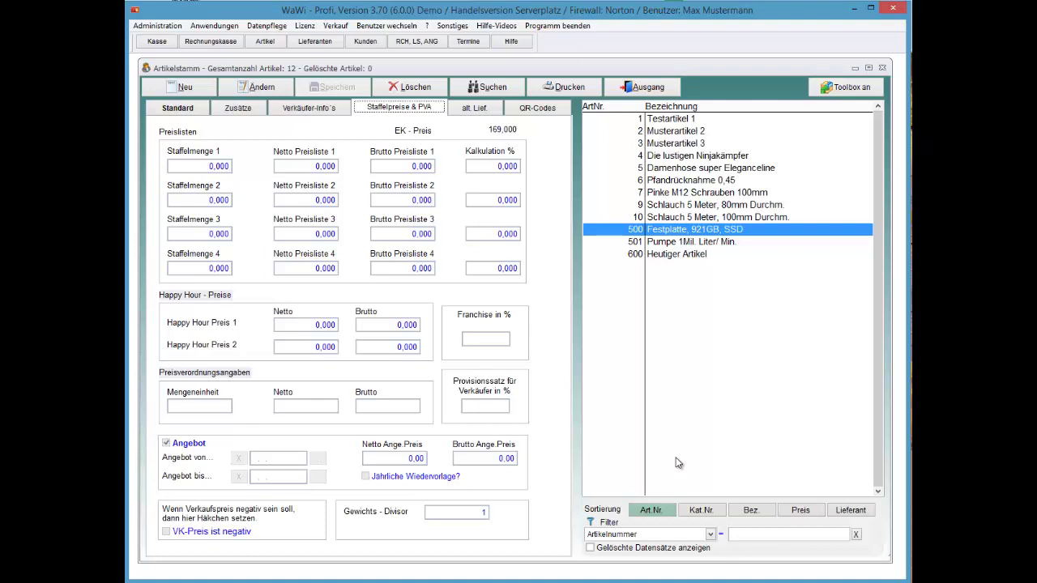
Check the Festplatte article's standard data, put its graduated prices and offer data into edit mode, and switch the Angebot option off and on again
click(178, 107)
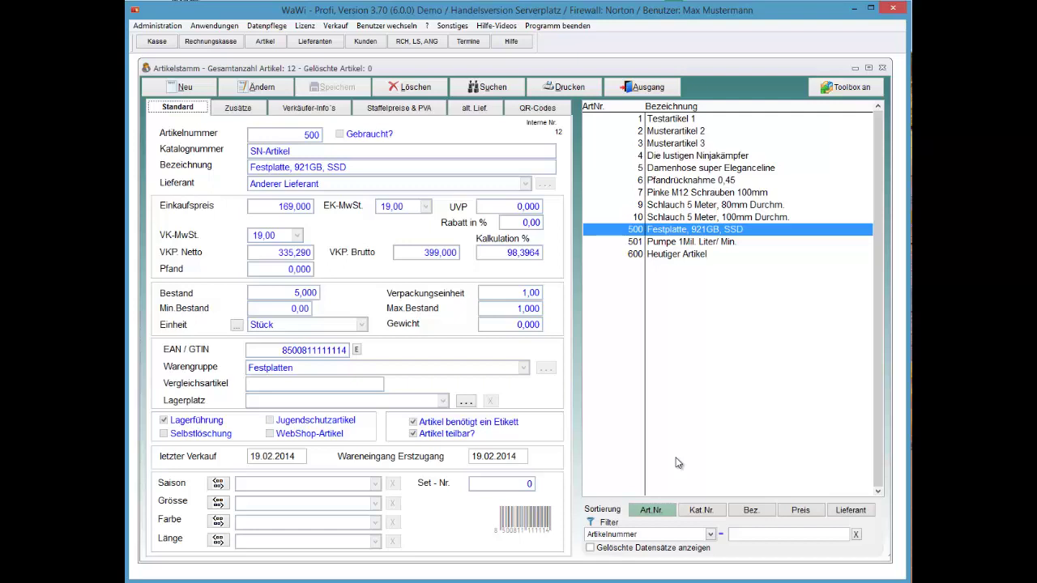
key(ctrl+Tab)
key(ctrl+Tab)
key(ctrl+Tab)
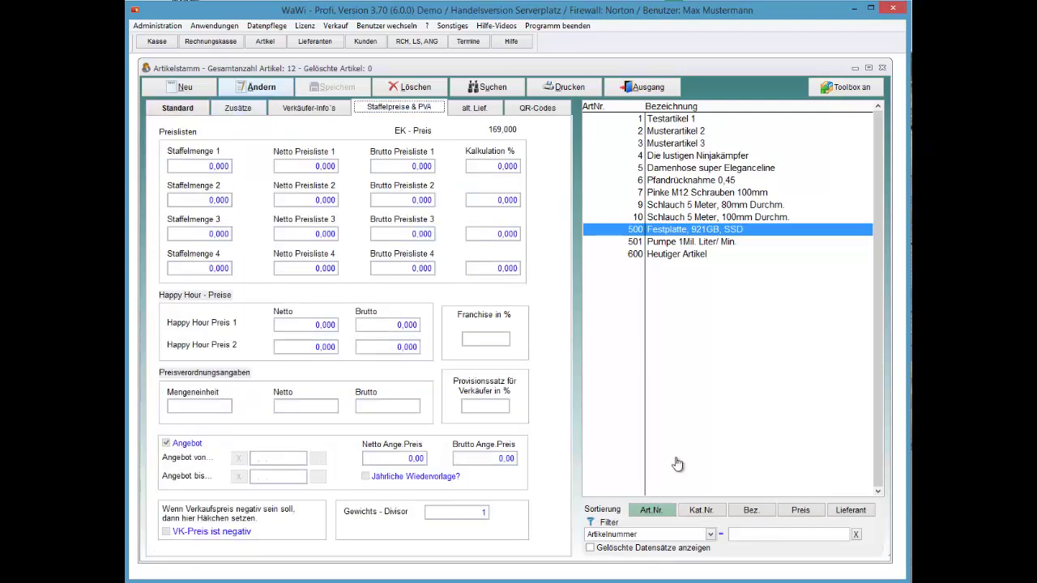
click(256, 86)
click(167, 443)
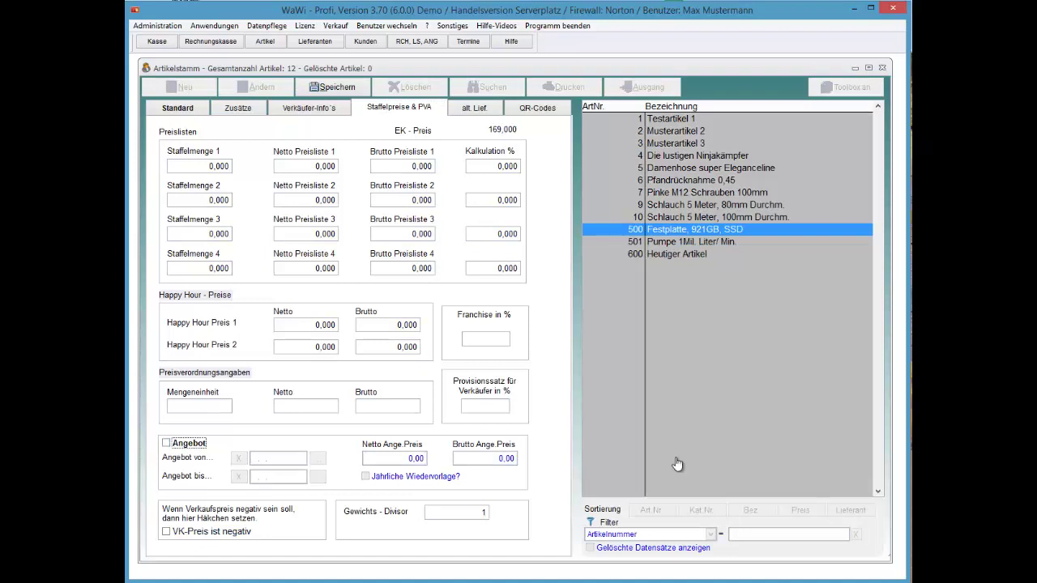
click(167, 443)
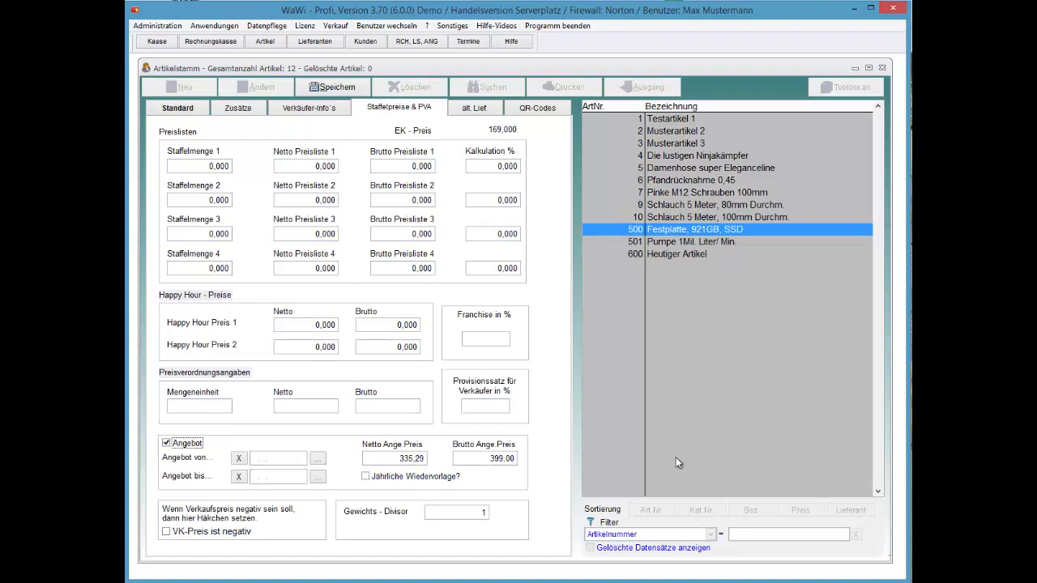
Set the gross offer price of the Festplatte article to 350,00 and save the article
click(485, 458)
double_click(485, 458)
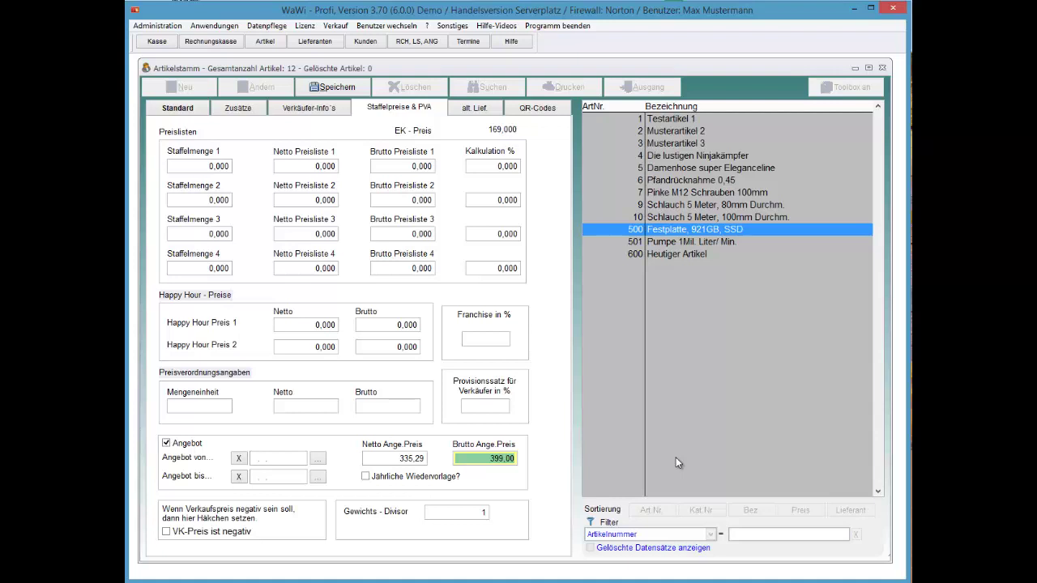
text(350,)
key(Return)
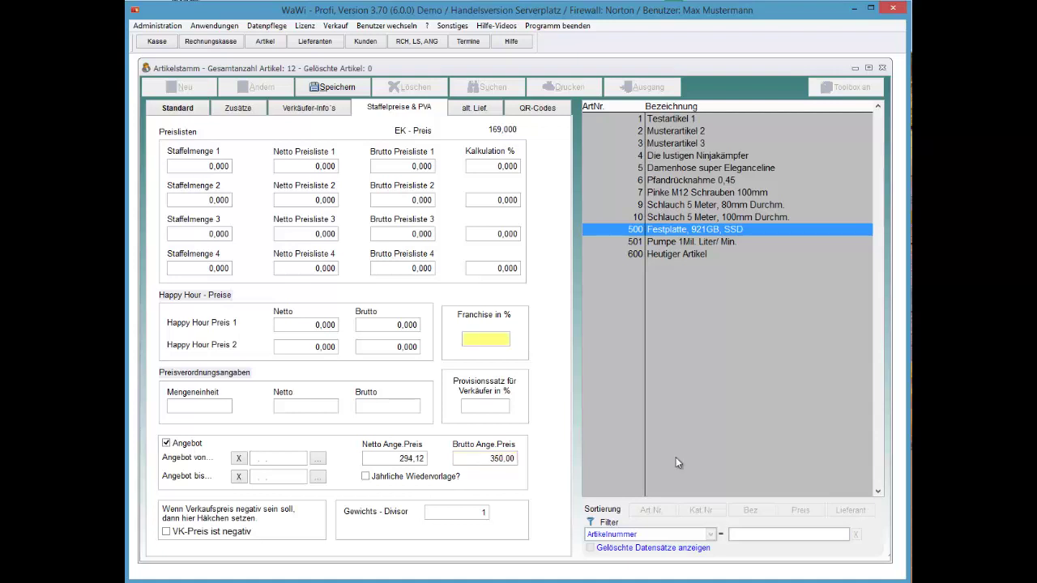
click(677, 463)
key(Return)
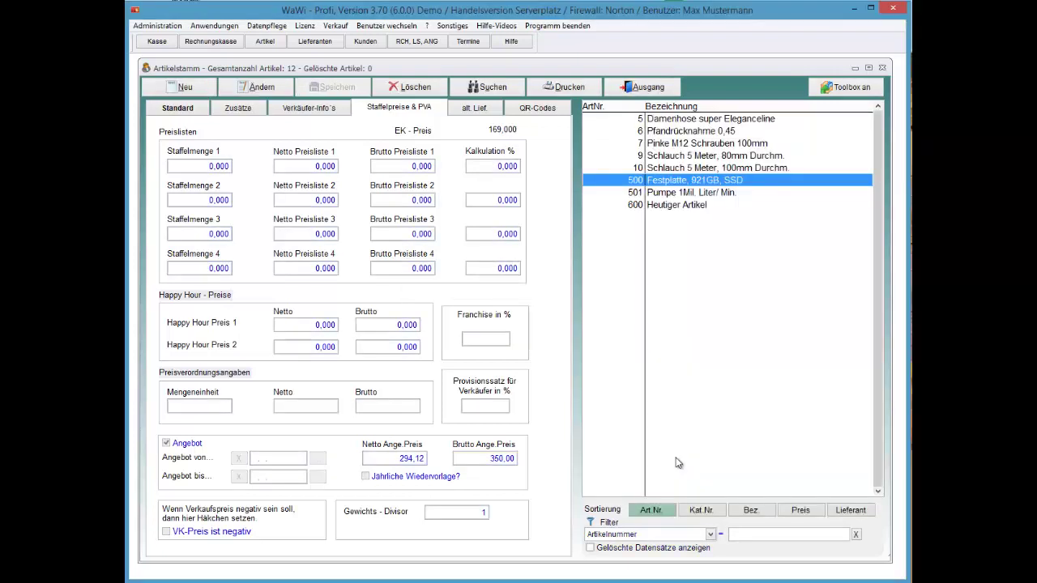
Create 2 labels for the article "Festplatte, 921GB, SSD" and leave the article master
right_click(652, 178)
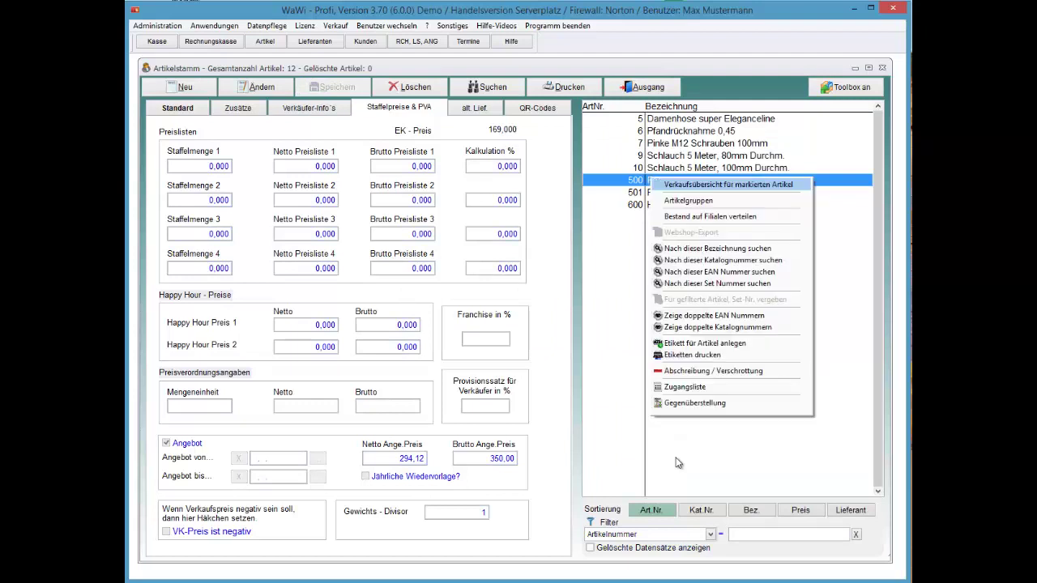
click(705, 343)
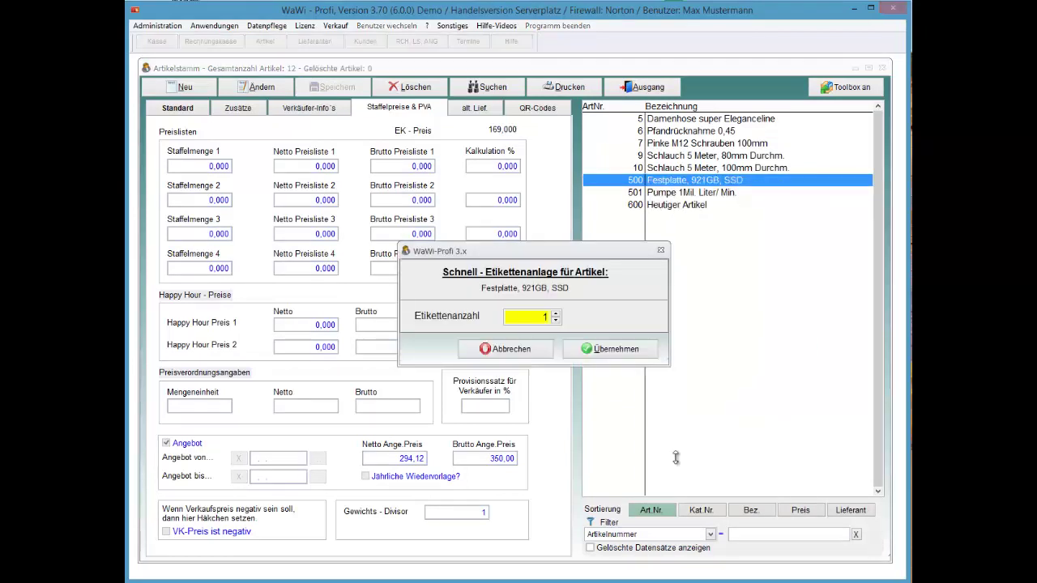
text(2)
key(Return)
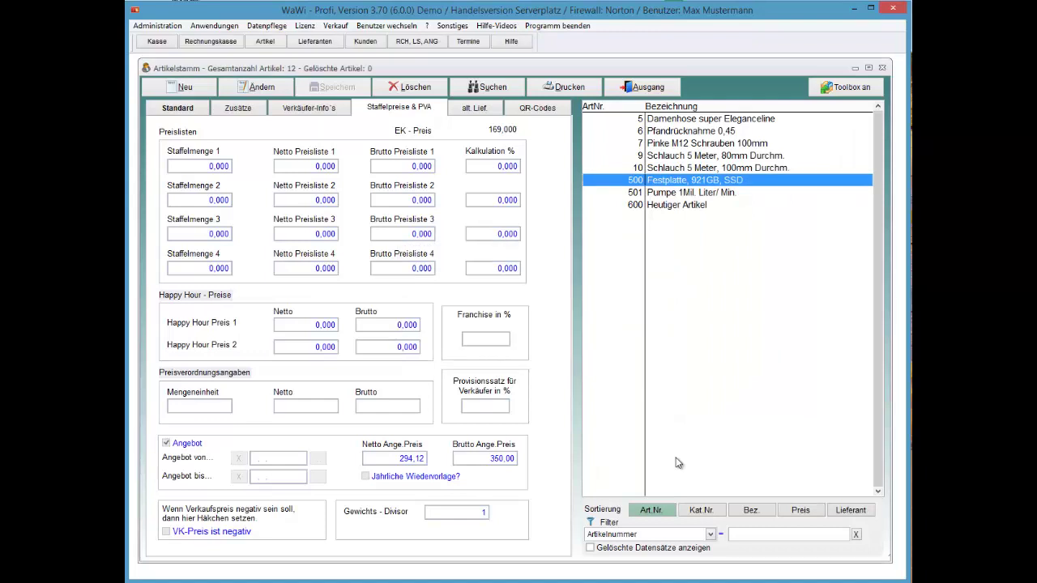
key(Escape)
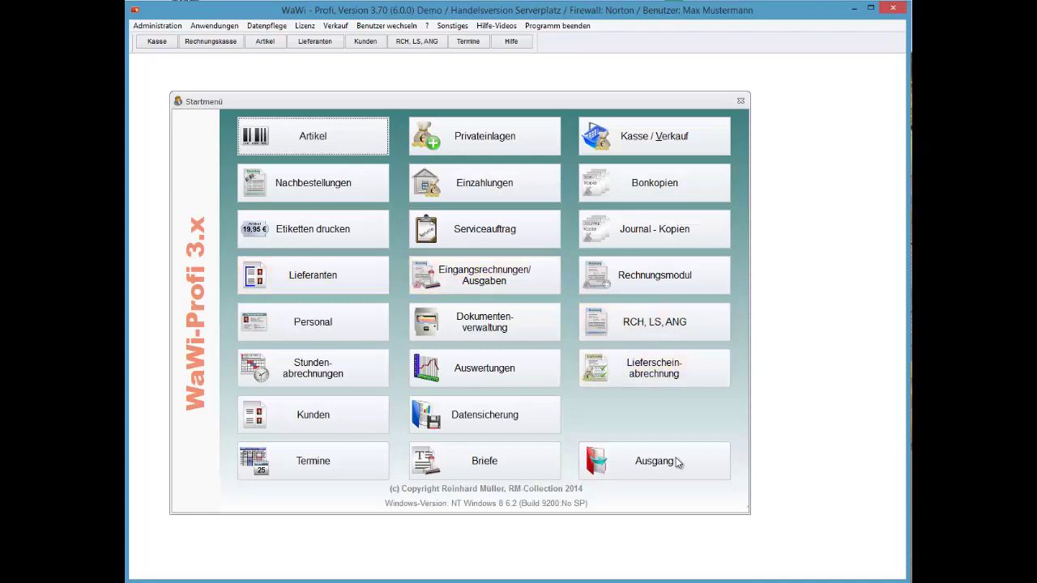
Preview the Zweckform 3449 labels, examine the enlarged regular and special-offer prices, and close the preview
click(324, 231)
click(668, 341)
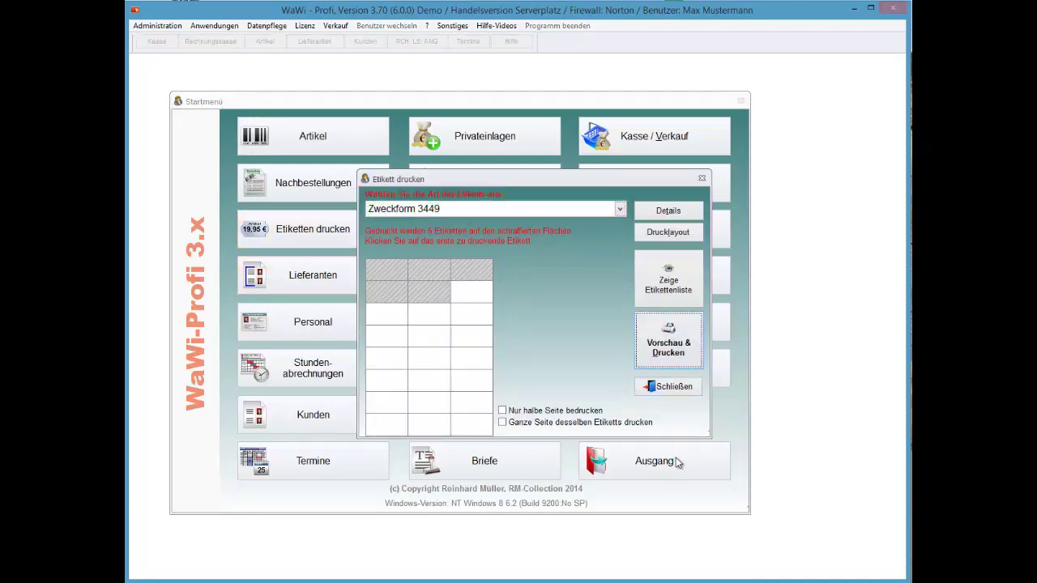
key(Return)
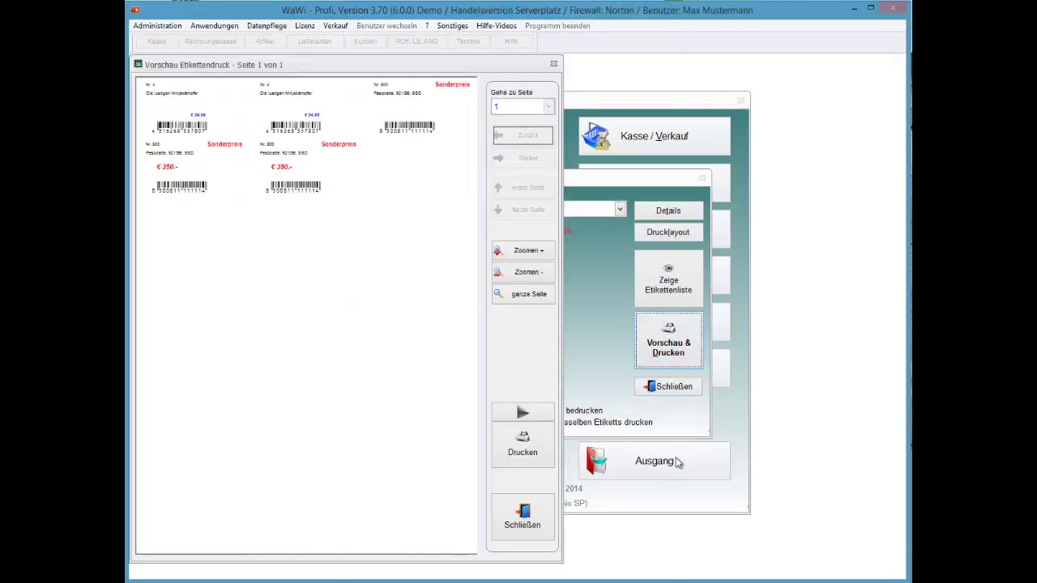
click(523, 250)
click(523, 250)
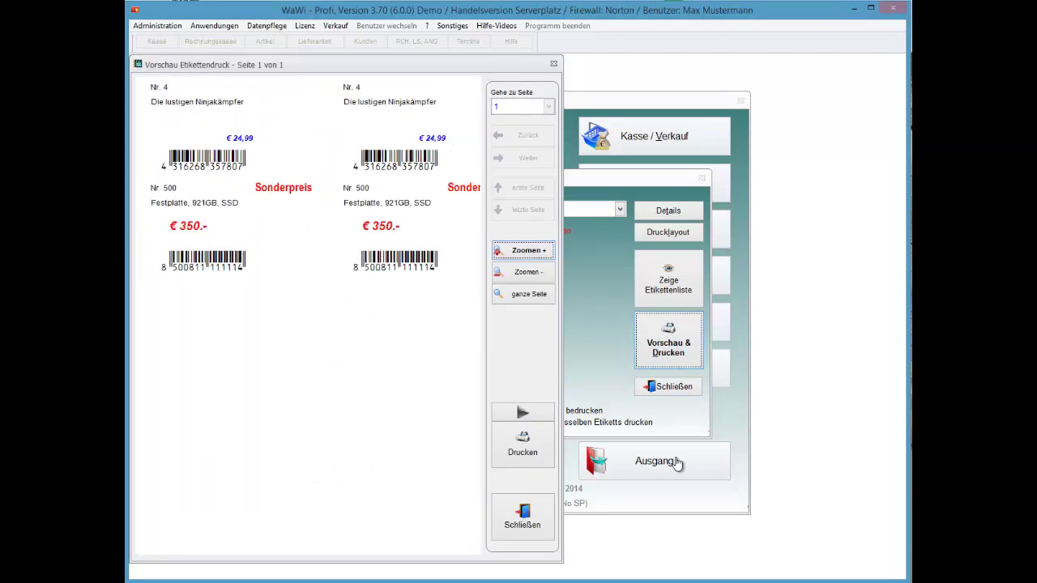
click(523, 250)
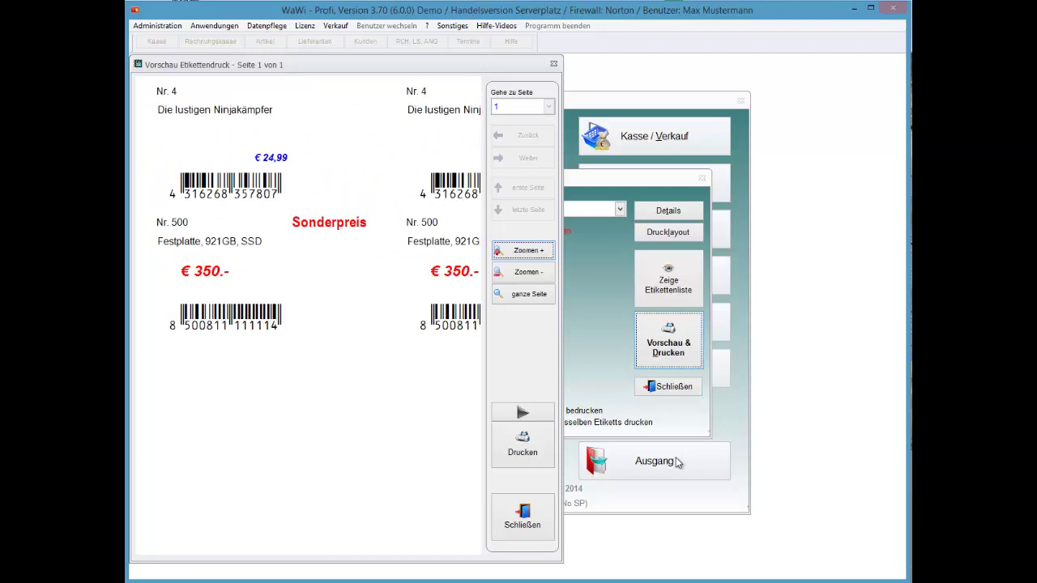
drag(307, 267, 315, 366)
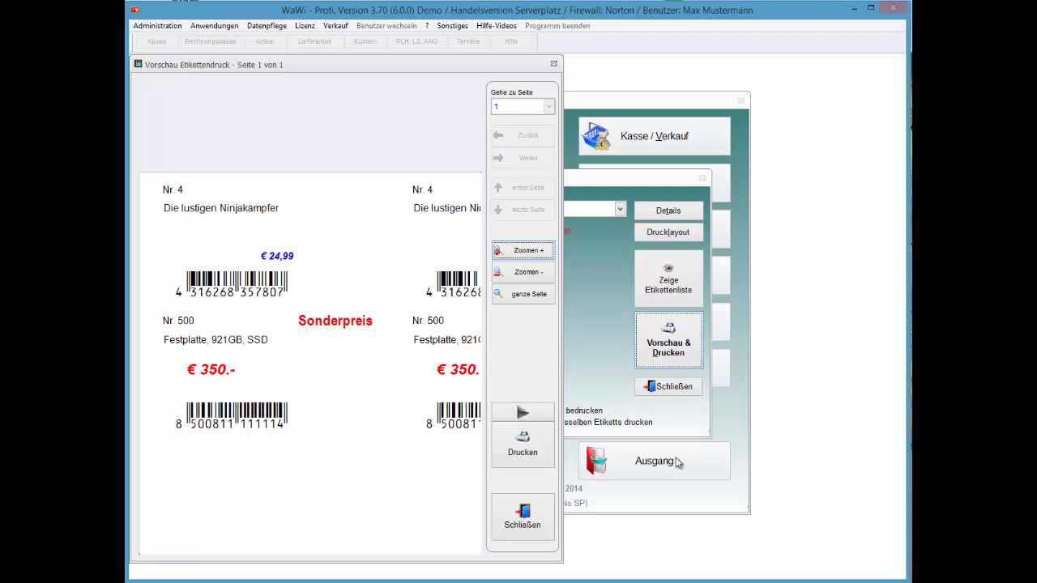
click(523, 516)
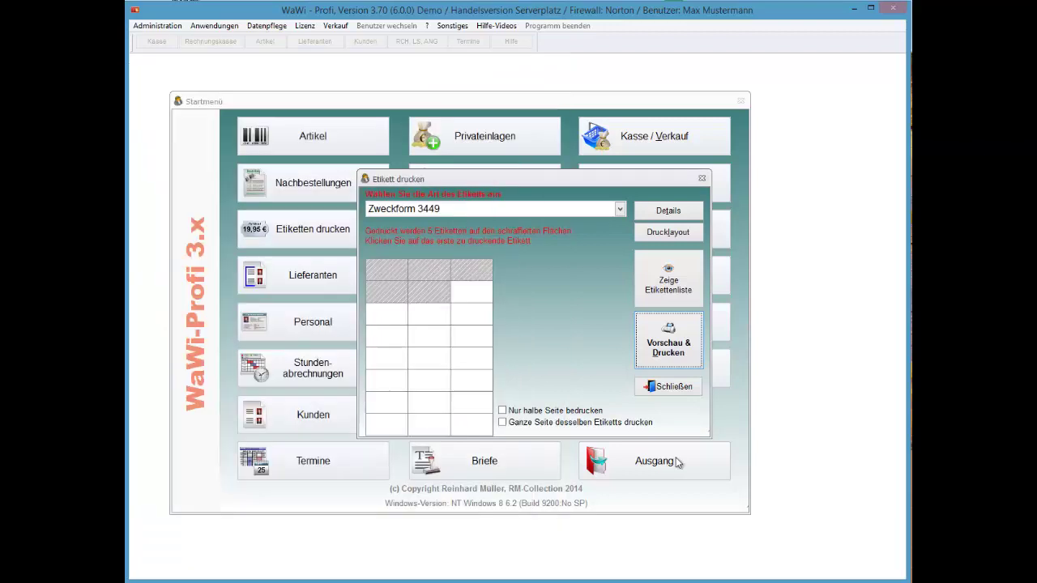
Open the LAYOUT1 print layout of the label for customizing in the label designer
click(668, 233)
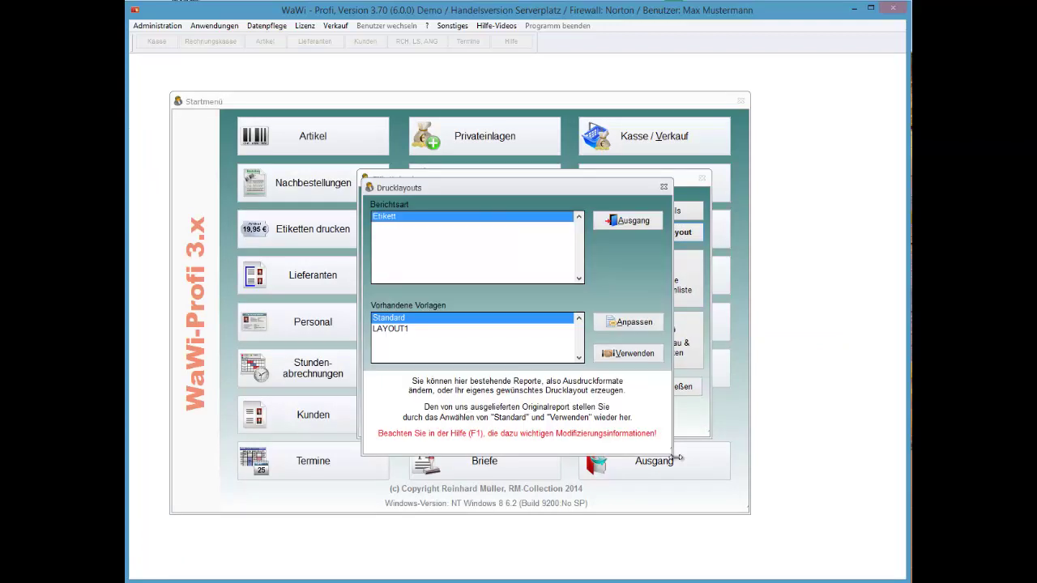
click(391, 328)
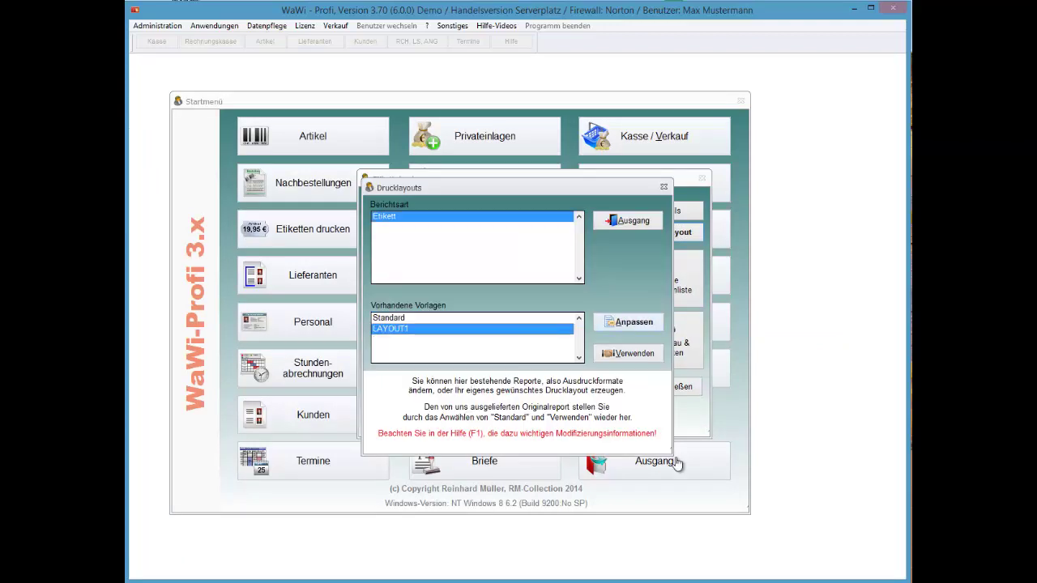
key(alt+a)
key(Return)
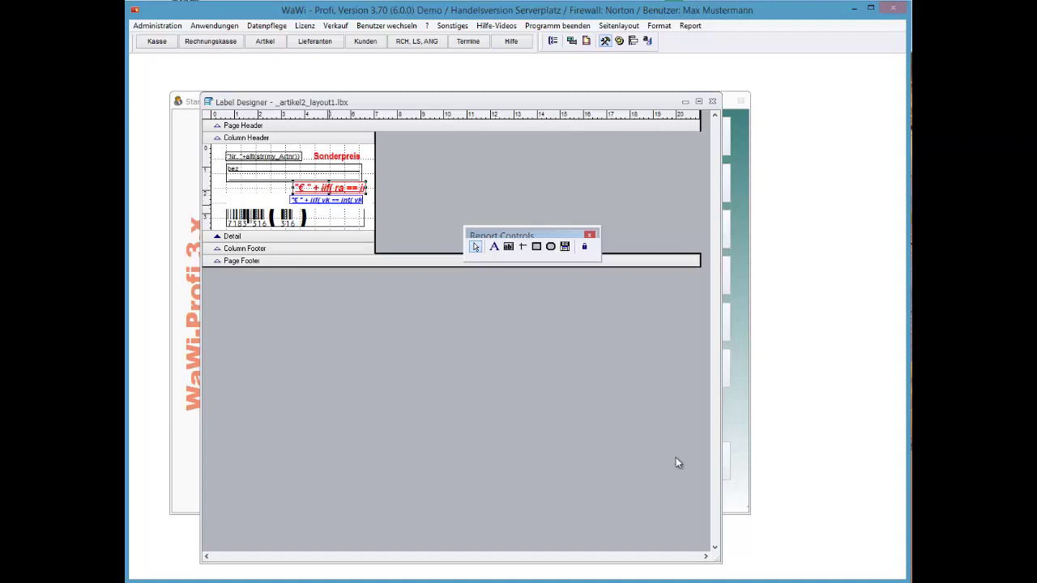
Move the red price field down and slightly left so it lies exactly over the blue price field
key(Left)
key(Left)
key(Left)
key(Down)
key(Down)
key(Down)
key(Down)
key(Down)
key(Down)
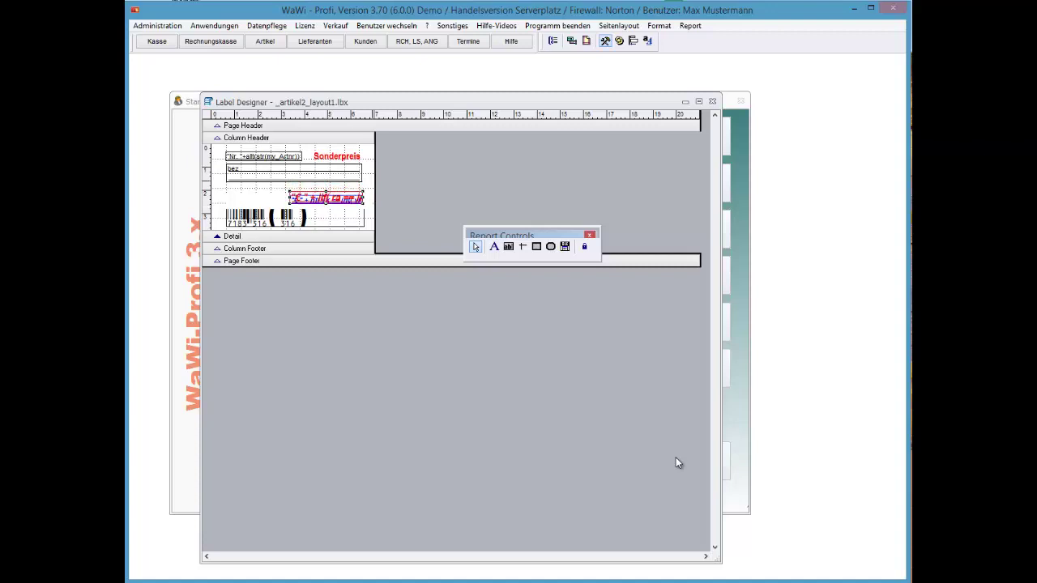
Insert a rectangle control into the label layout
key(alt+r)
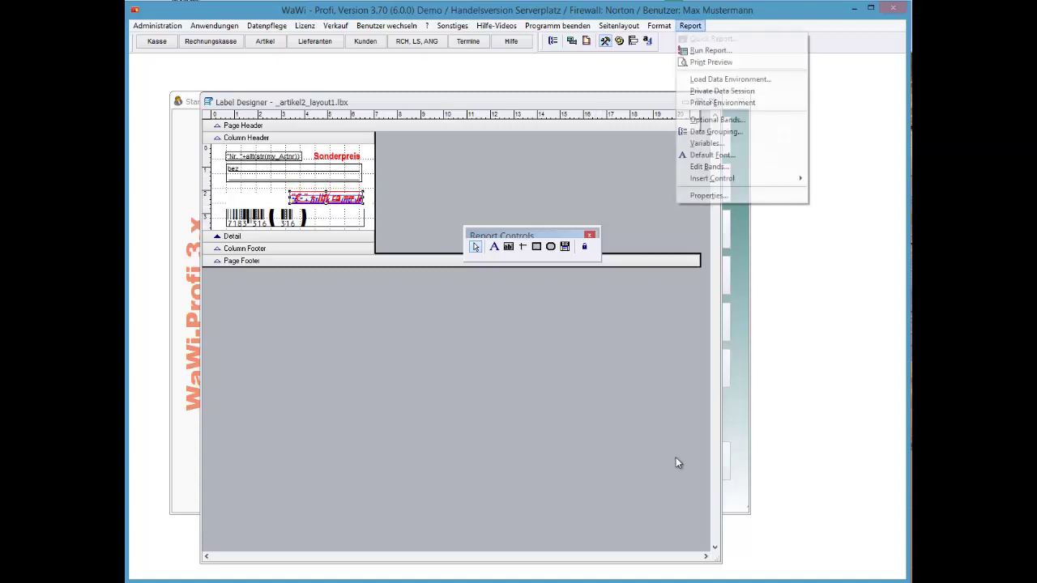
key(Up)
key(Up)
key(Right)
key(Down)
key(Down)
key(Down)
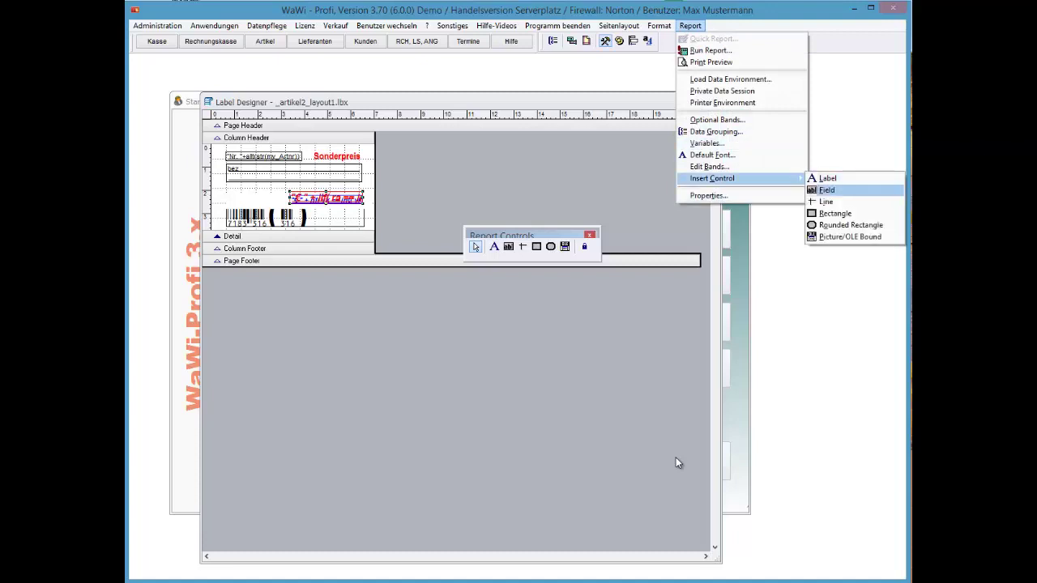
key(Return)
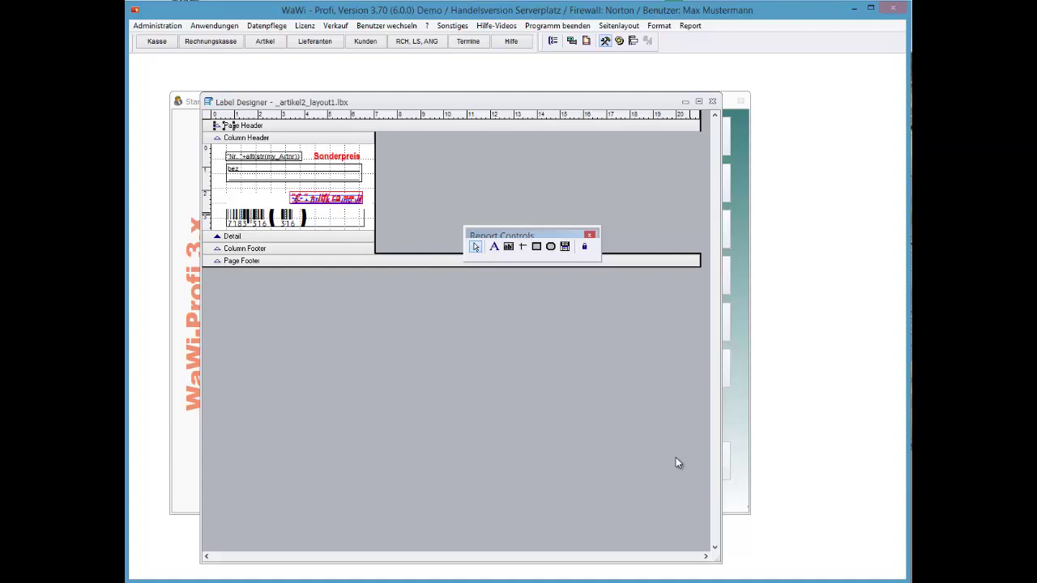
Move the new rectangle below the description field and widen it to about 6.11 cm, nearly the full label width
key(Down)
key(Down)
key(Down)
key(Down)
key(Down)
key(Down)
key(Down)
key(Down)
key(Down)
key(Down)
key(Down)
key(Down)
key(Down)
key(Down)
key(Down)
key(Down)
key(Down)
key(Down)
key(Down)
key(Down)
key(Down)
key(Down)
key(Down)
key(Down)
key(Down)
key(Down)
key(Down)
key(Down)
key(Down)
key(Down)
key(Right)
key(Right)
key(Right)
key(Right)
key(Right)
key(Right)
key(Right)
key(Right)
key(shift+Right)
key(shift+Right)
key(shift+Right)
key(shift+Right)
key(shift+Right)
key(shift+Right)
key(shift+Right)
key(shift+Right)
key(shift+Right)
key(shift+Right)
key(shift+Right)
key(shift+Right)
key(shift+Right)
key(shift+Right)
key(shift+Right)
key(shift+Right)
key(shift+Right)
key(shift+Right)
key(shift+Right)
key(shift+Right)
key(shift+Right)
key(shift+Right)
key(shift+Right)
key(shift+Right)
key(shift+Right)
key(shift+Right)
key(shift+Right)
key(shift+Right)
key(shift+Right)
key(shift+Right)
key(shift+Right)
key(shift+Right)
key(shift+Right)
key(shift+Right)
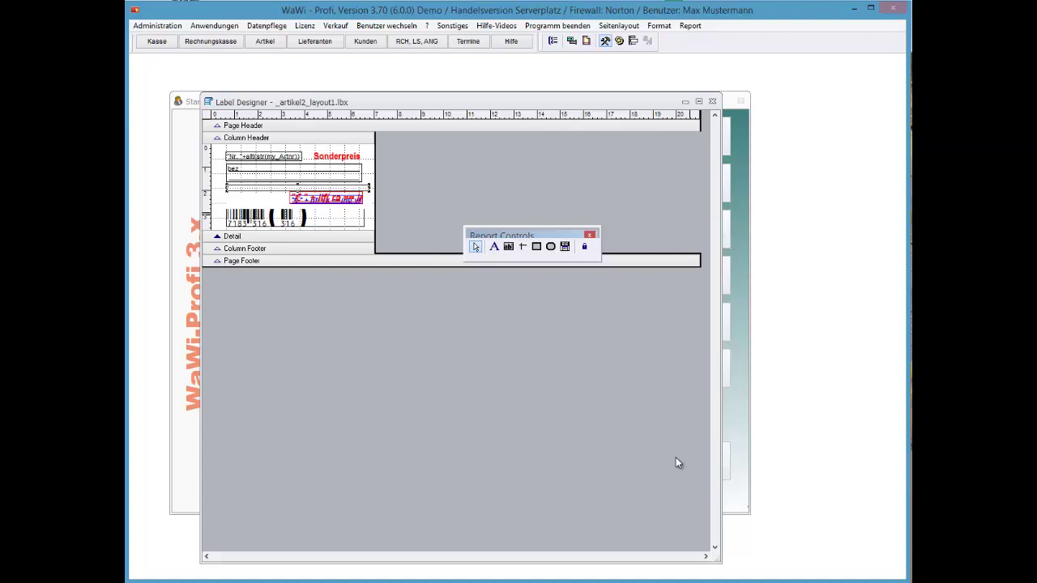
Move the rectangle to the label's upper edge and heighten it to about 1.58 cm, framing the article number, "Sonderpreis" and description
key(Left)
key(Left)
key(Left)
key(Left)
key(Up)
key(Up)
key(Up)
key(Up)
key(Up)
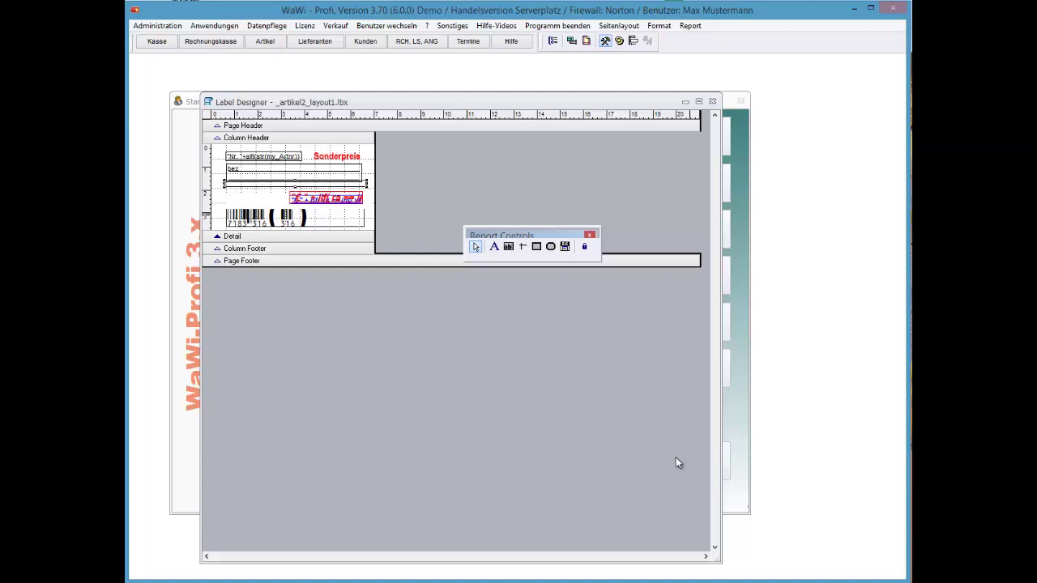
key(Up)
key(Up)
key(Up)
key(Up)
key(Up)
key(Up)
key(Up)
key(Up)
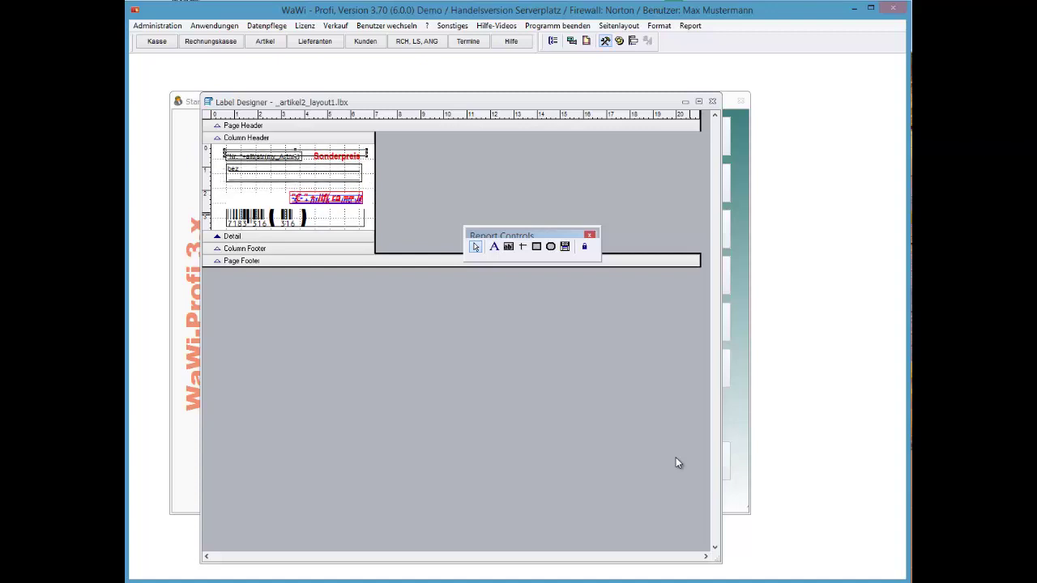
key(Up)
key(shift+Down)
key(shift+Down)
key(shift+Down)
key(shift+Down)
key(shift+Down)
key(shift+Down)
key(shift+Down)
key(shift+Down)
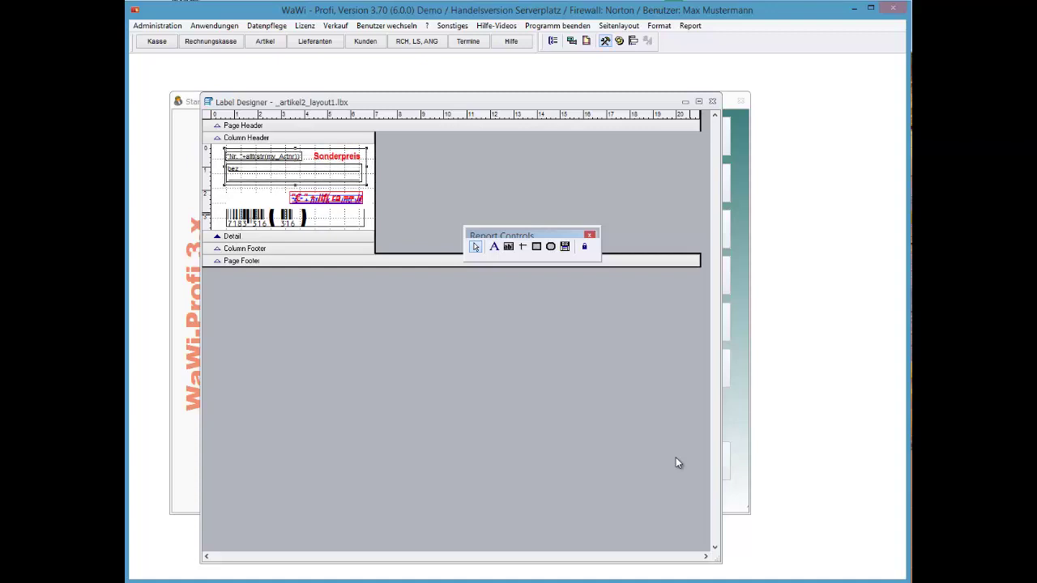
key(Left)
key(Left)
Send the rectangle to the back, behind the article number, "Sonderpreis" and description
key(alt+o)
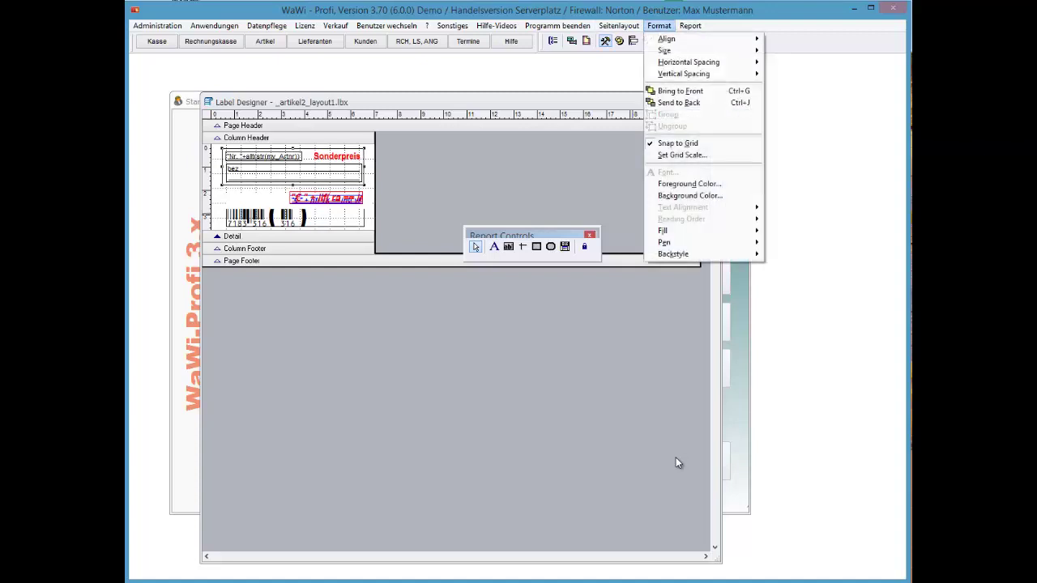
key(Down)
key(Down)
key(Down)
key(Down)
key(Down)
key(Down)
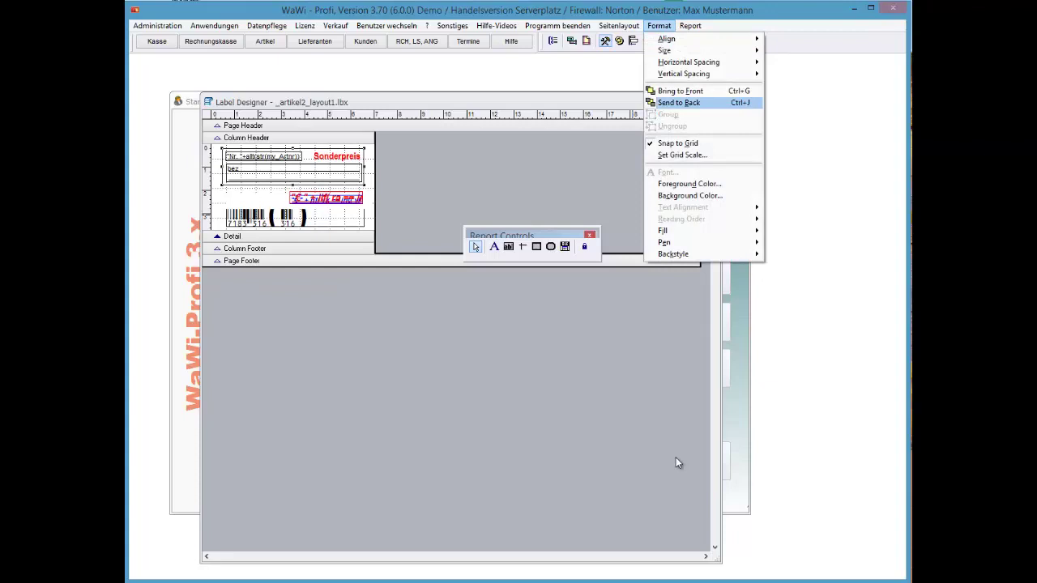
key(Return)
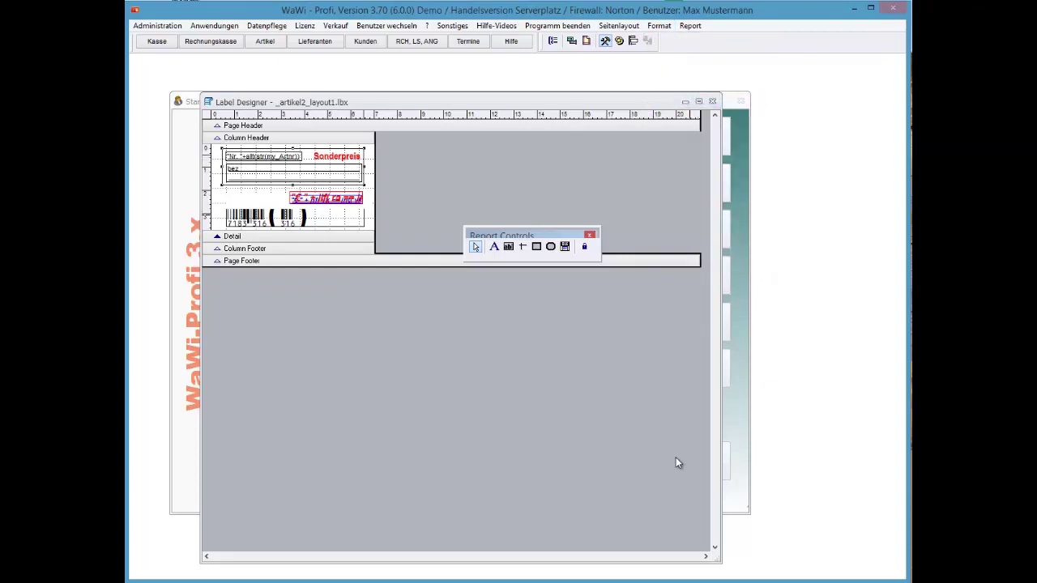
Replace the rectangle's default foreground (pen) color with yellow in its style properties
key(shift+F10)
key(Up)
key(Return)
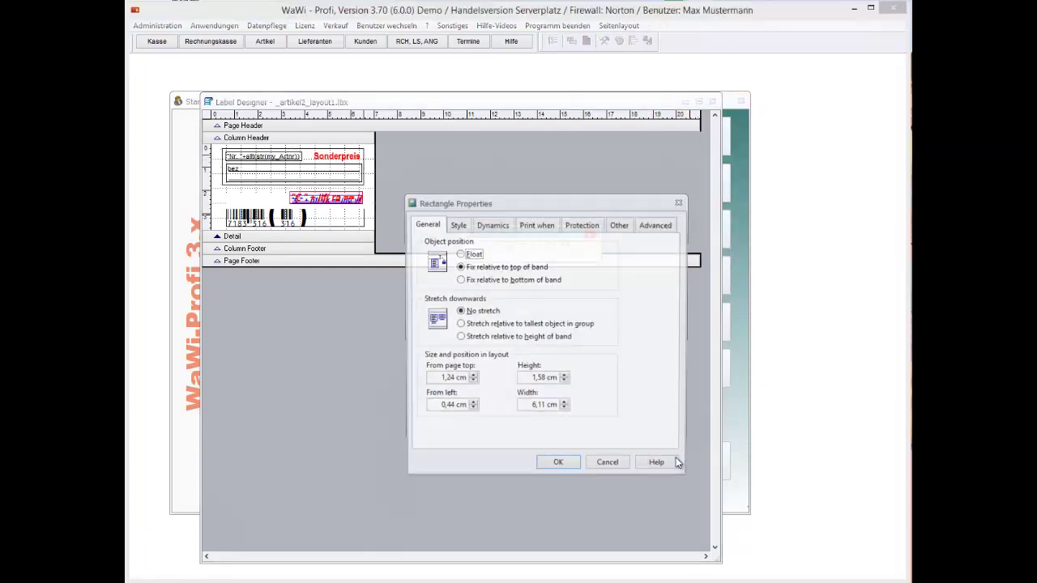
key(ctrl+Tab)
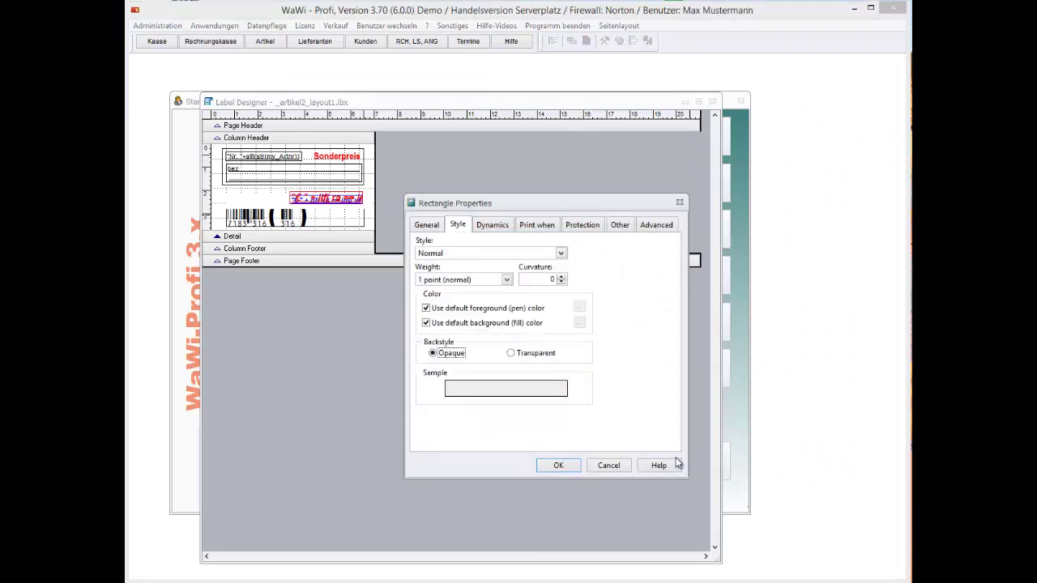
key(alt+f)
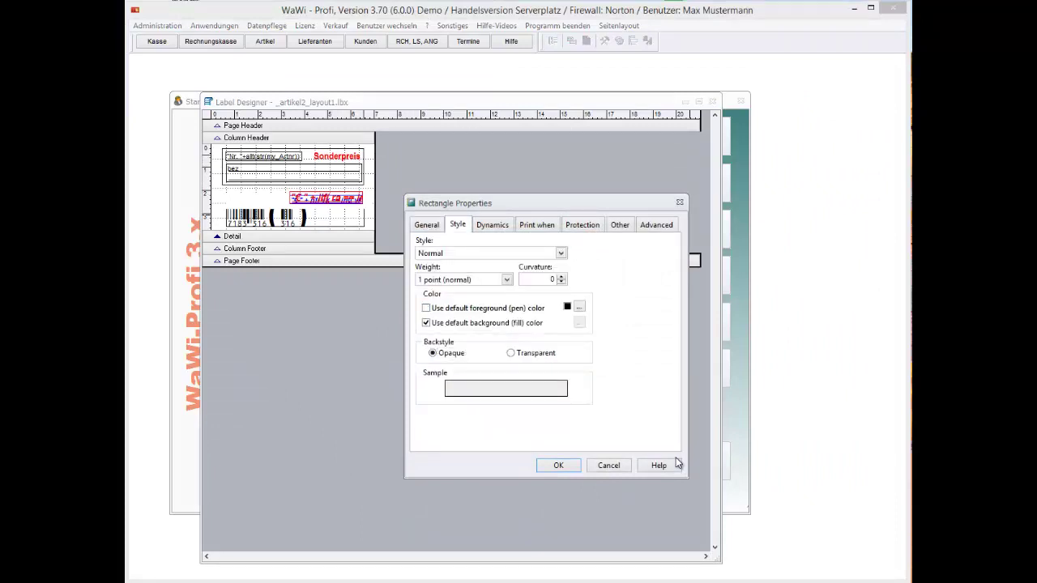
key(space)
key(Up)
key(Up)
key(Up)
key(Up)
key(Right)
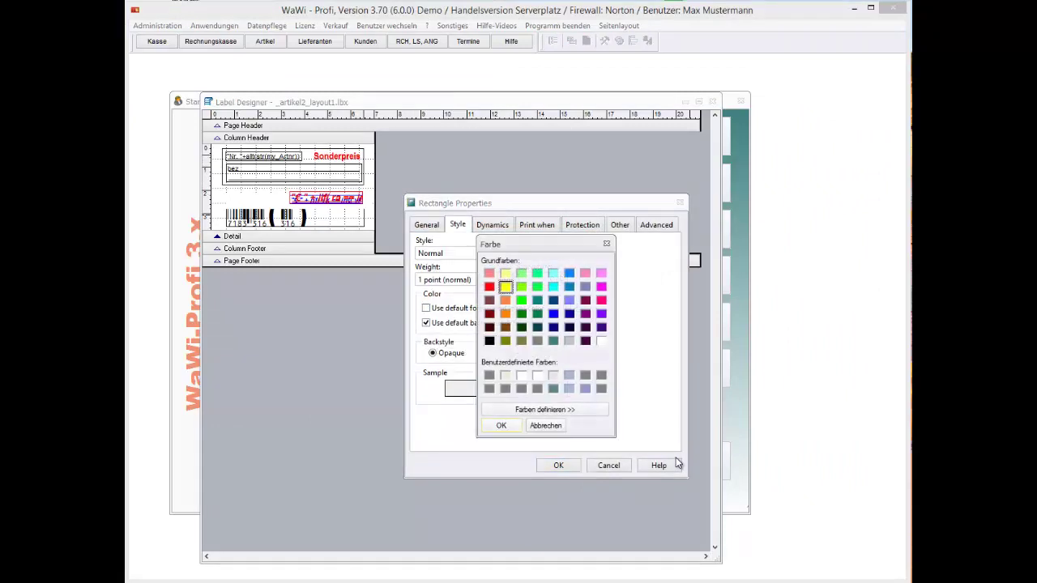
key(Tab)
key(Tab)
key(Return)
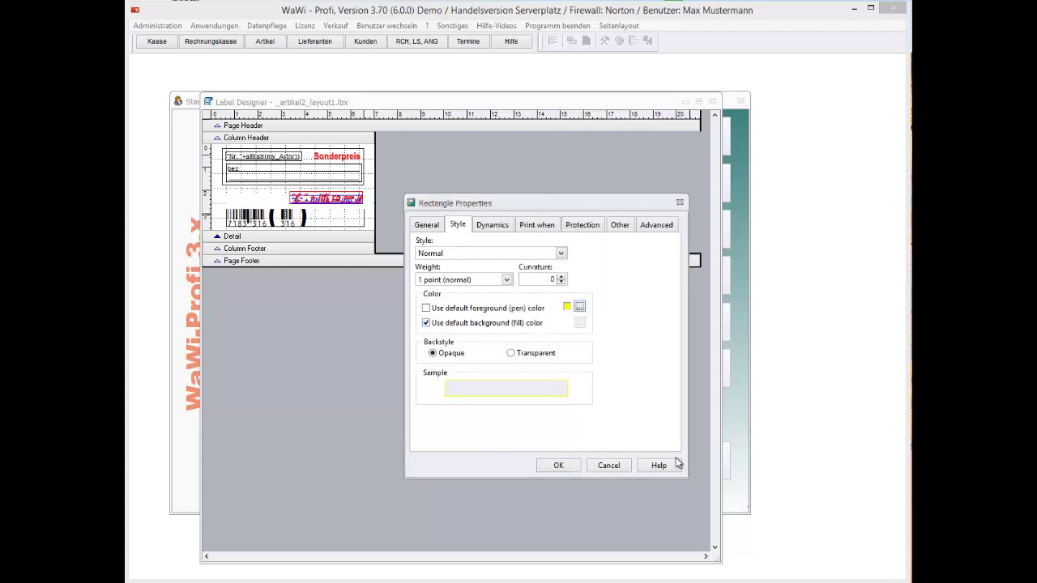
Turn off the rectangle's default background (fill) color and set its line style to None
key(Tab)
key(space)
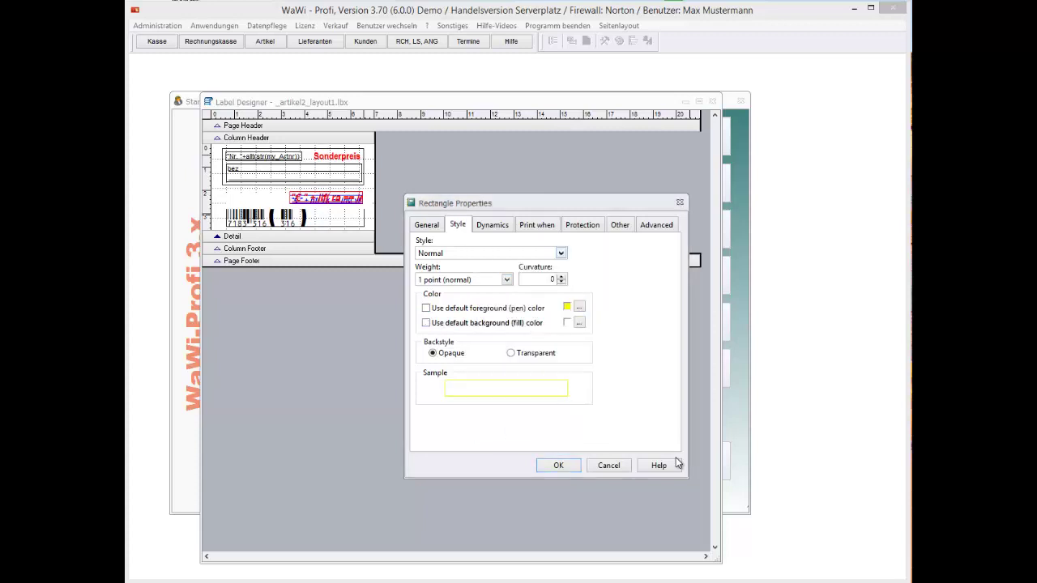
key(alt+Down)
key(Down)
key(Down)
key(Down)
key(Down)
key(Down)
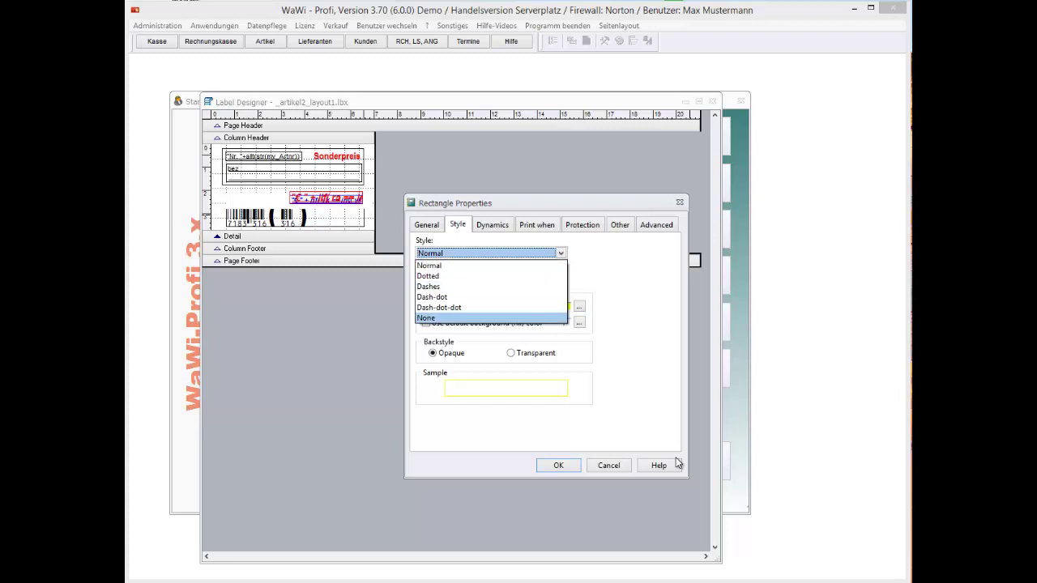
key(Return)
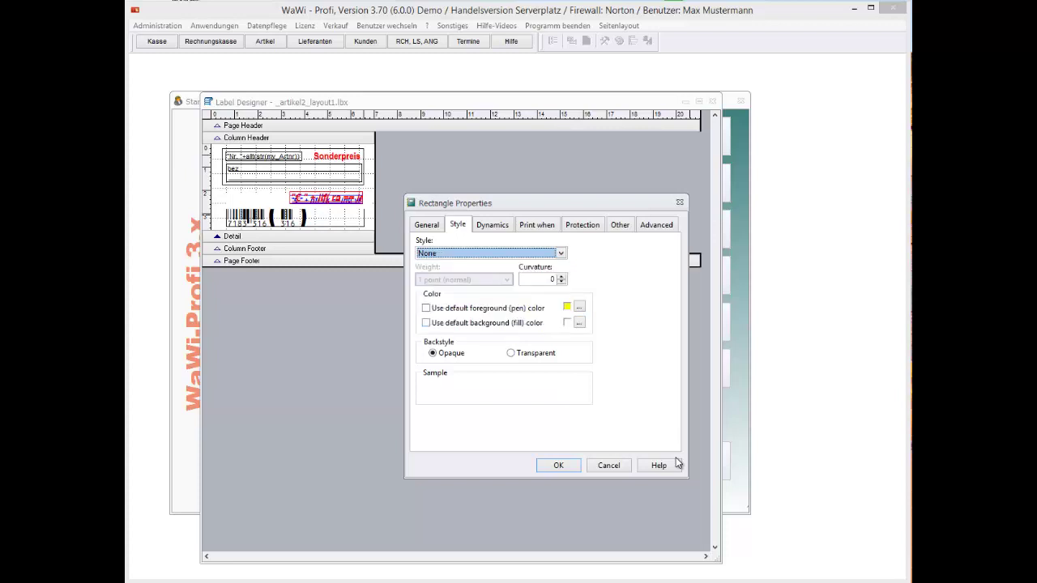
Set the rectangle's background (fill) color to yellow
click(579, 322)
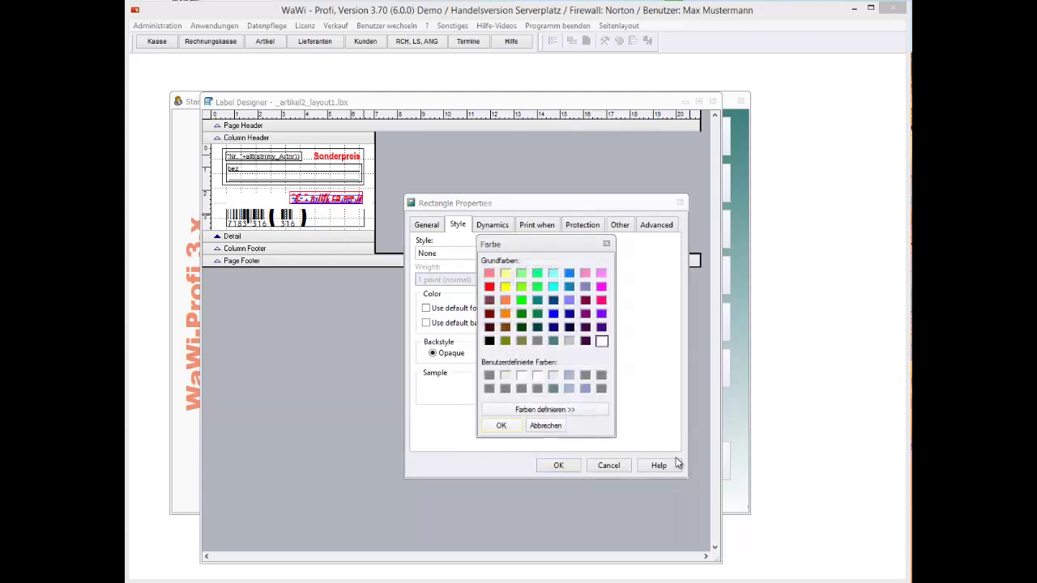
key(Up)
key(Up)
key(Up)
key(Up)
key(Left)
key(Left)
key(Left)
key(Left)
key(Left)
key(Left)
key(Tab)
key(Tab)
key(Return)
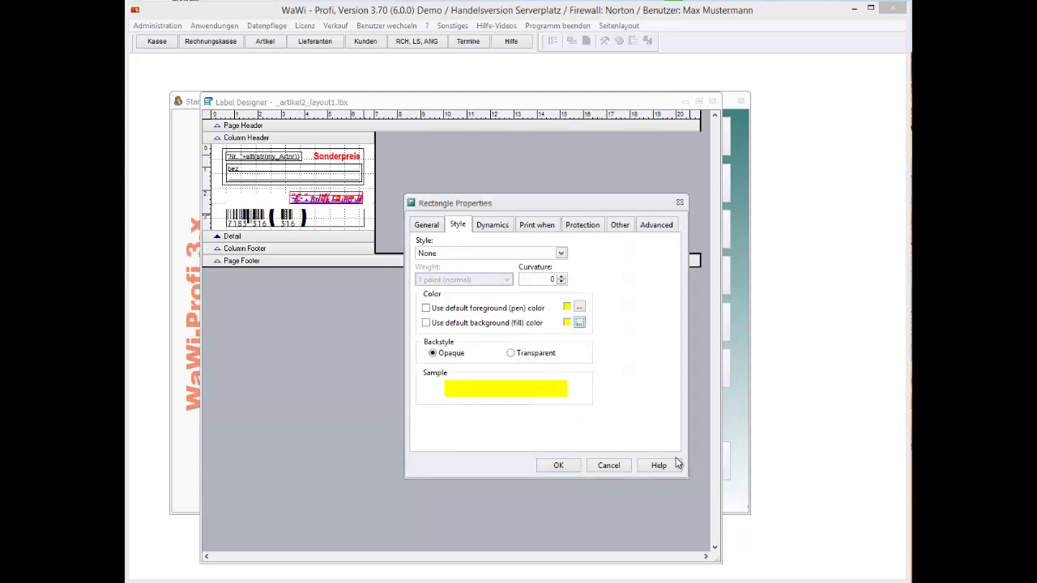
Restrict the rectangle's printing with a condition beginning "angebot=.T. and !empty(ra" and apply the rectangle properties
click(536, 224)
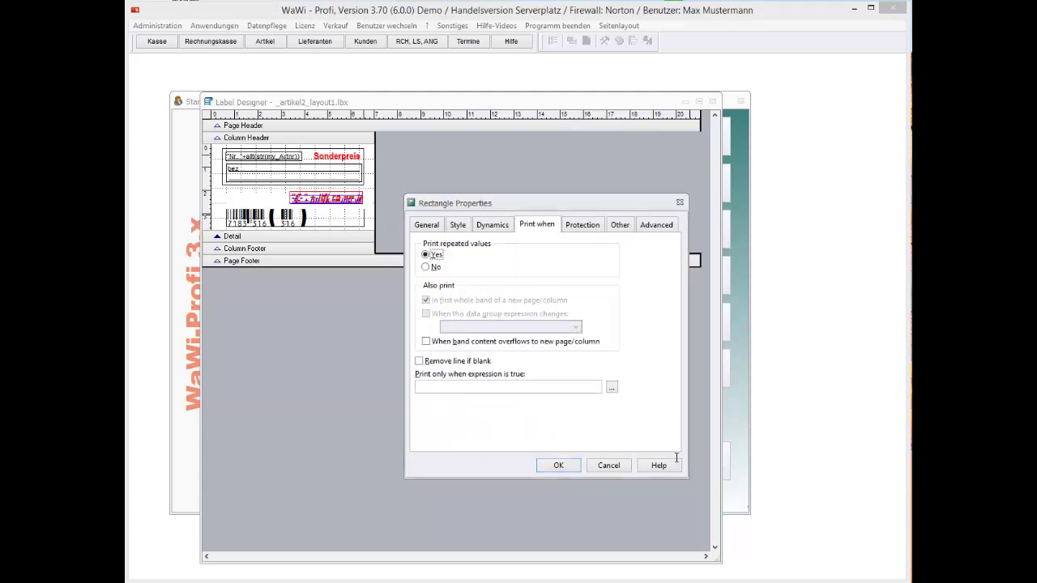
click(508, 388)
text(ang)
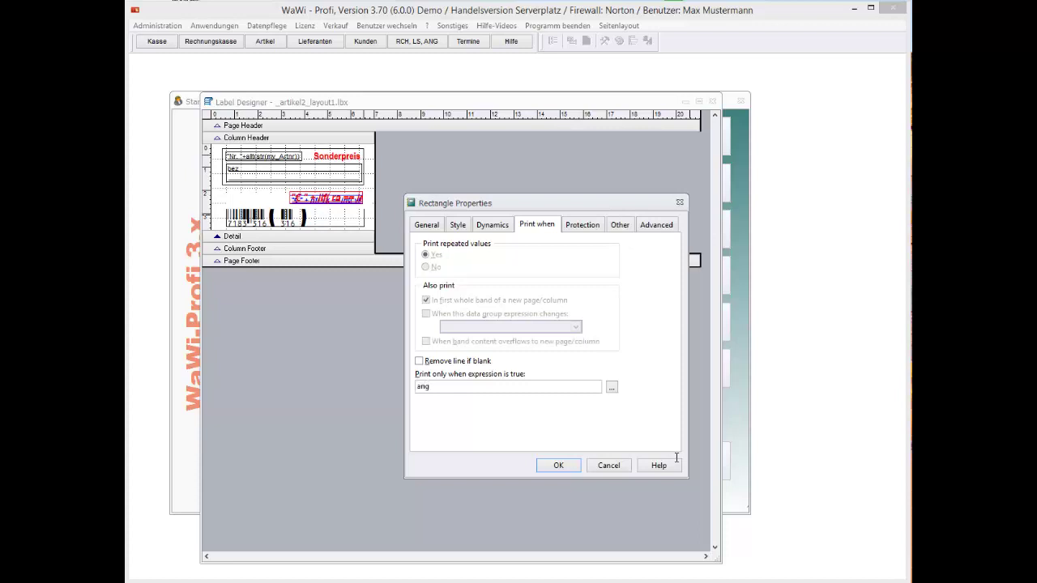
text(ebot=.T. and !empty(ra)
key(ctrl+a)
key(Return)
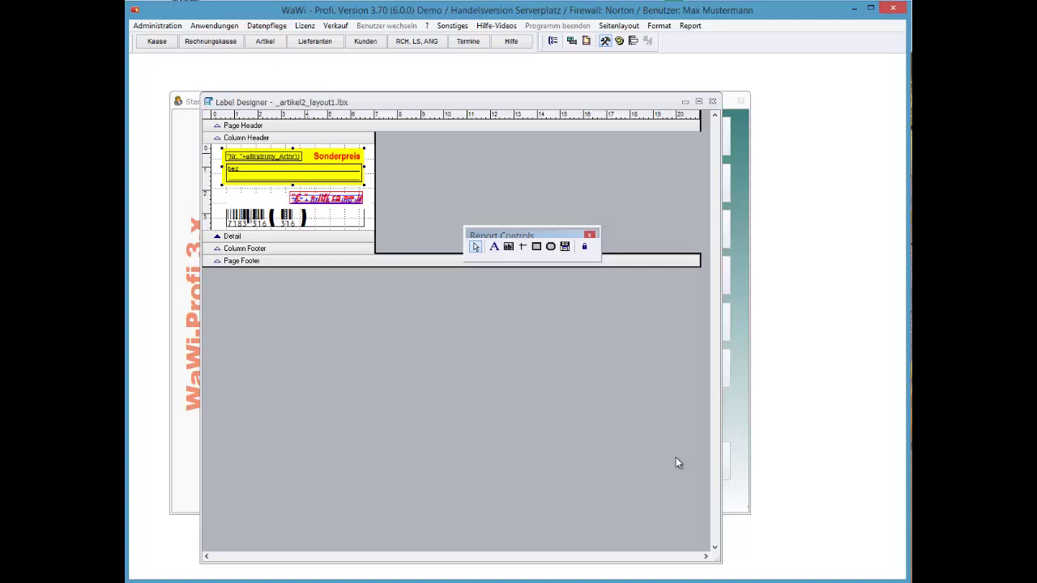
Close the Label Designer saving the changes to _artikel2_layout1.lbx, and return to the label printing dialog
key(ctrl+F4)
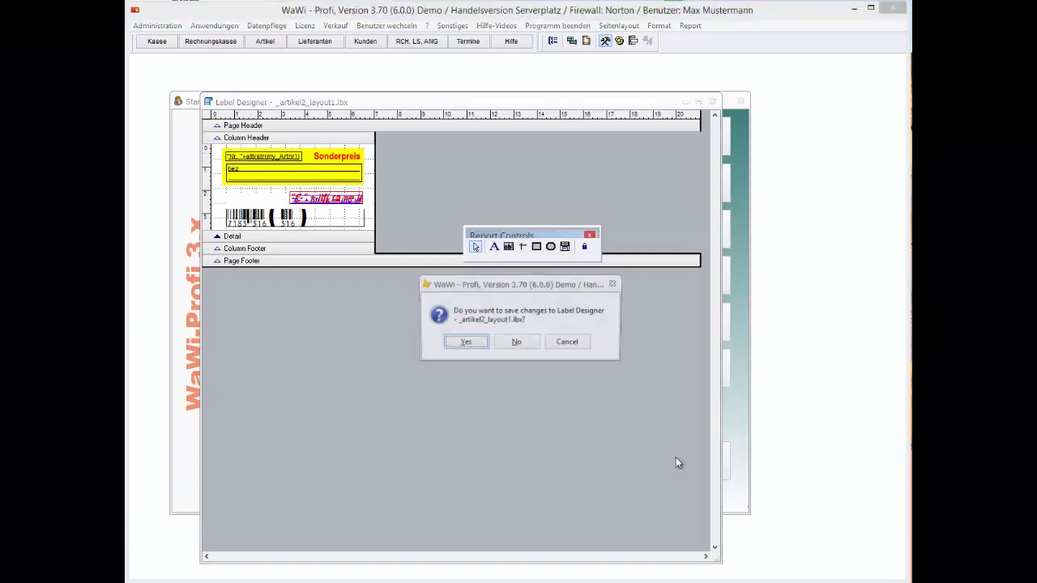
key(Return)
key(Return)
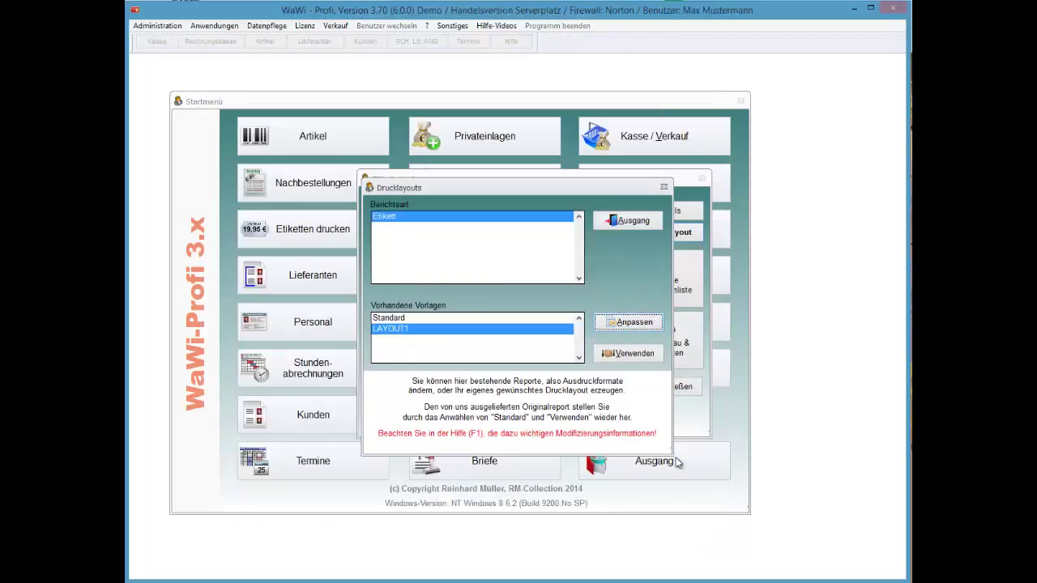
key(Escape)
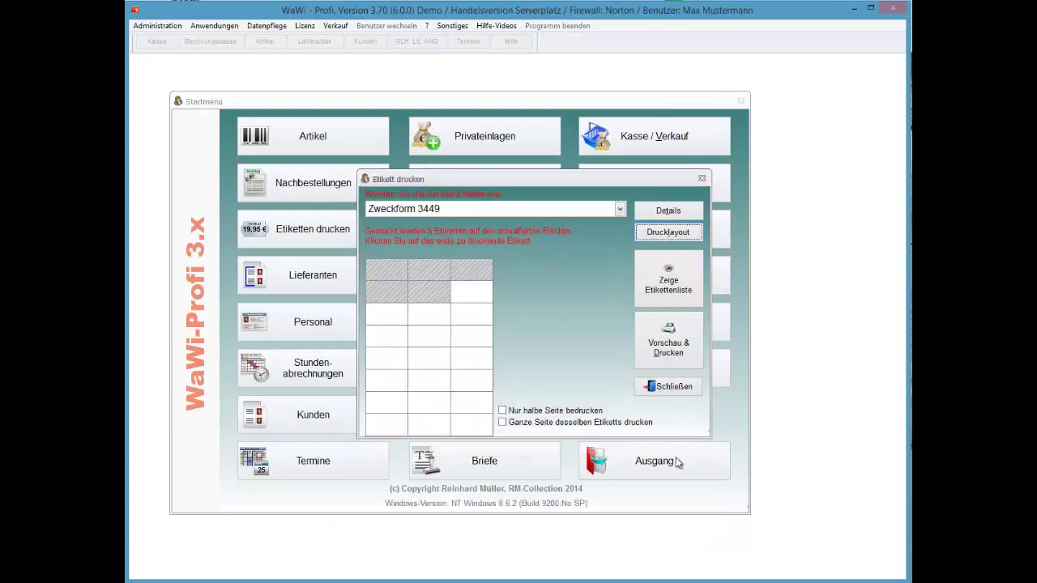
Open the label print preview and zoom in on the labels to check the yellow rectangle and prices
key(alt+d)
key(Return)
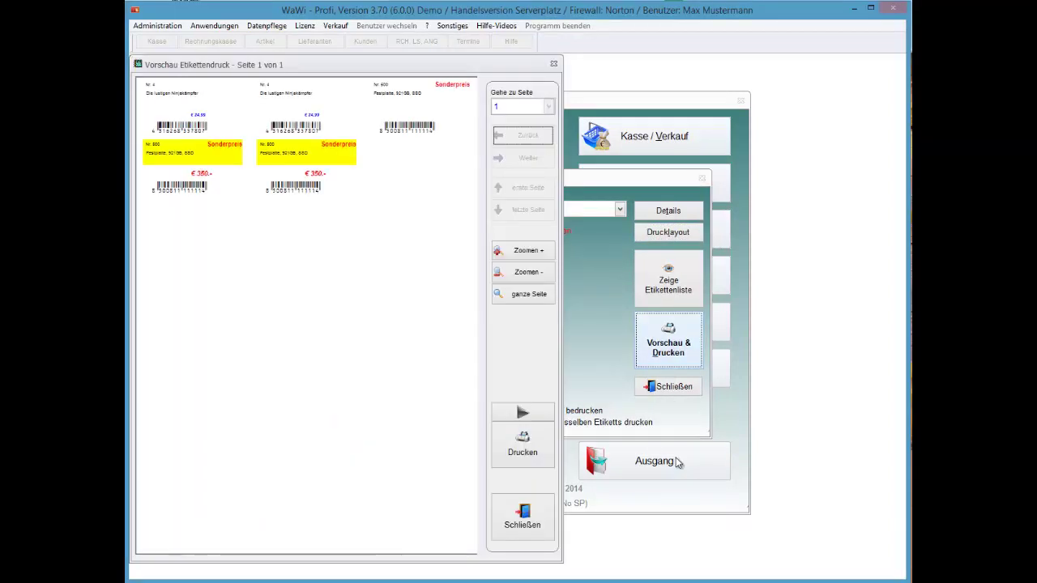
key(Tab)
key(Return)
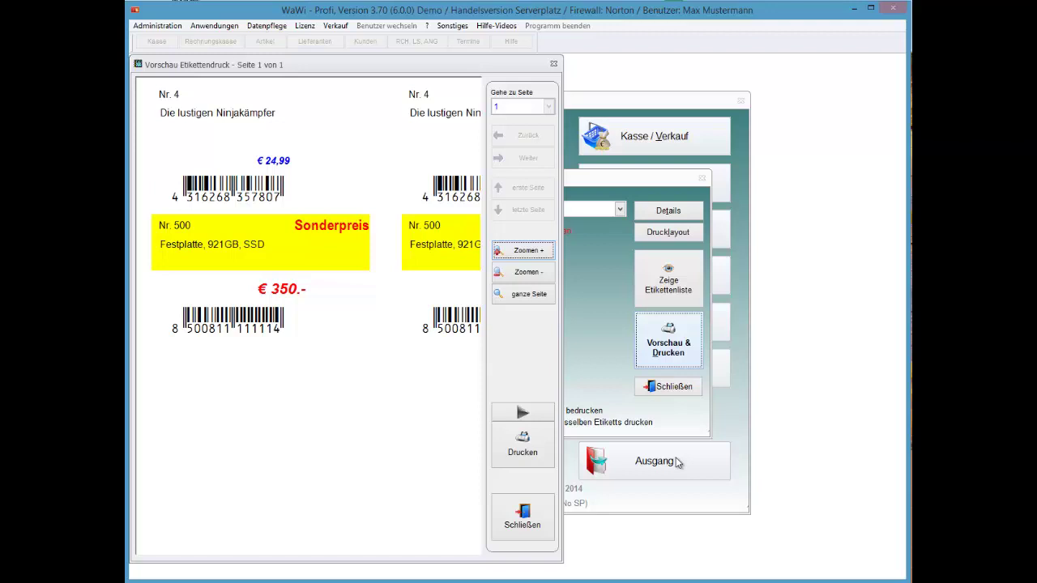
Switch to the WAWI_Profi3 Dokumente folder in File Explorer and open the Struktur_Artikeldatei PDF
click(679, 463)
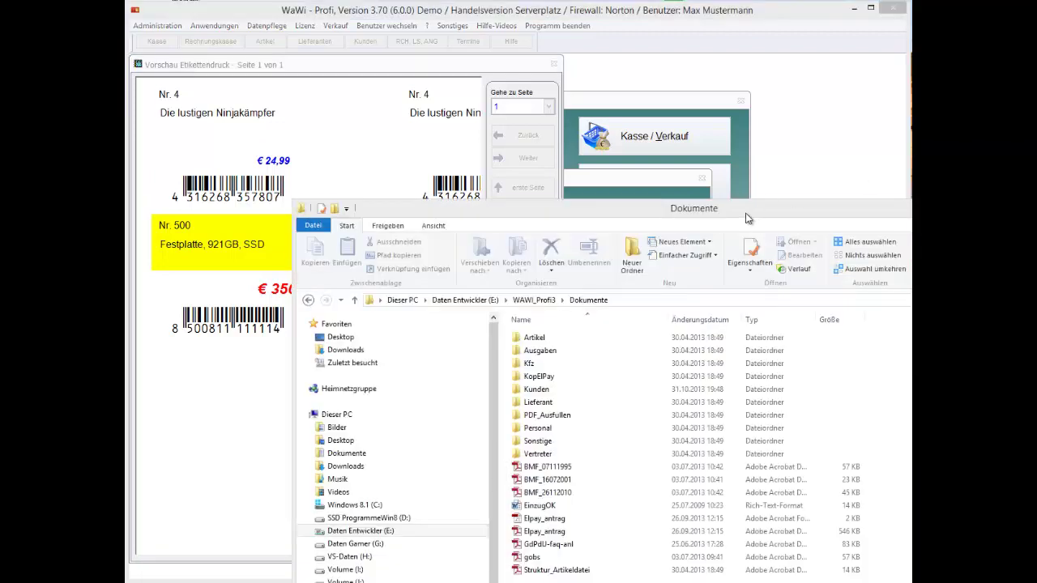
drag(750, 221, 629, 94)
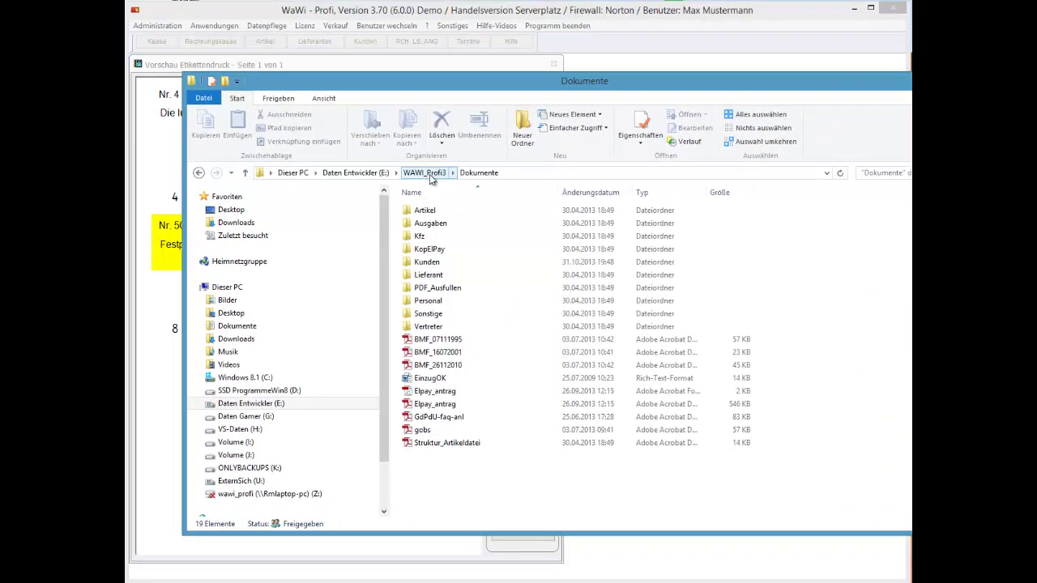
click(437, 445)
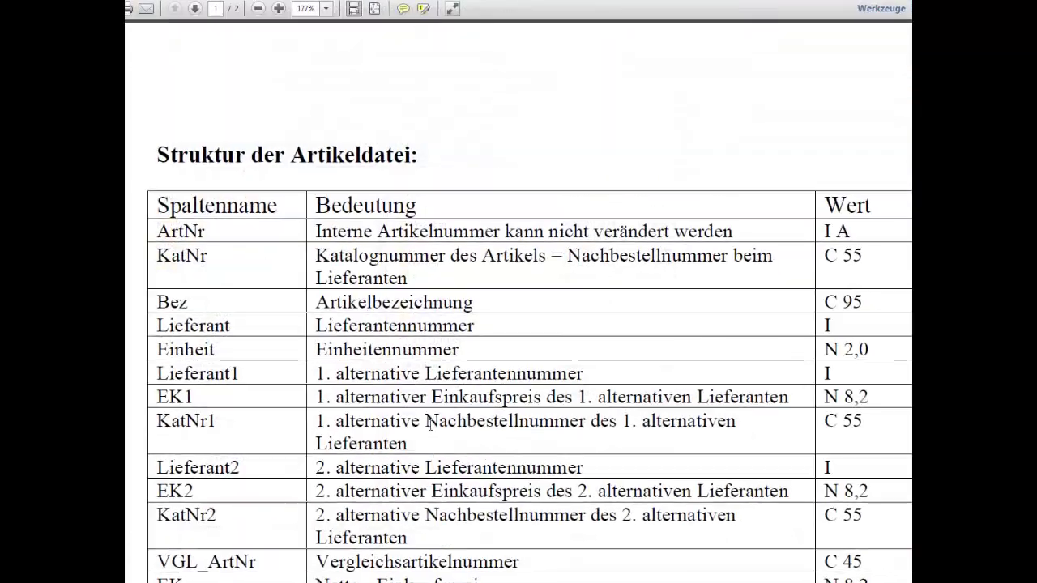
Find the VK sales price row in the article file structure table and highlight "inkl. MwSt." in its description
scroll(438, 381, down, 5)
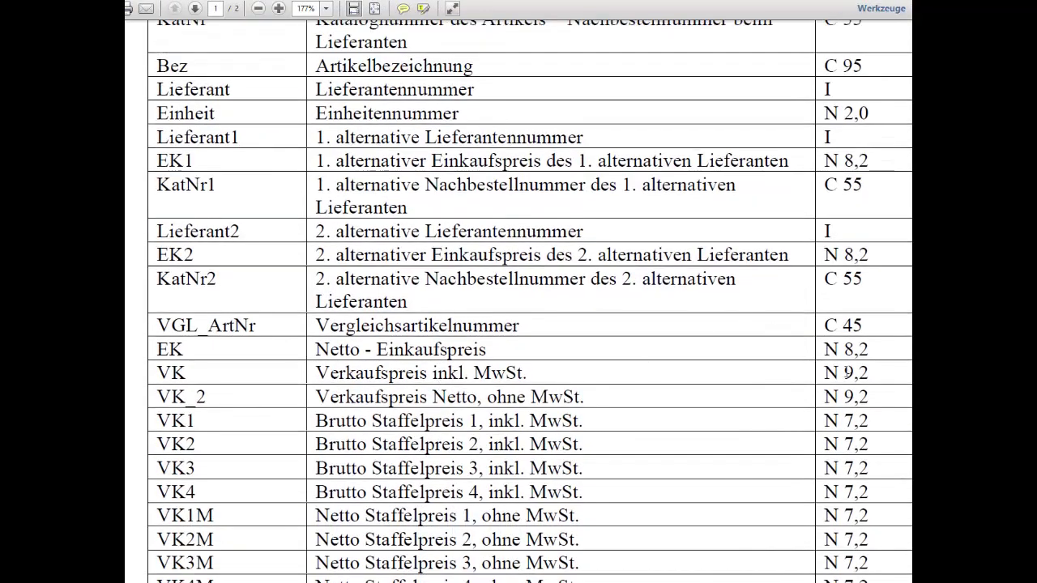
drag(868, 373, 807, 370)
drag(527, 372, 434, 373)
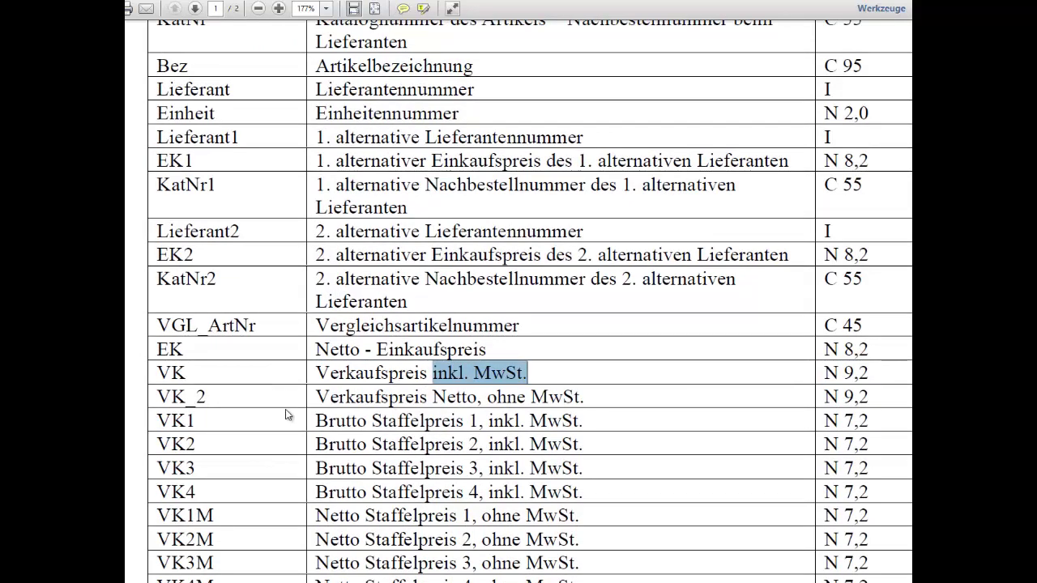